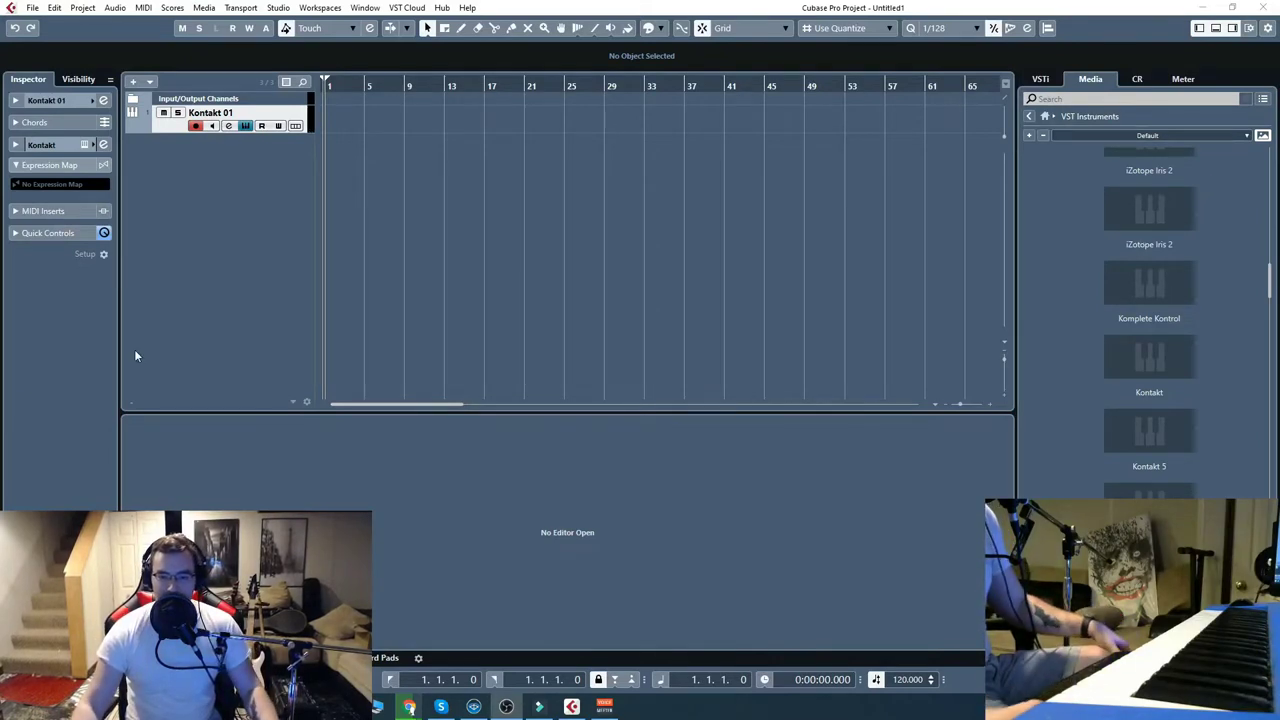
Bring the Audiofier Randomisers Series 1.2 page forward and read through Abstrung 1.2, Aerkord and Vesper 1.2
mouse_move(409, 707)
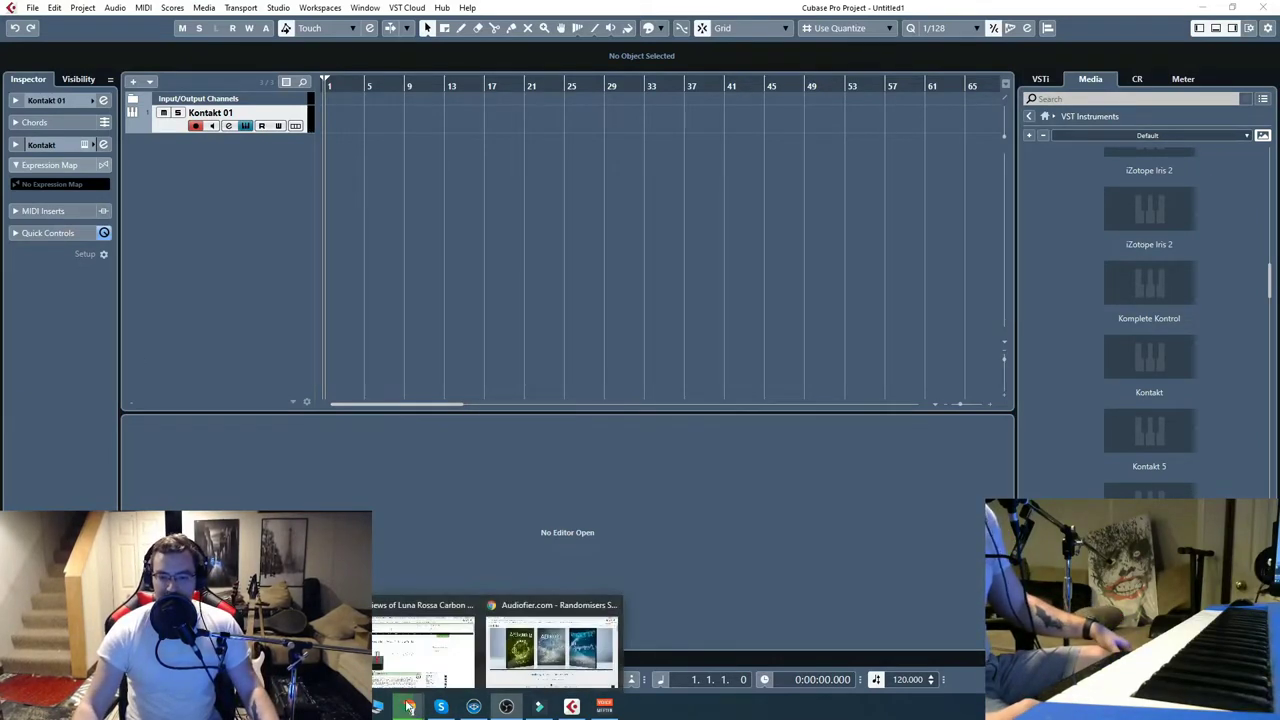
click(517, 668)
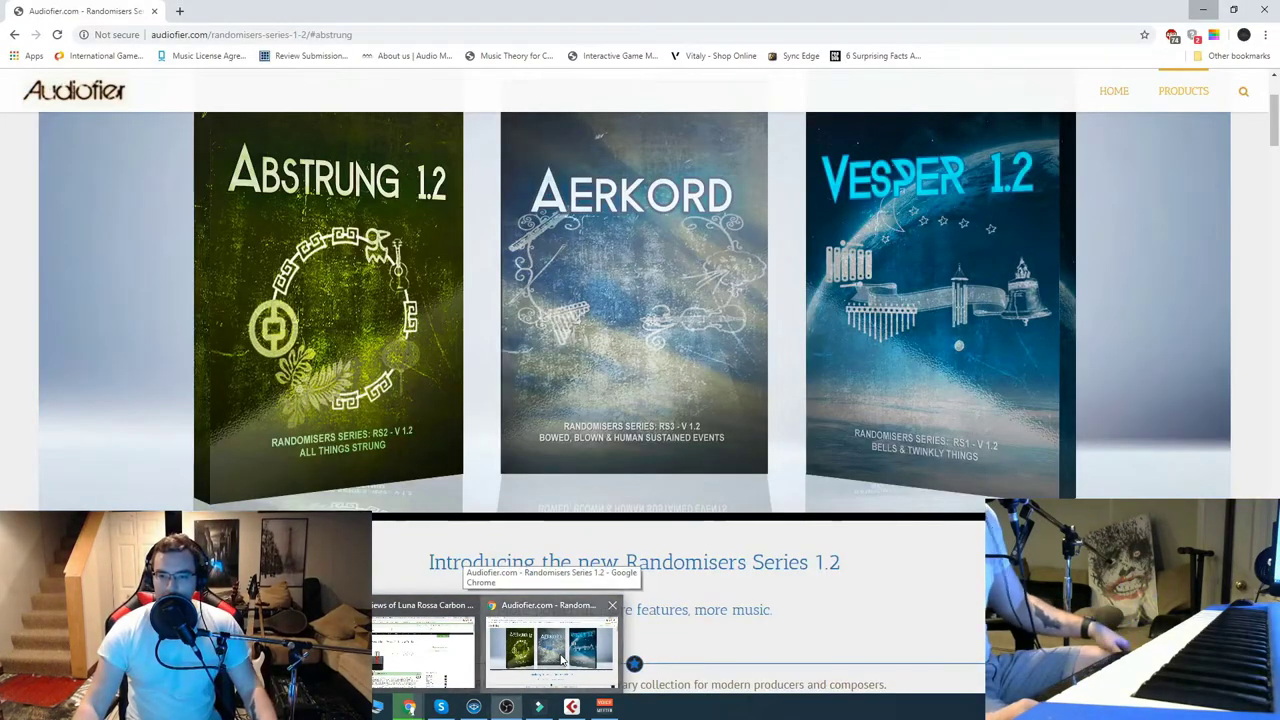
scroll(708, 466, up, 2)
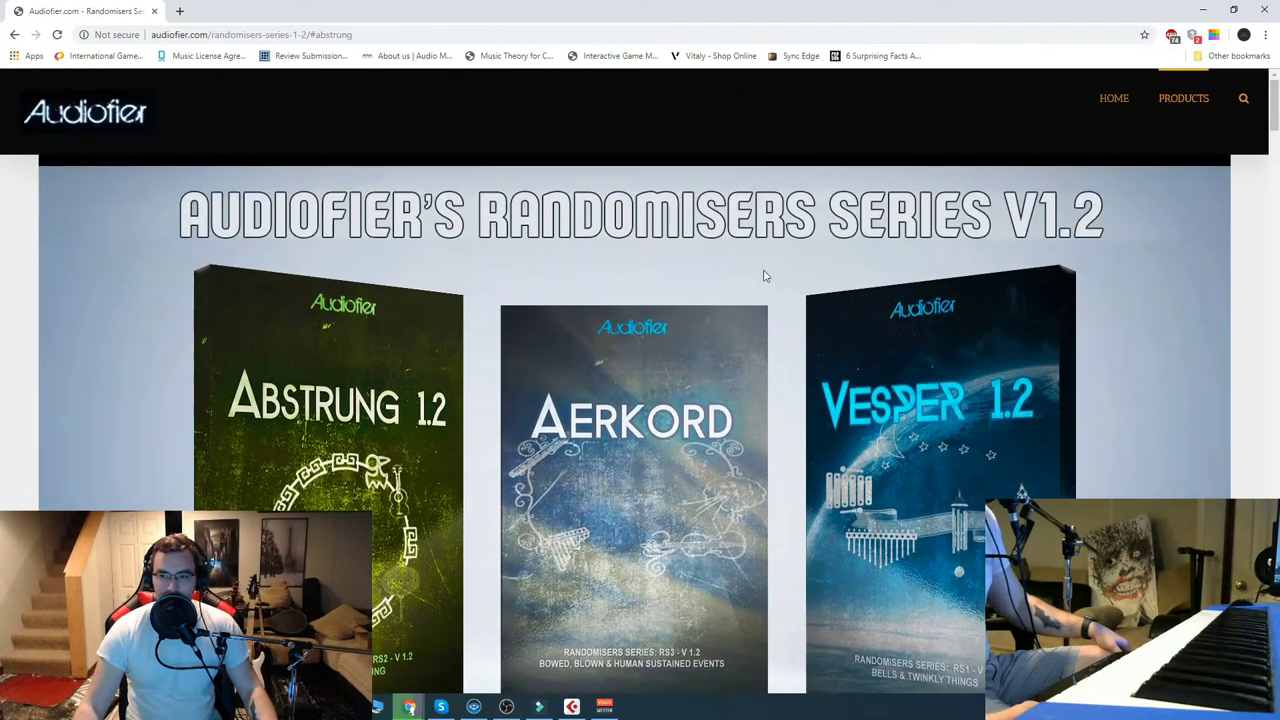
scroll(397, 437, down, 1)
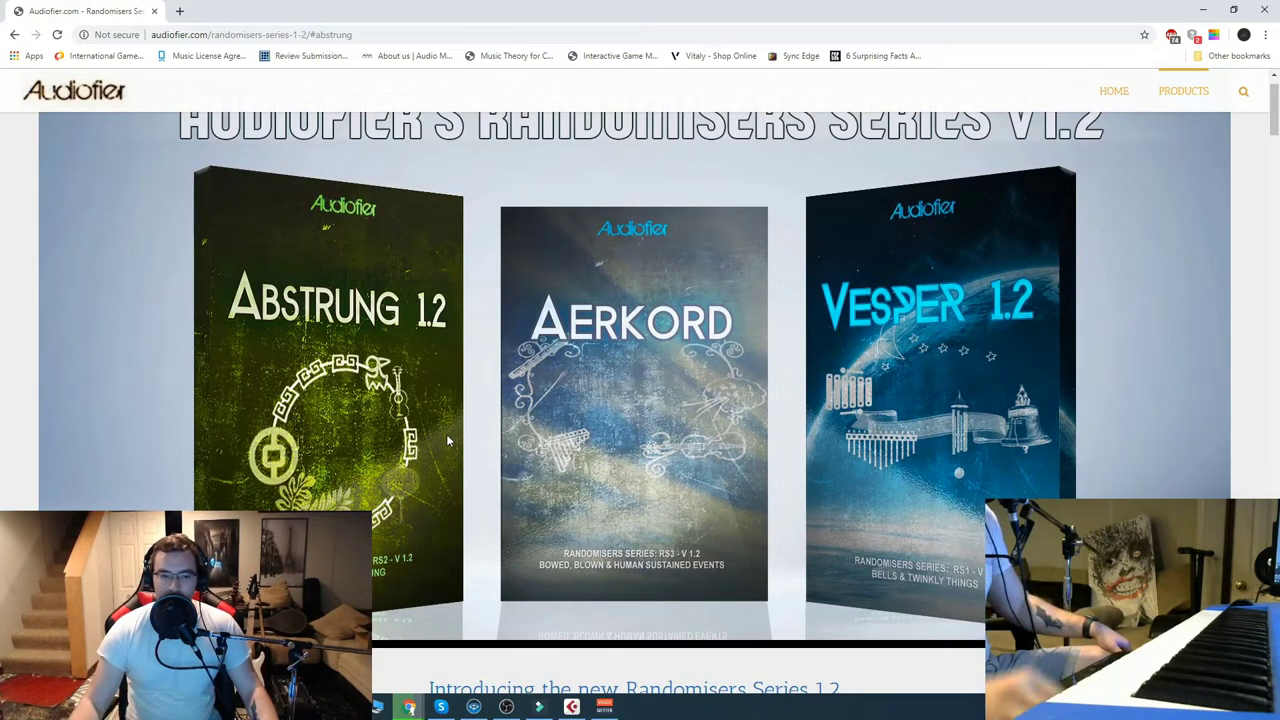
scroll(540, 442, down, 1)
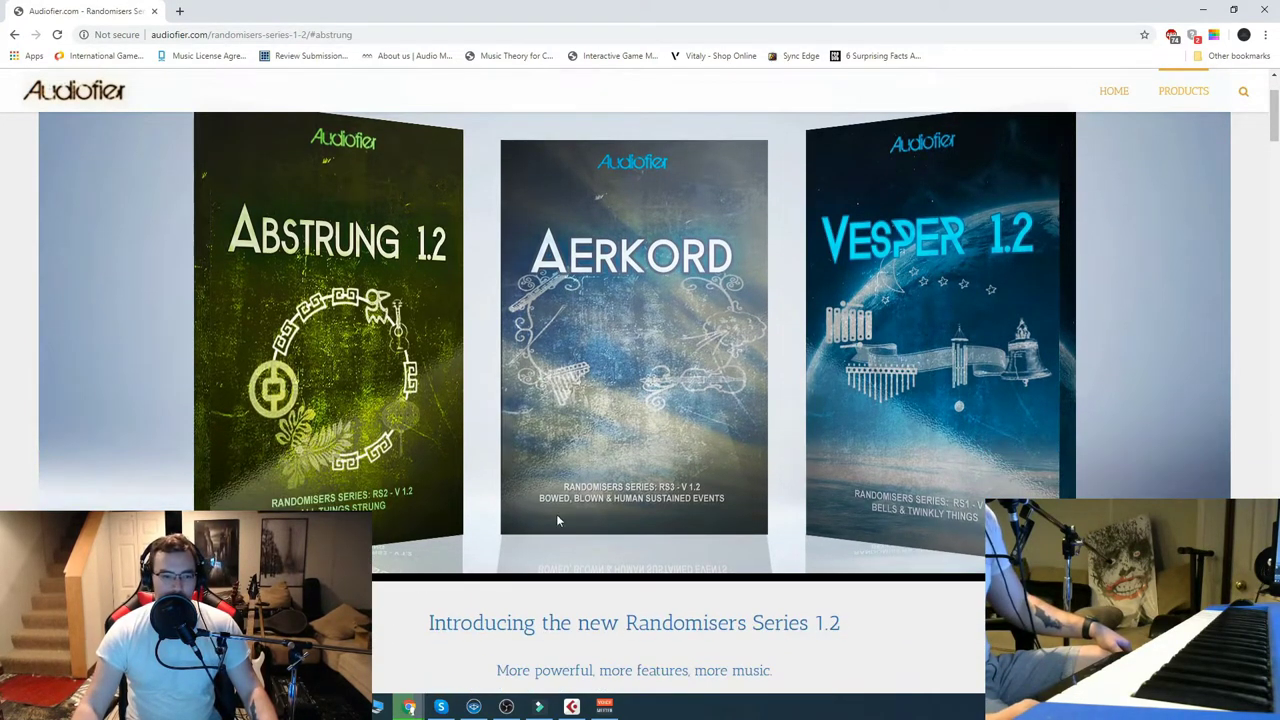
scroll(367, 448, down, 1)
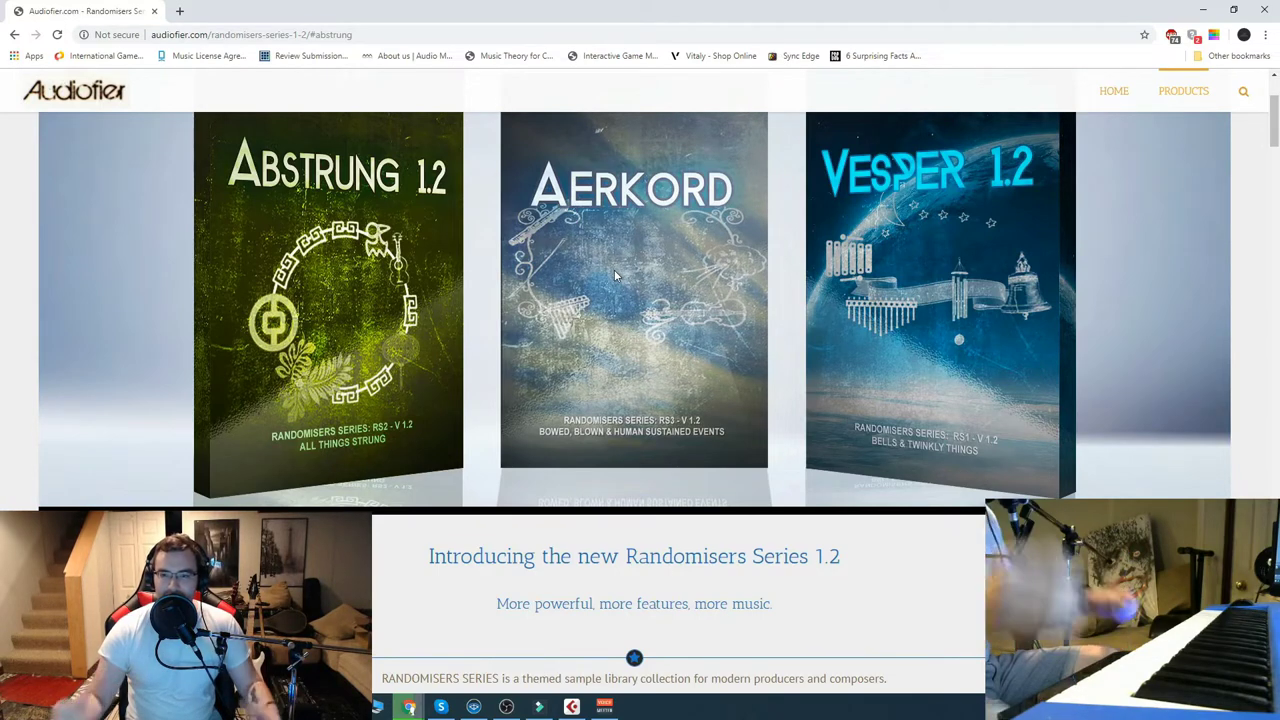
scroll(898, 313, down, 1)
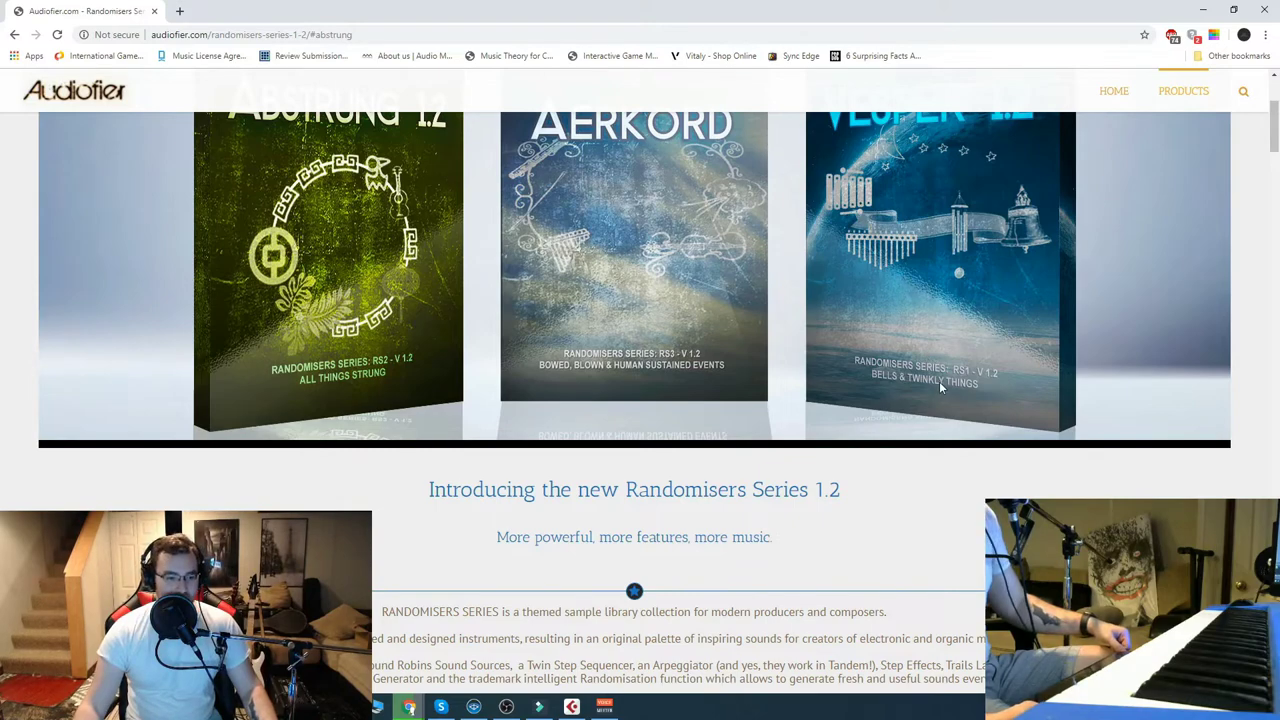
Minimize Chrome and bring up the Kontakt 01 window with Abstrung 1_2 loaded, leaving the File menu unused
click(1203, 10)
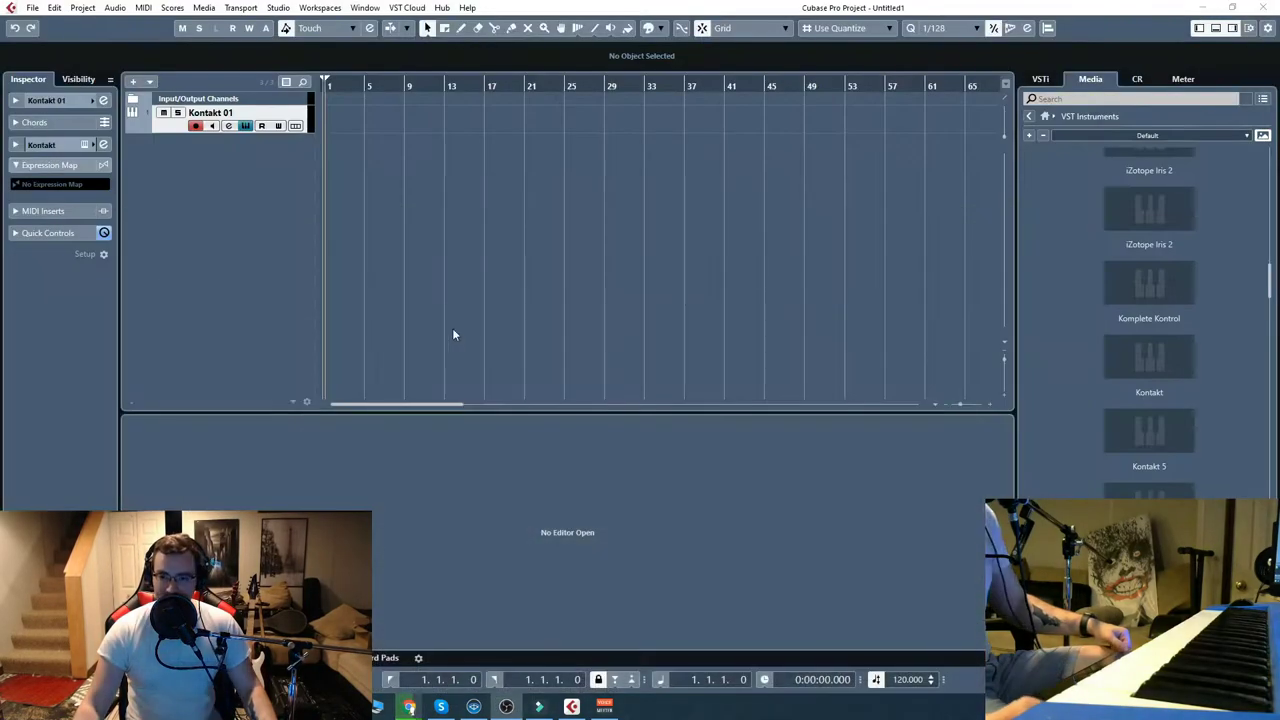
click(246, 126)
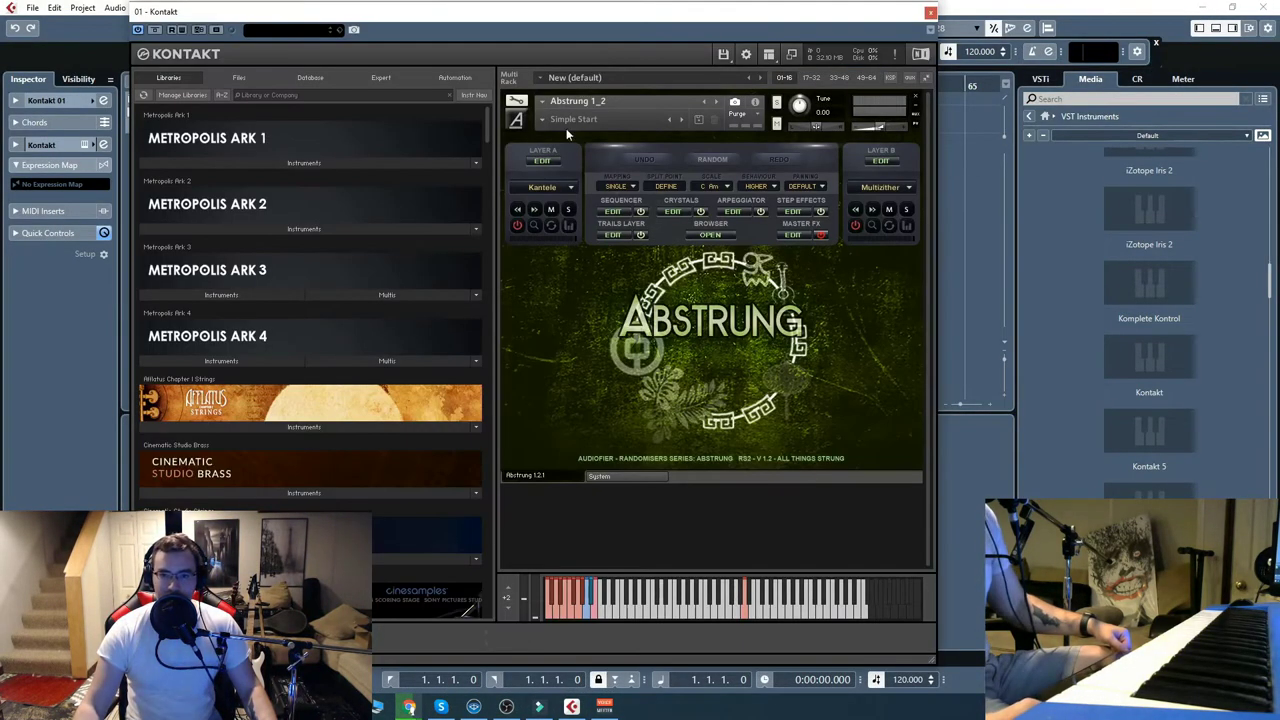
drag(612, 12, 626, 8)
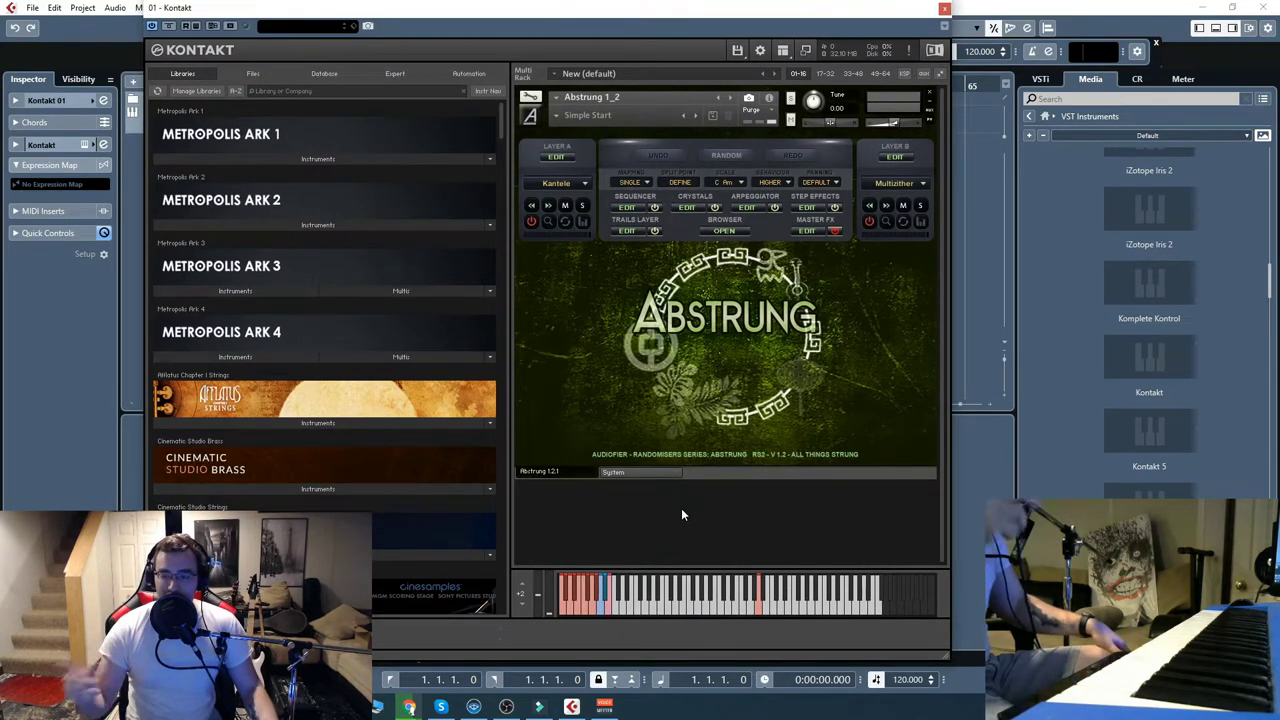
click(737, 50)
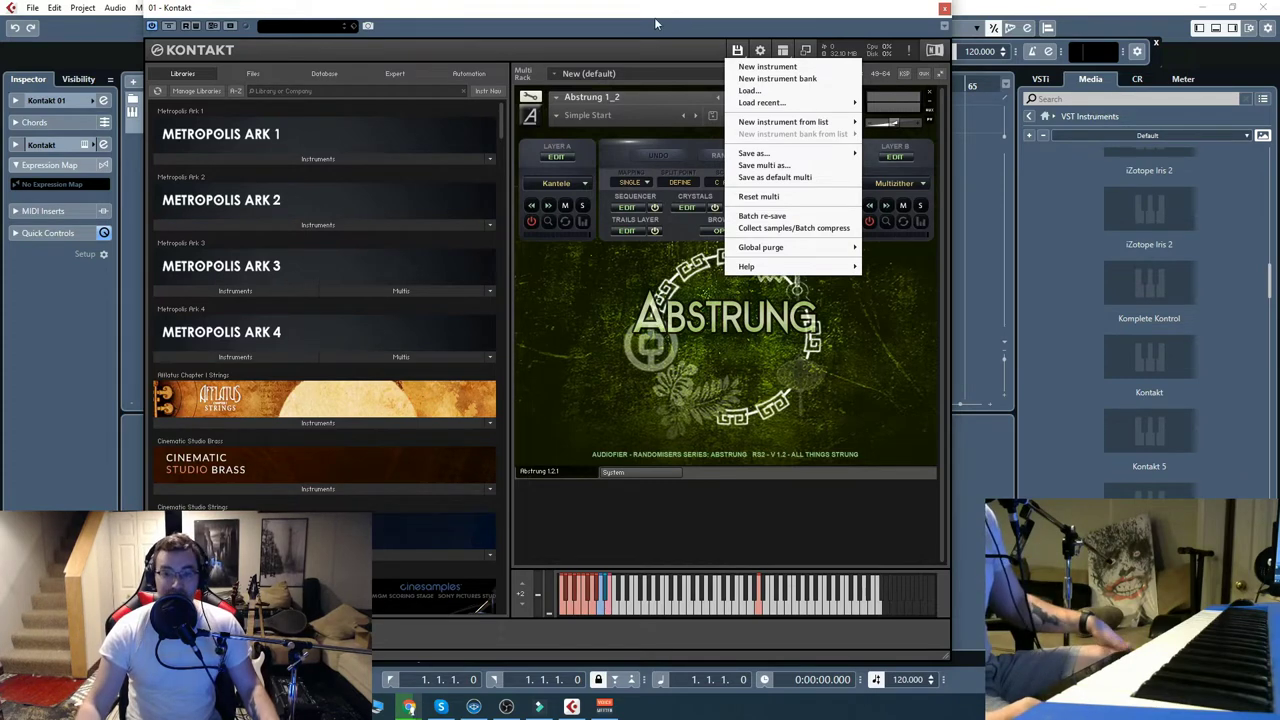
drag(650, 22, 647, 16)
click(708, 628)
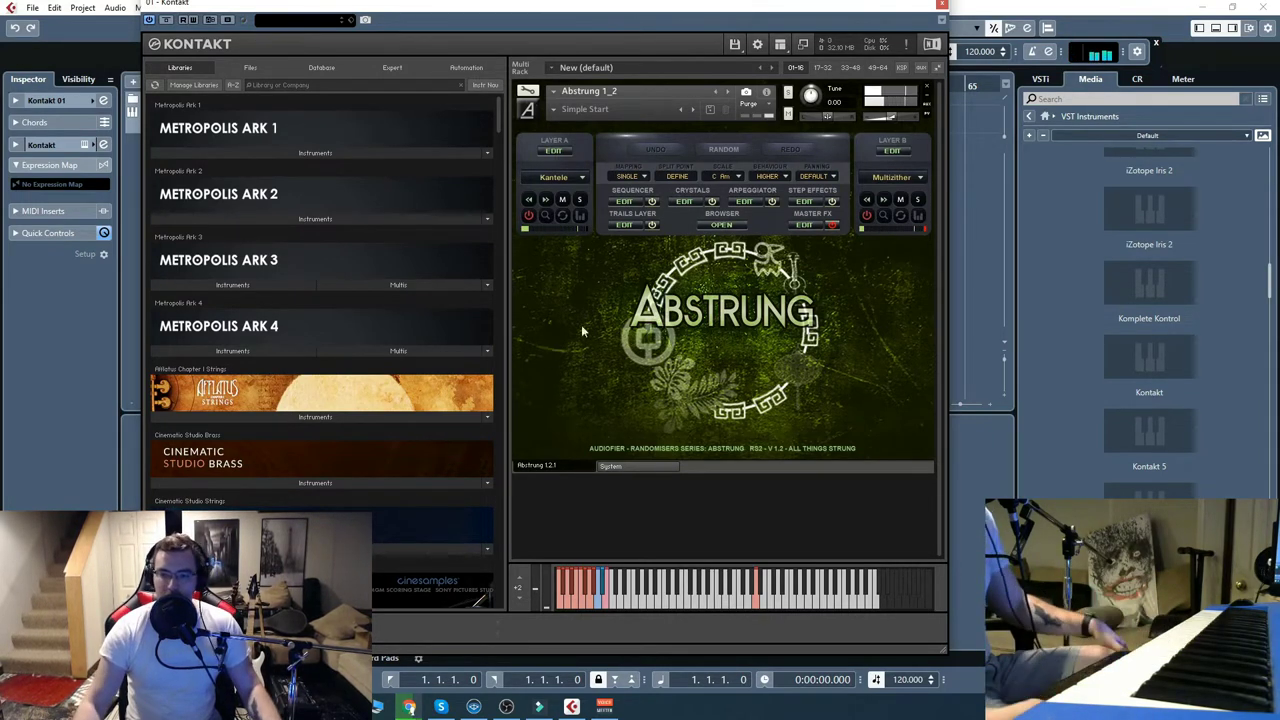
Set Abstrung's Layer A to Zithspace* and Layer B to Ronroco
click(555, 177)
scroll(550, 400, down, 5)
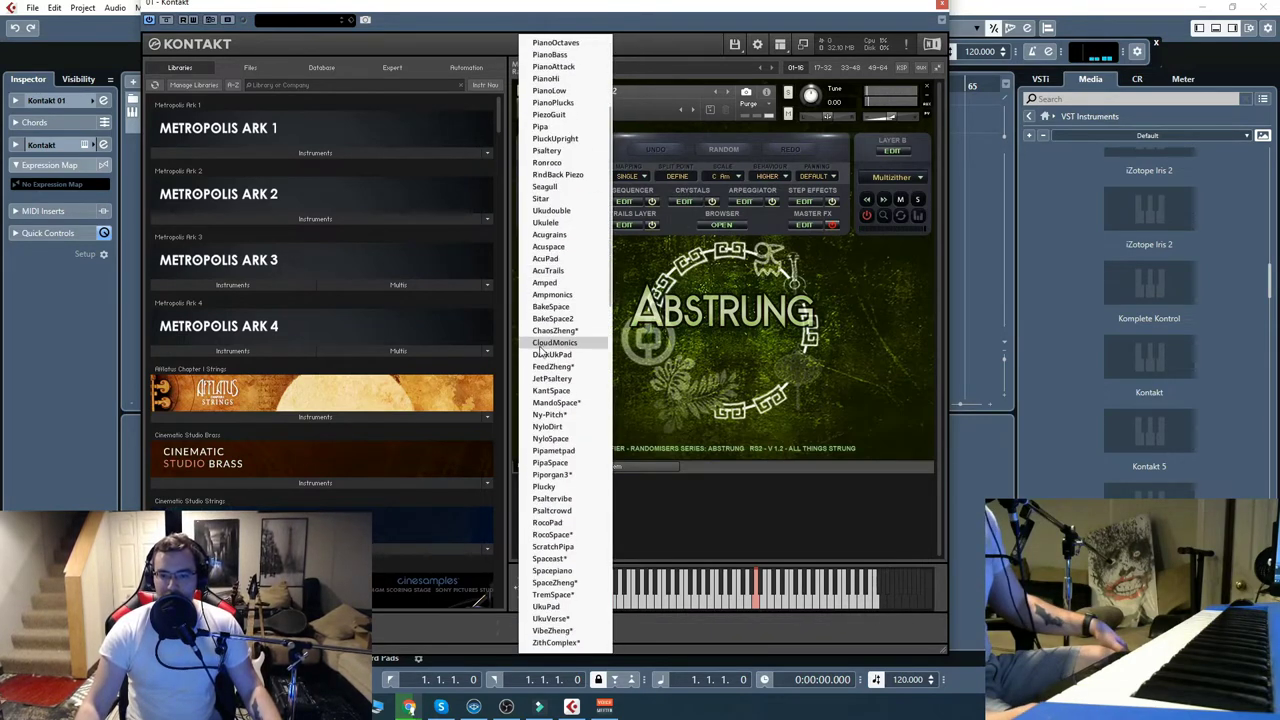
click(550, 451)
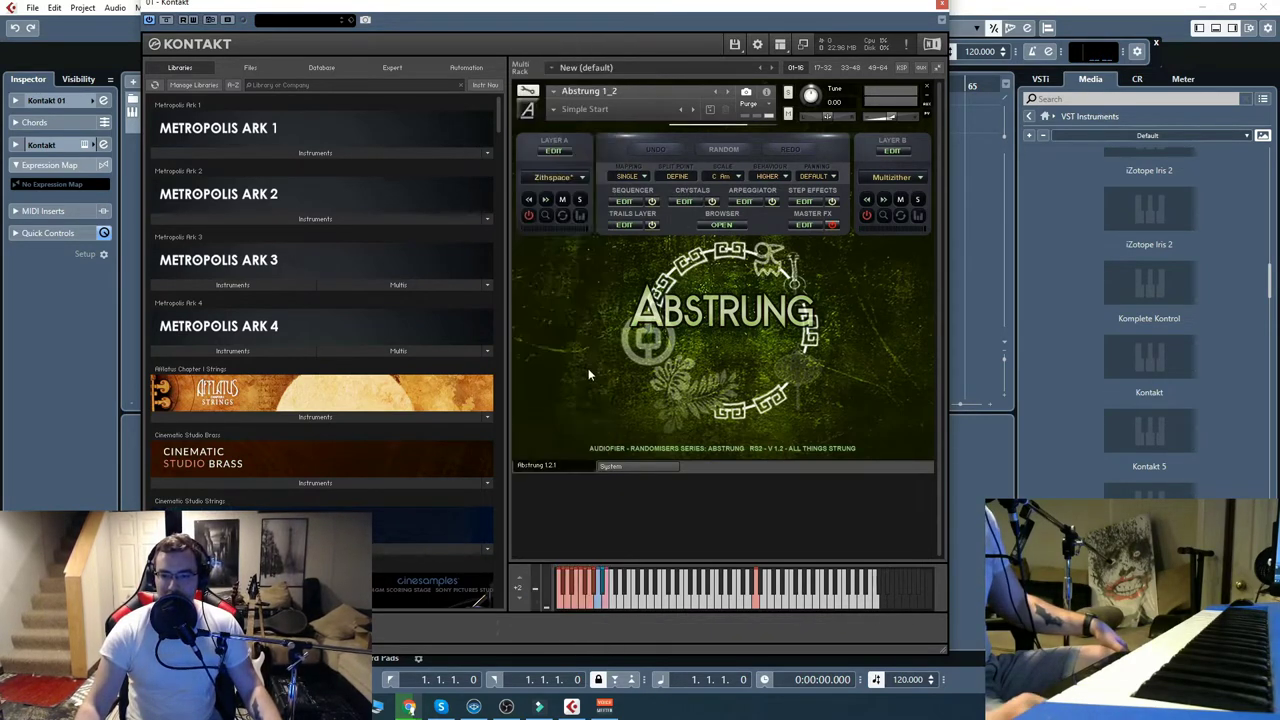
click(897, 177)
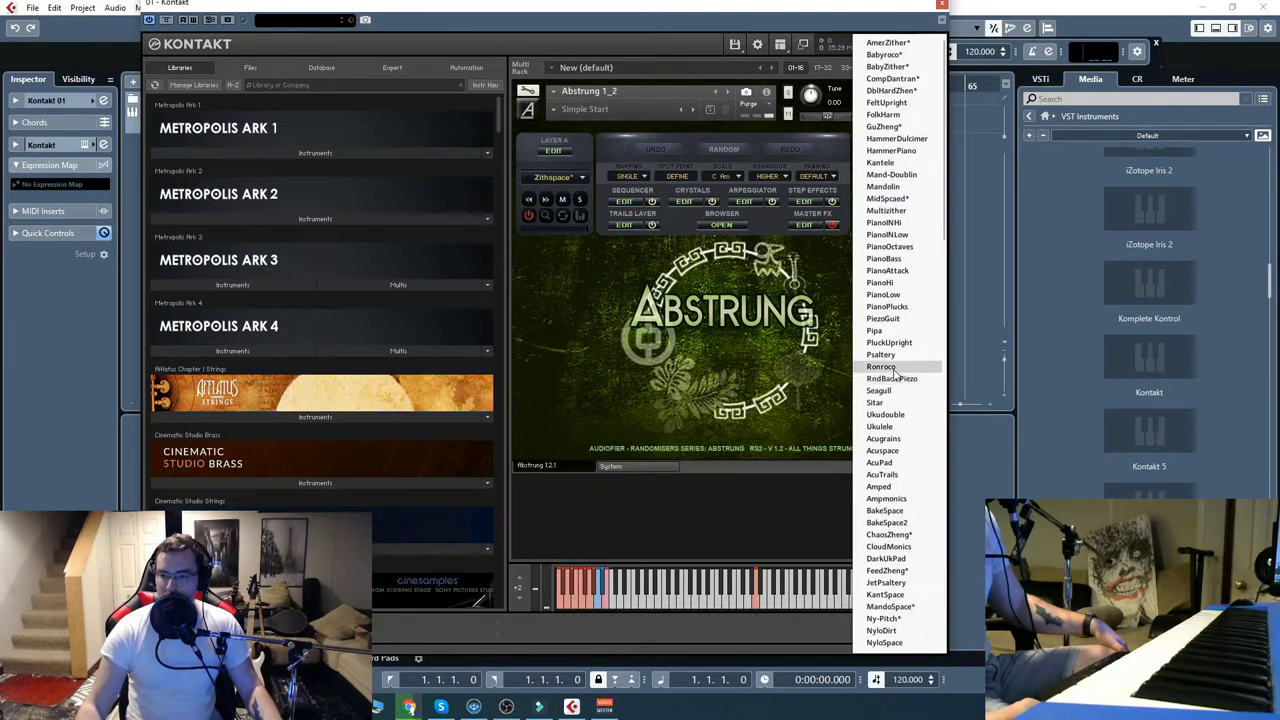
click(894, 366)
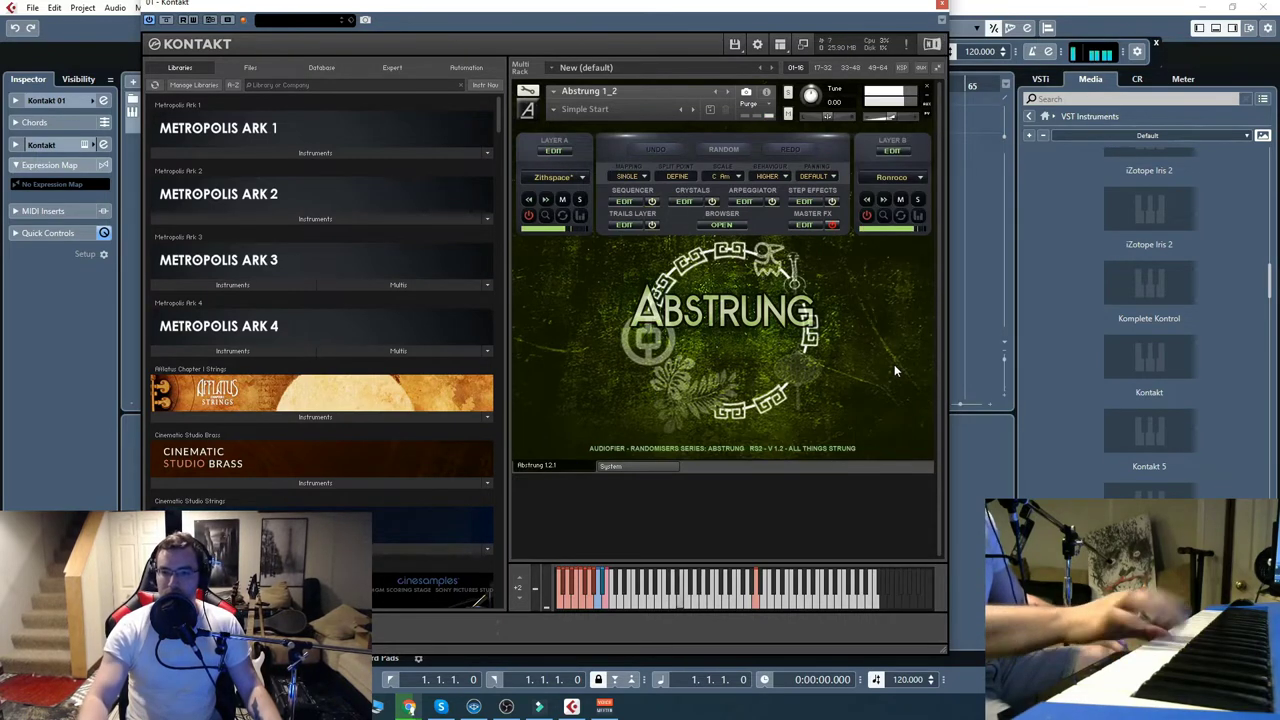
Try PianoPlucks and Seagull on Layer A, then settle on Sitar
click(560, 178)
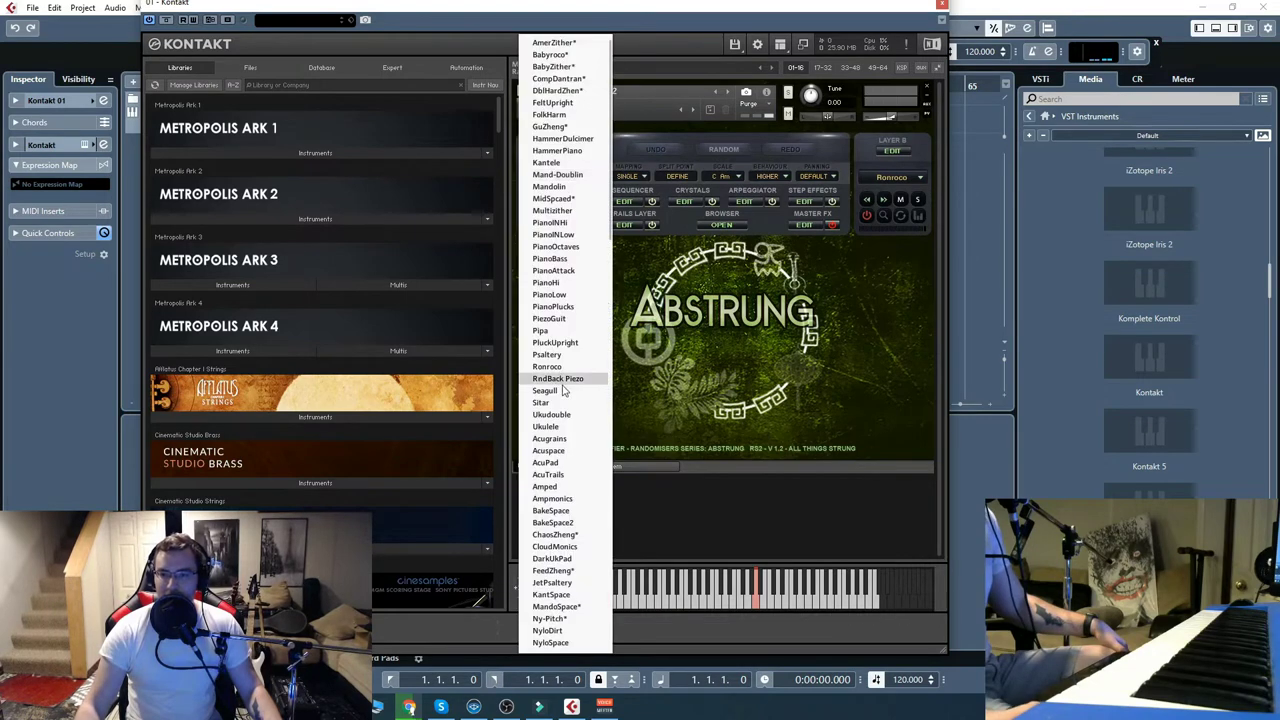
click(555, 306)
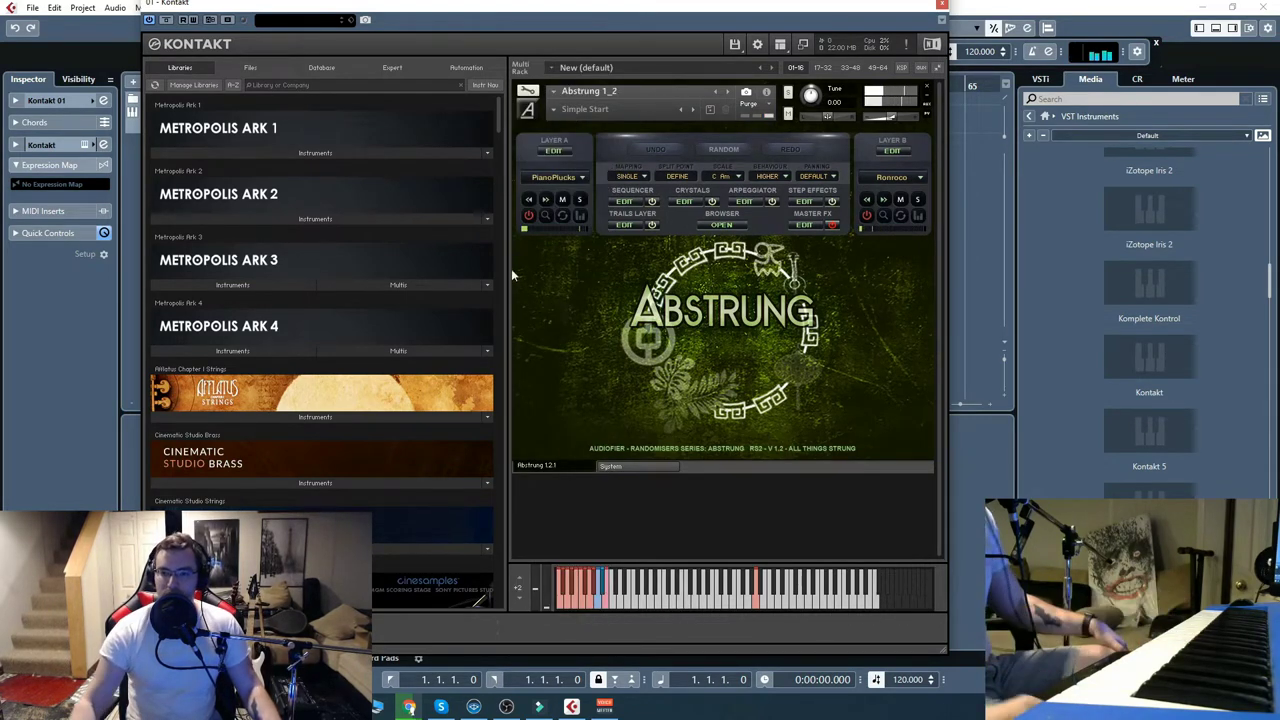
click(560, 177)
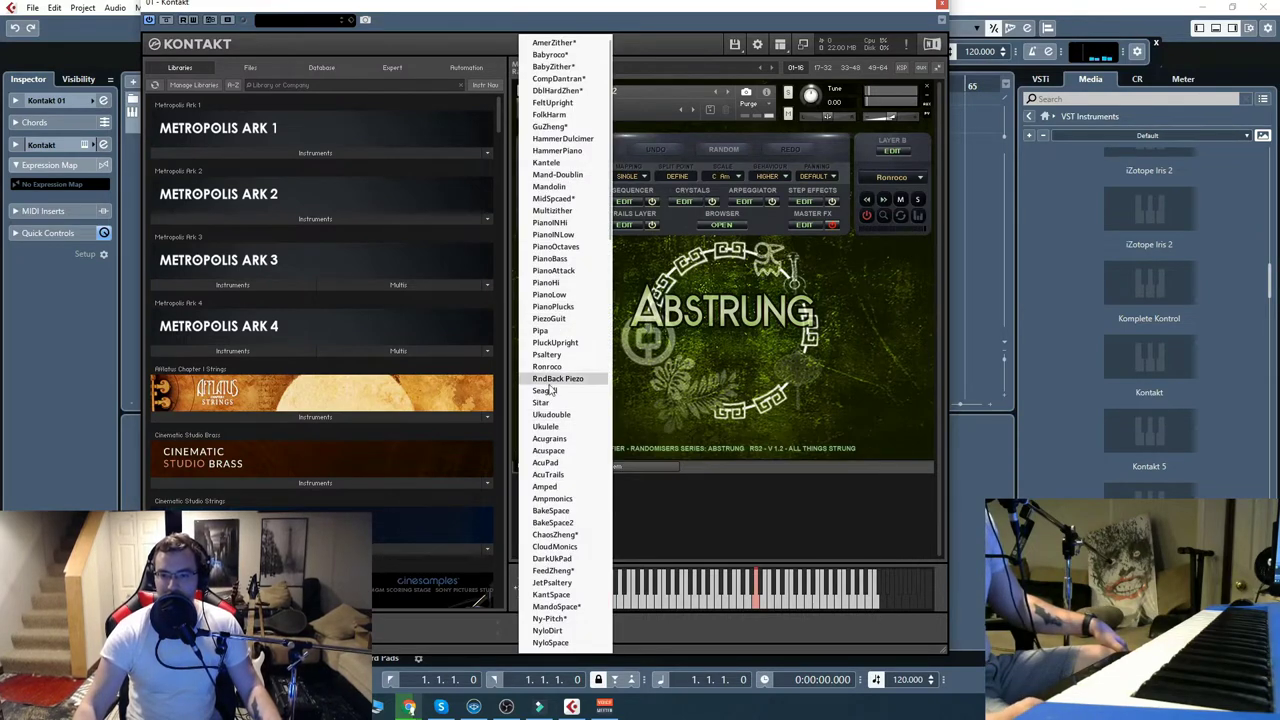
click(546, 390)
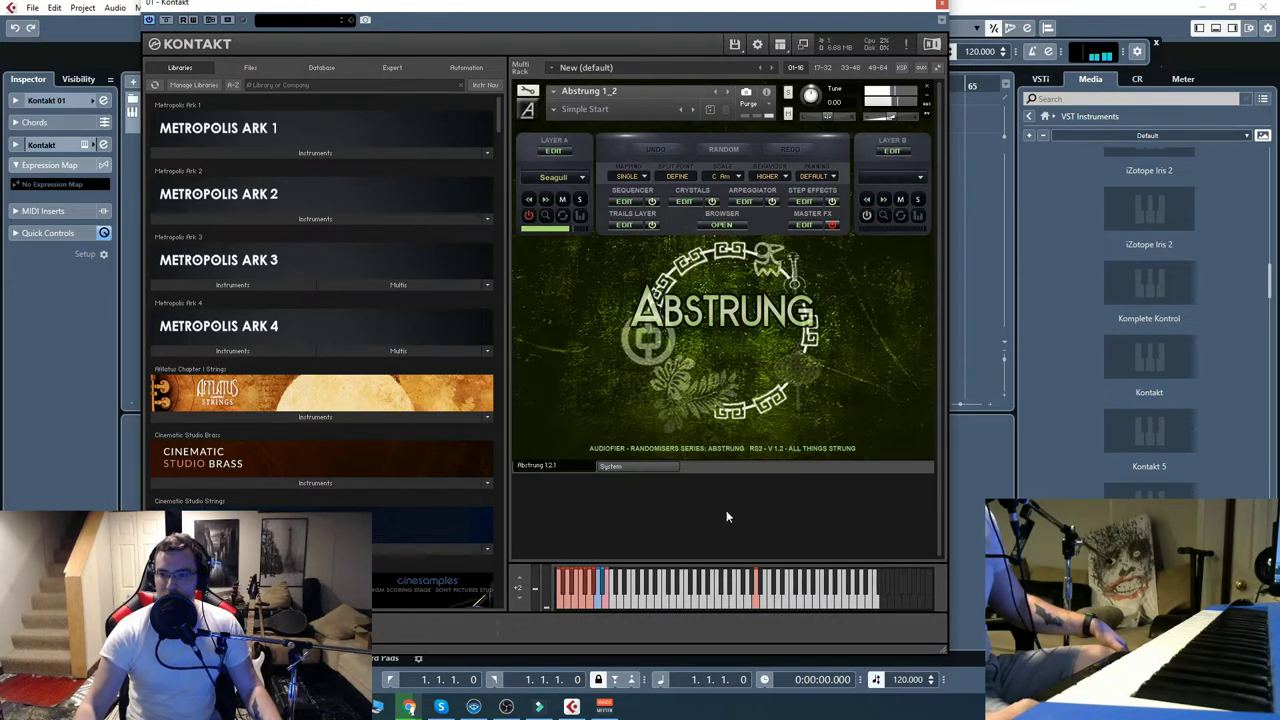
click(868, 214)
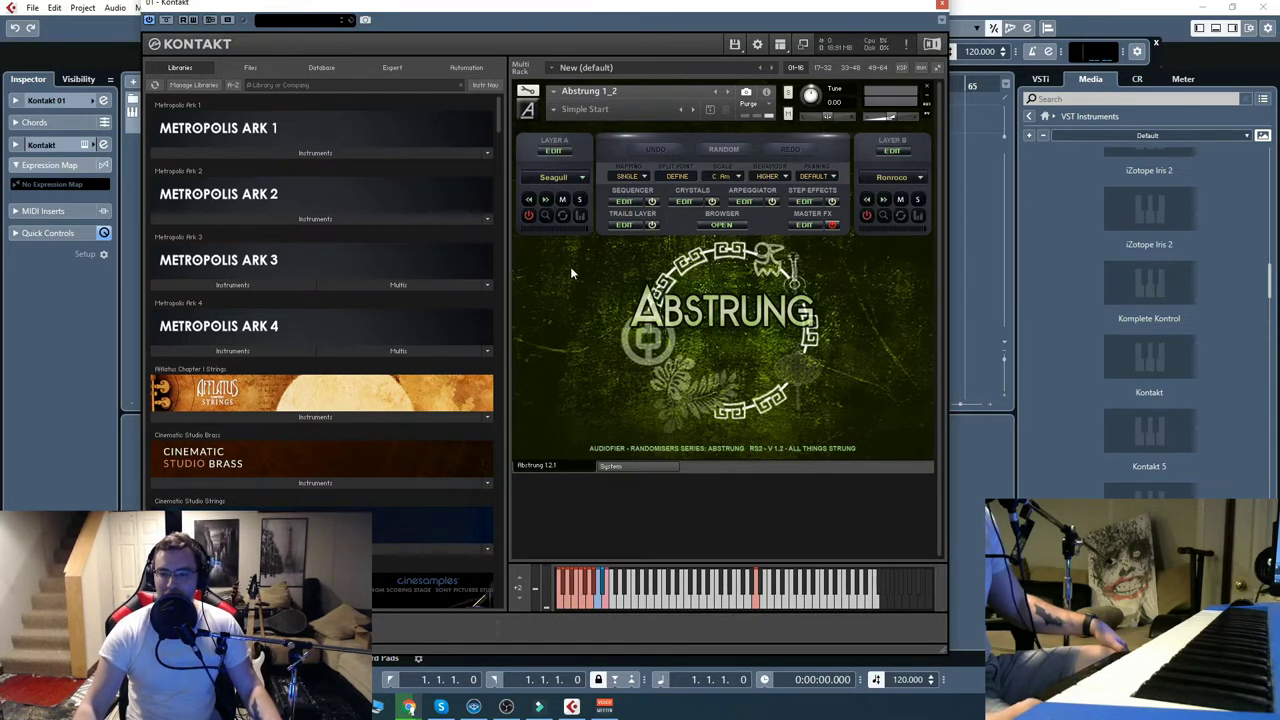
click(561, 175)
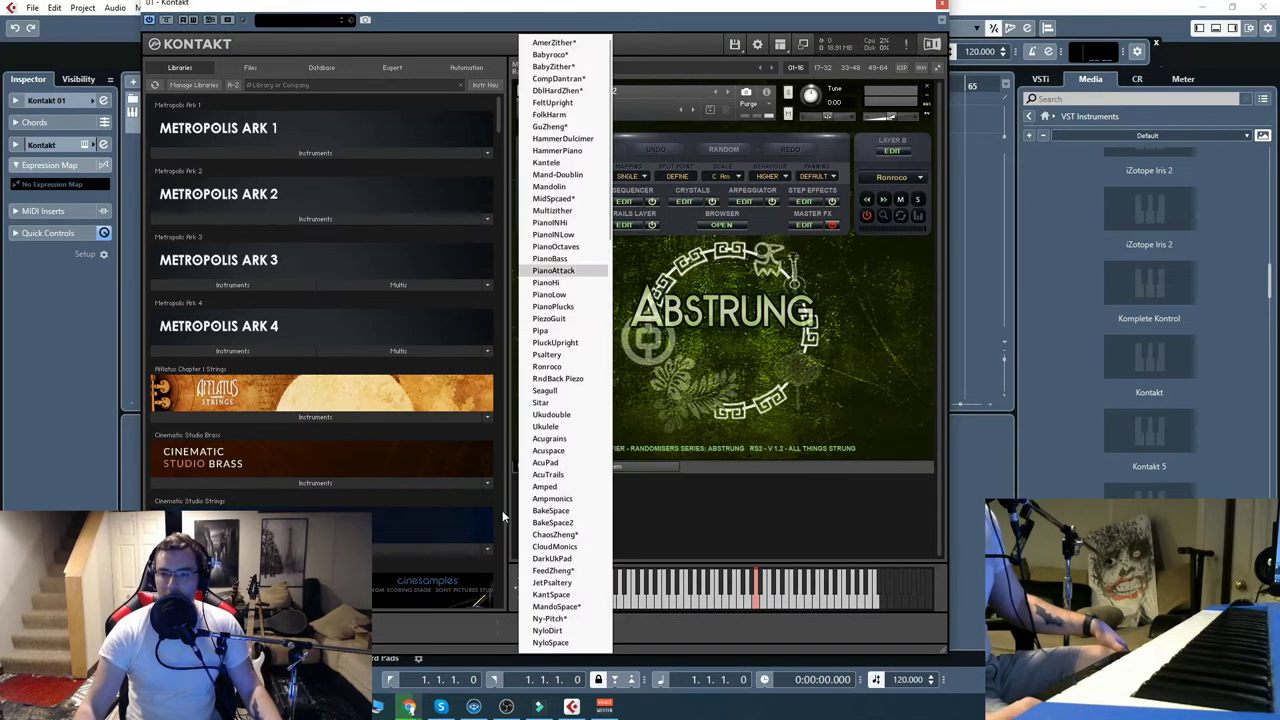
click(562, 397)
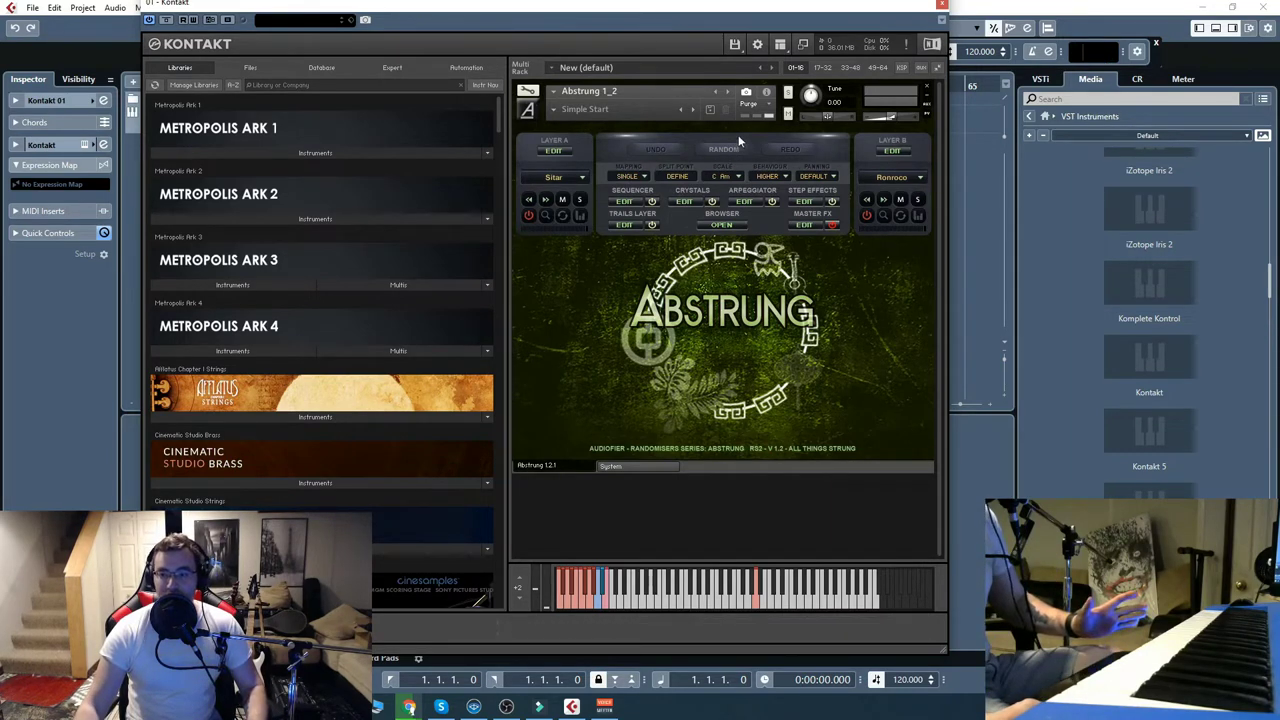
Randomise Abstrung so its layers become UberAttack* on A and FilterPluck* on B
click(722, 148)
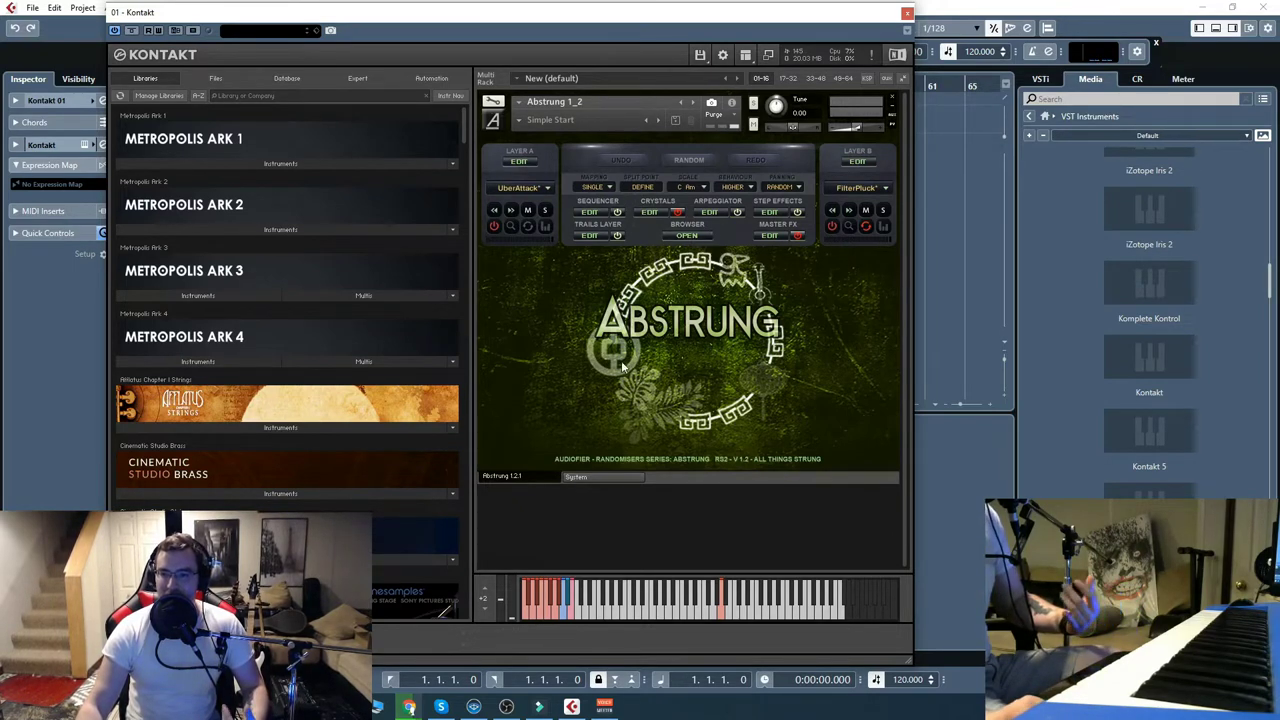
View Abstrung's Crystals Generator, step sequencer and Sound Browser pages, leaving Layer A on UberAttack*
click(649, 212)
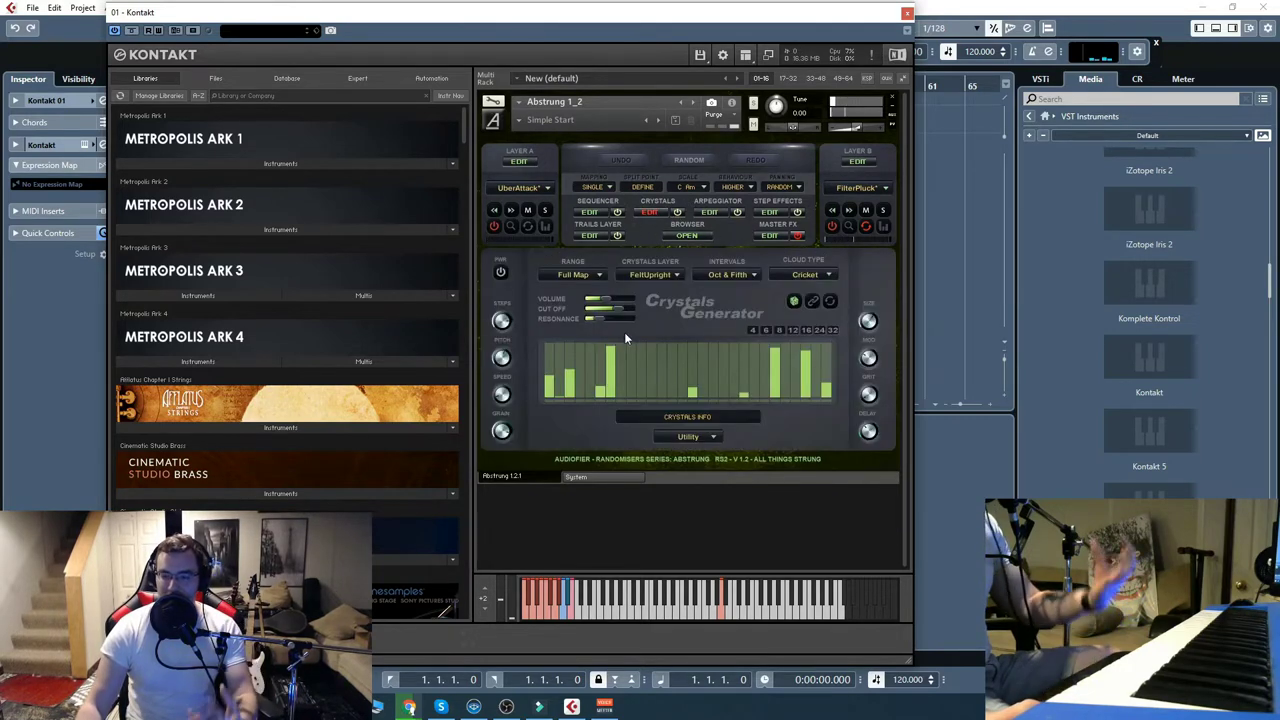
click(649, 212)
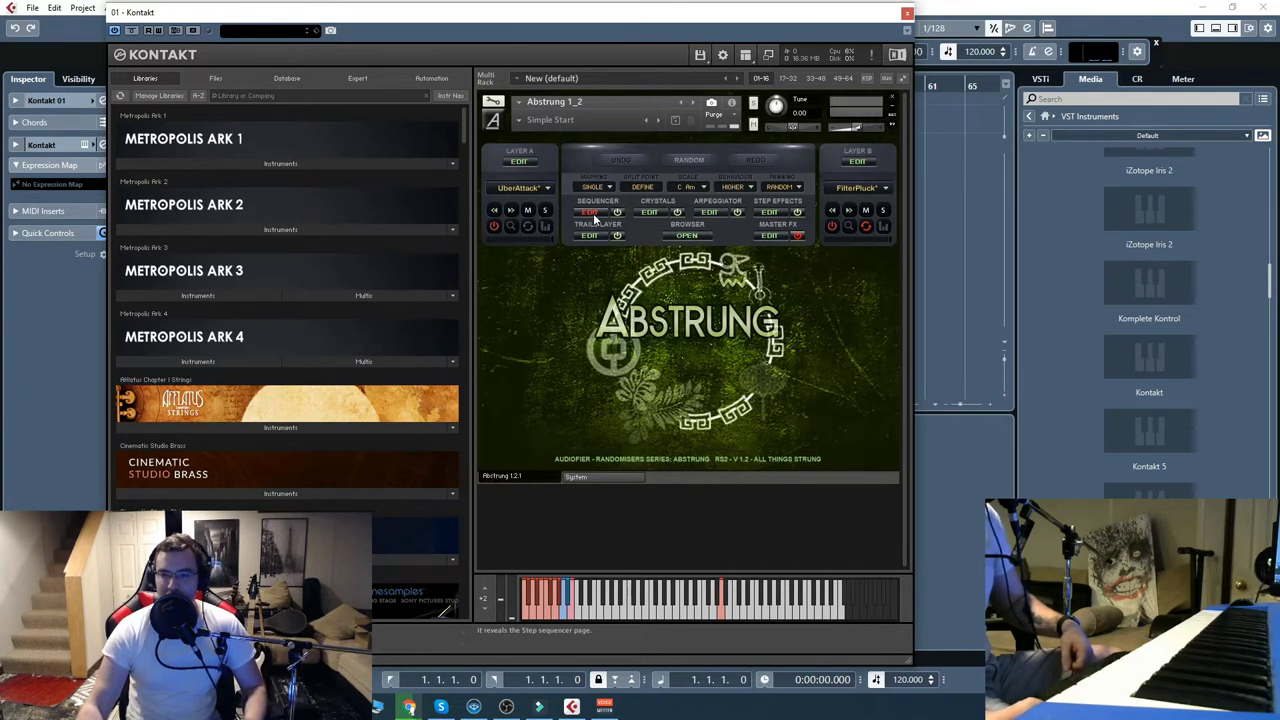
click(591, 214)
click(688, 235)
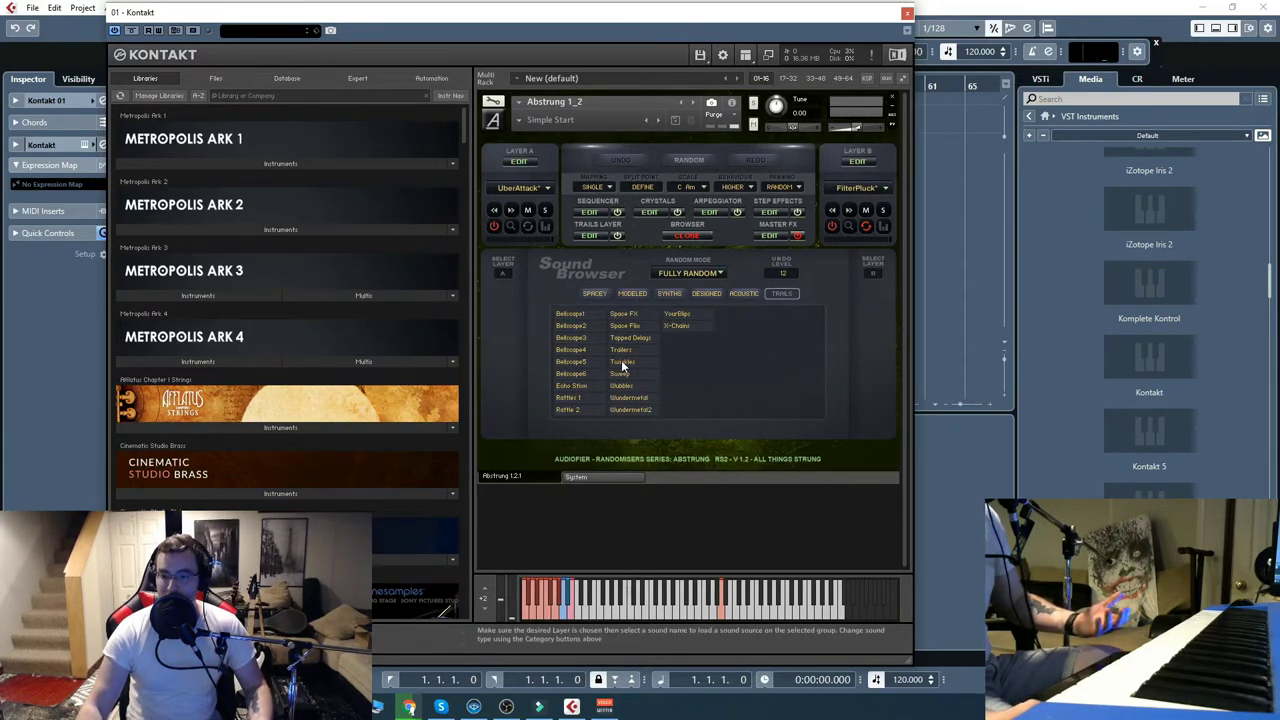
click(528, 192)
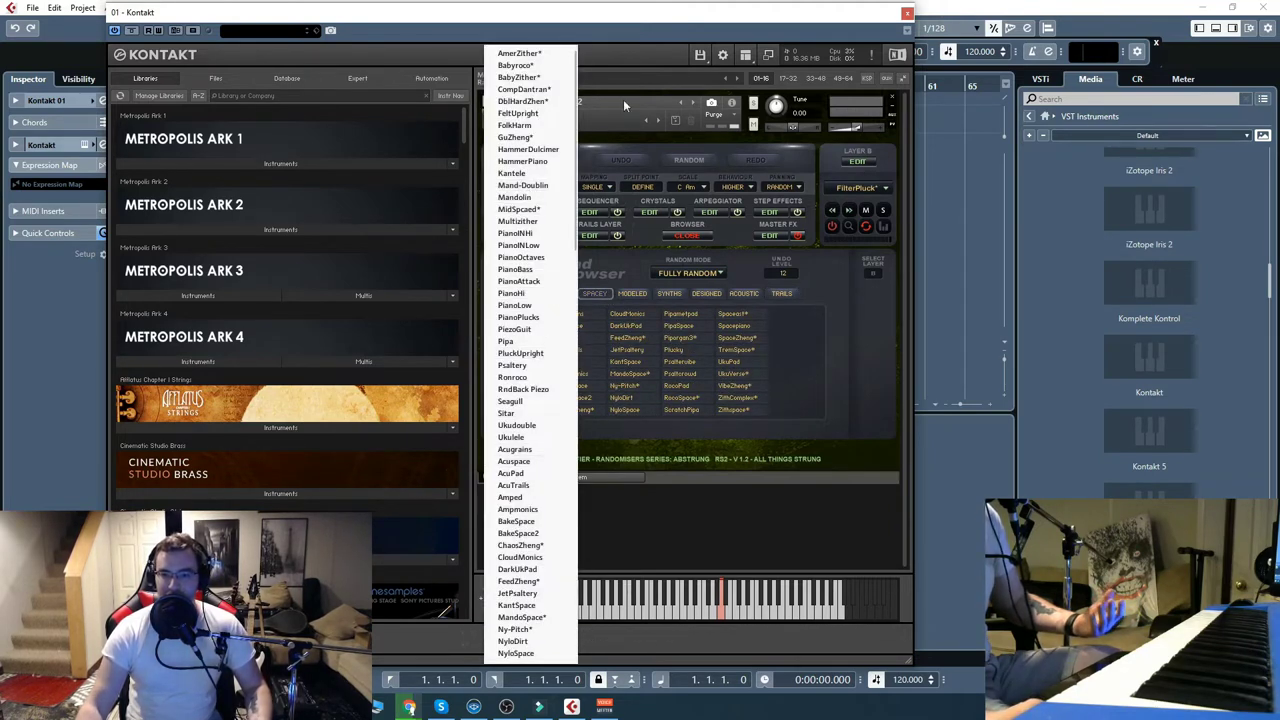
click(814, 364)
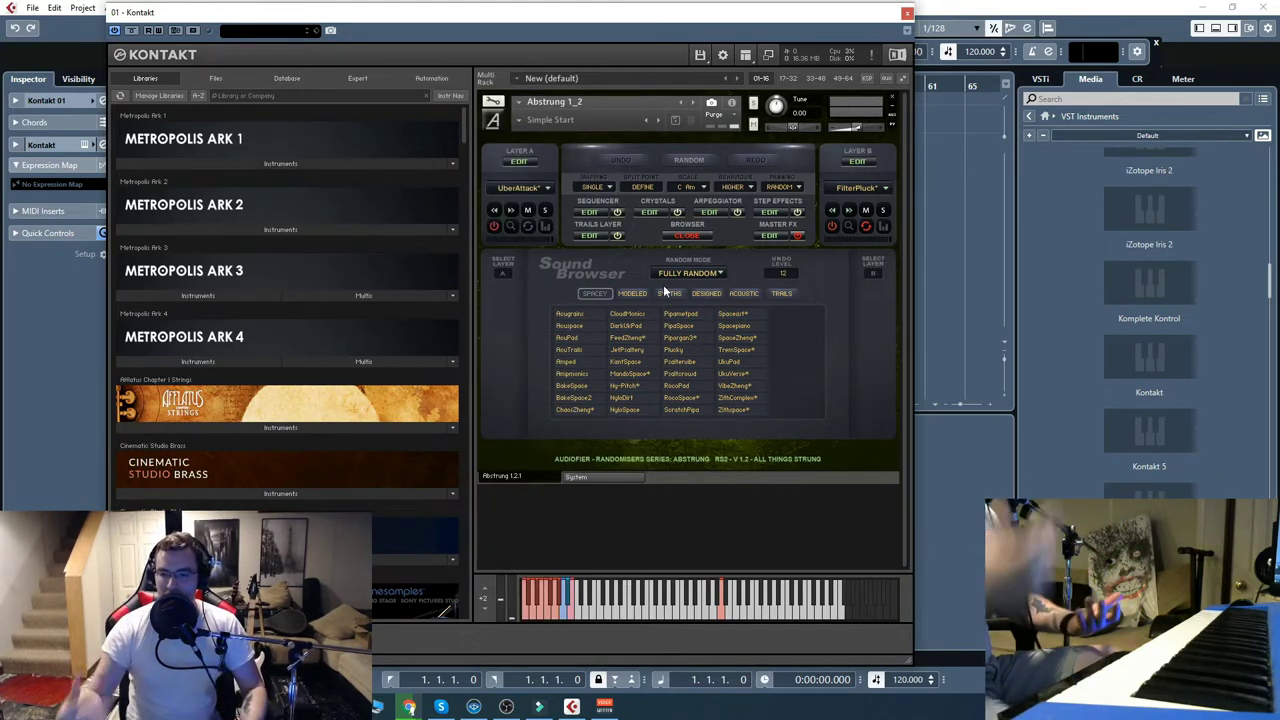
Randomise Abstrung, set Layer B to ChaosZheng, then randomise again to MandoKeys* and MovieGuit*
click(693, 235)
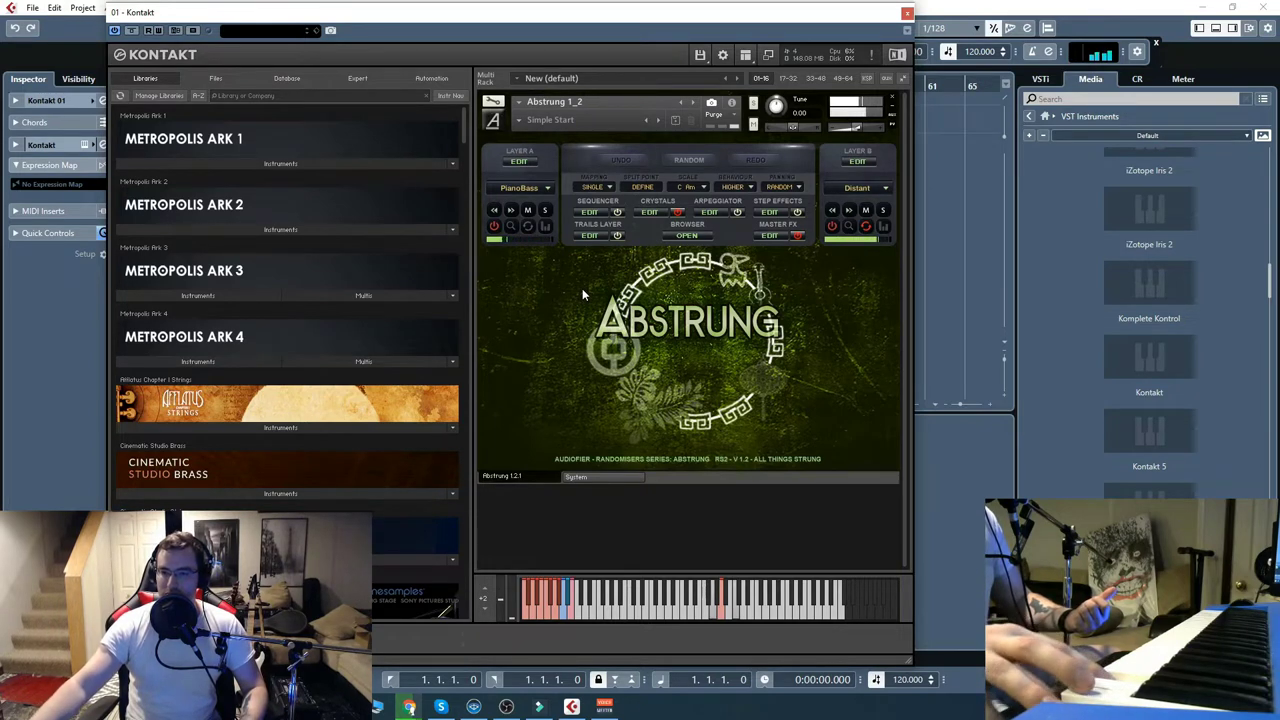
click(680, 163)
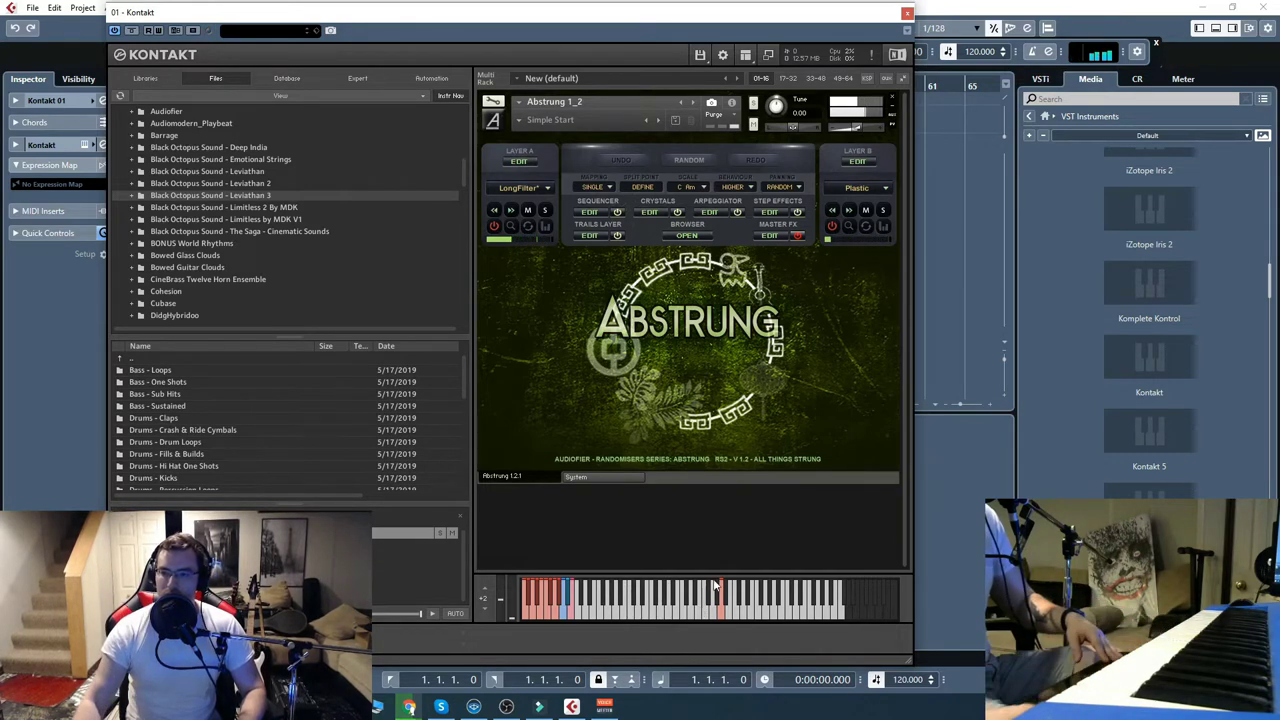
click(884, 188)
click(862, 545)
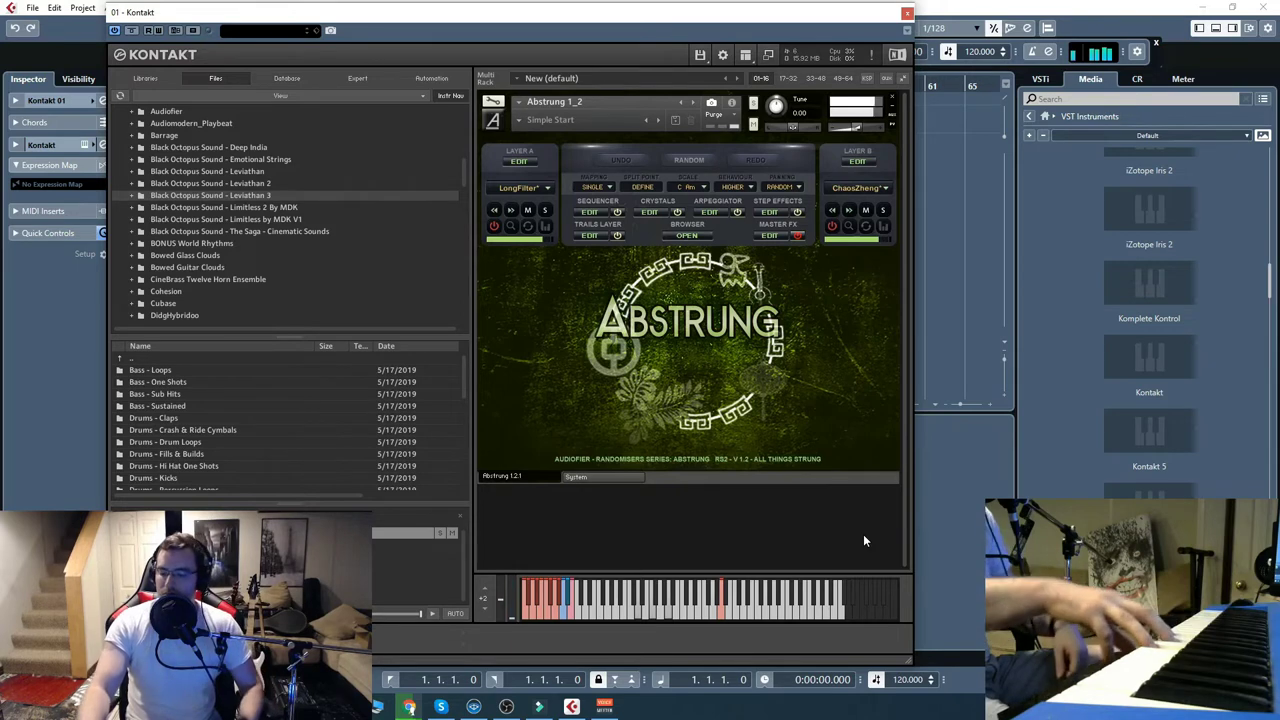
click(693, 163)
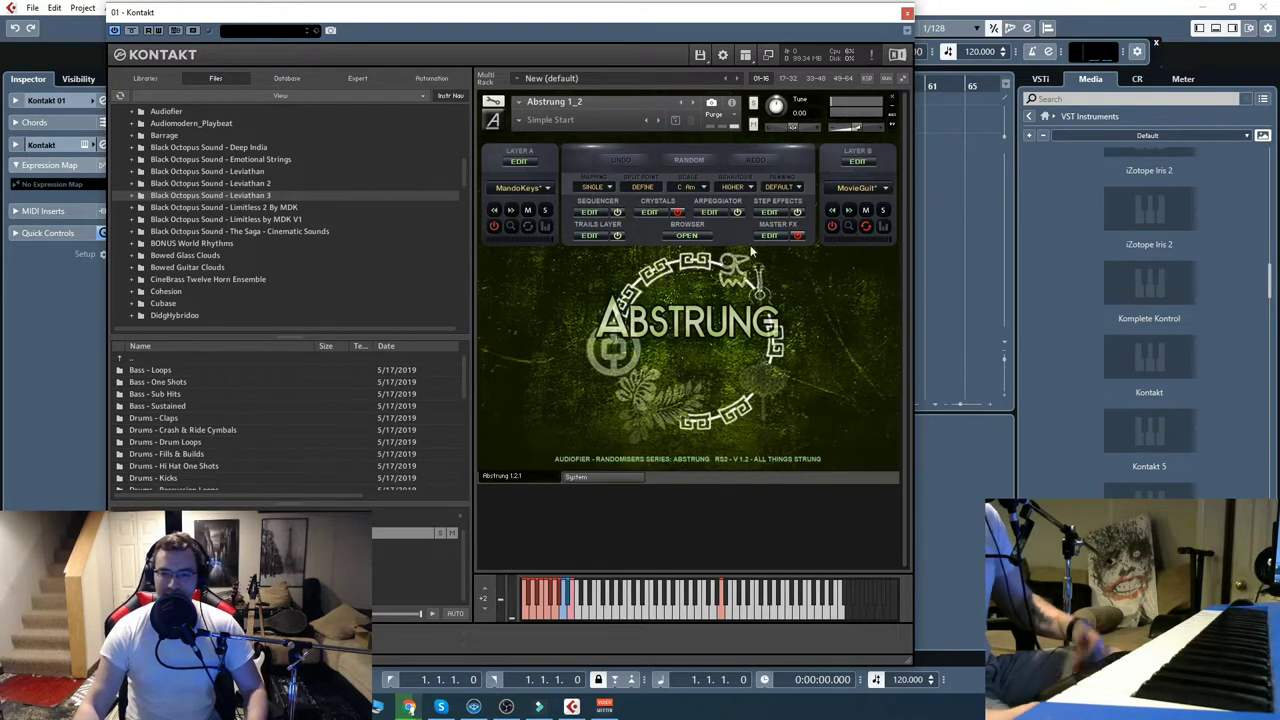
Replace Abstrung with Aerkord and hide the Quick-Load browser to show its full panel
click(894, 105)
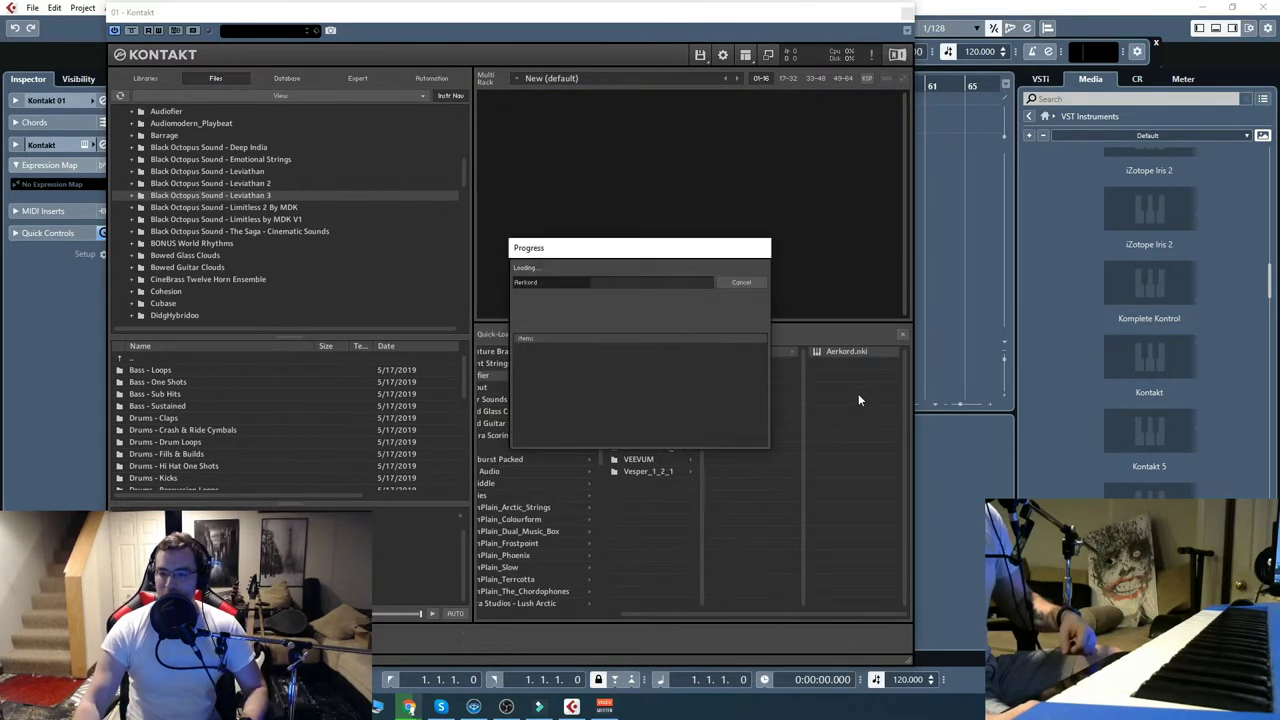
click(901, 336)
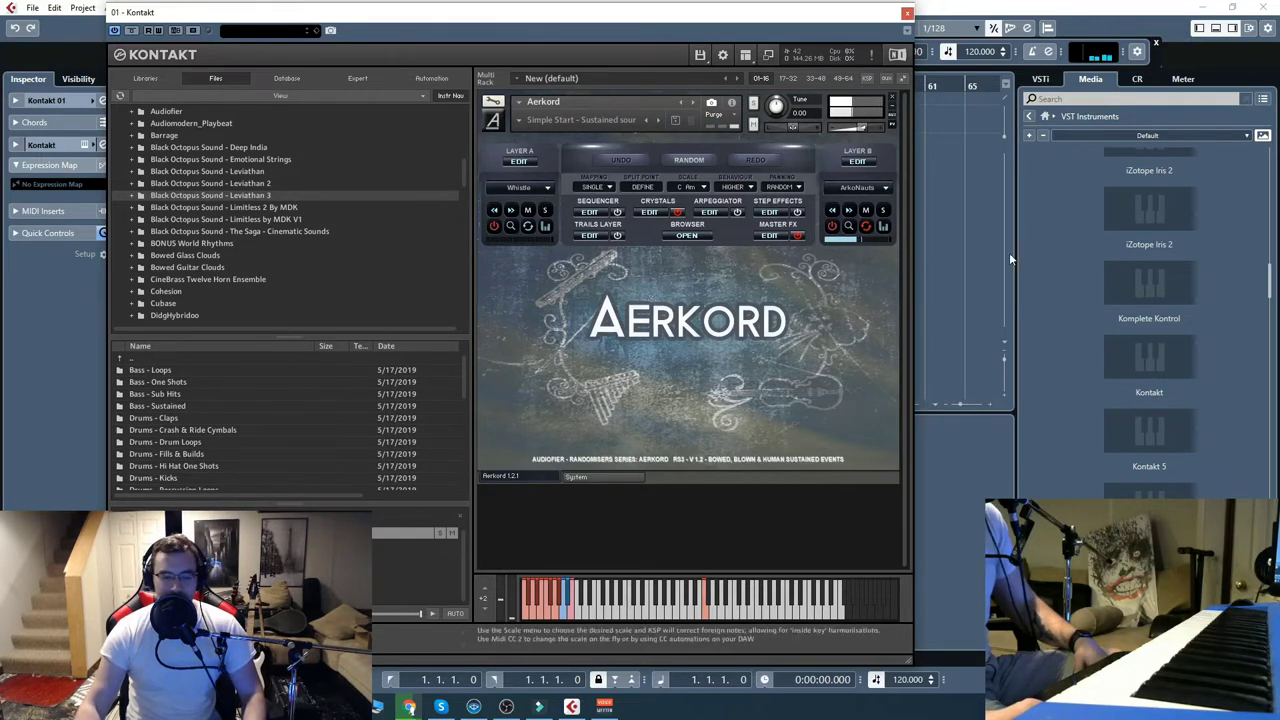
Set Aerkord's Layer A to Morph winds, then randomise to ResoEBow and Organised
click(508, 186)
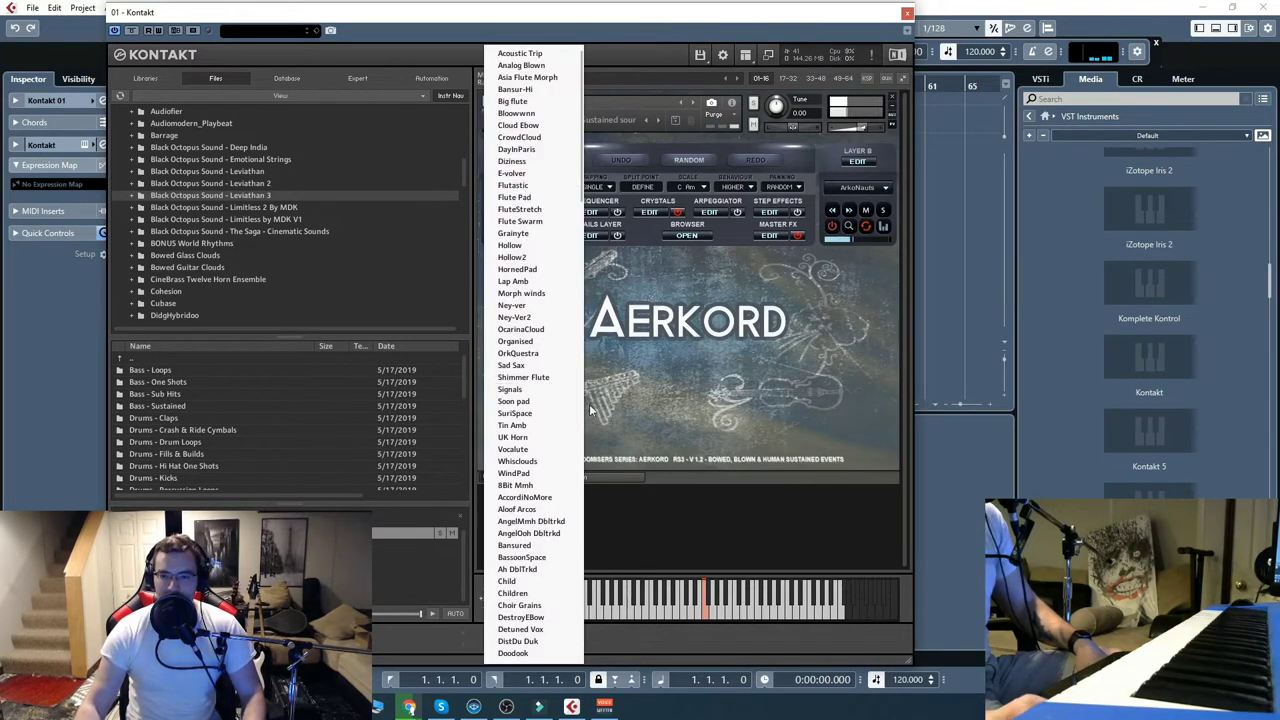
click(522, 293)
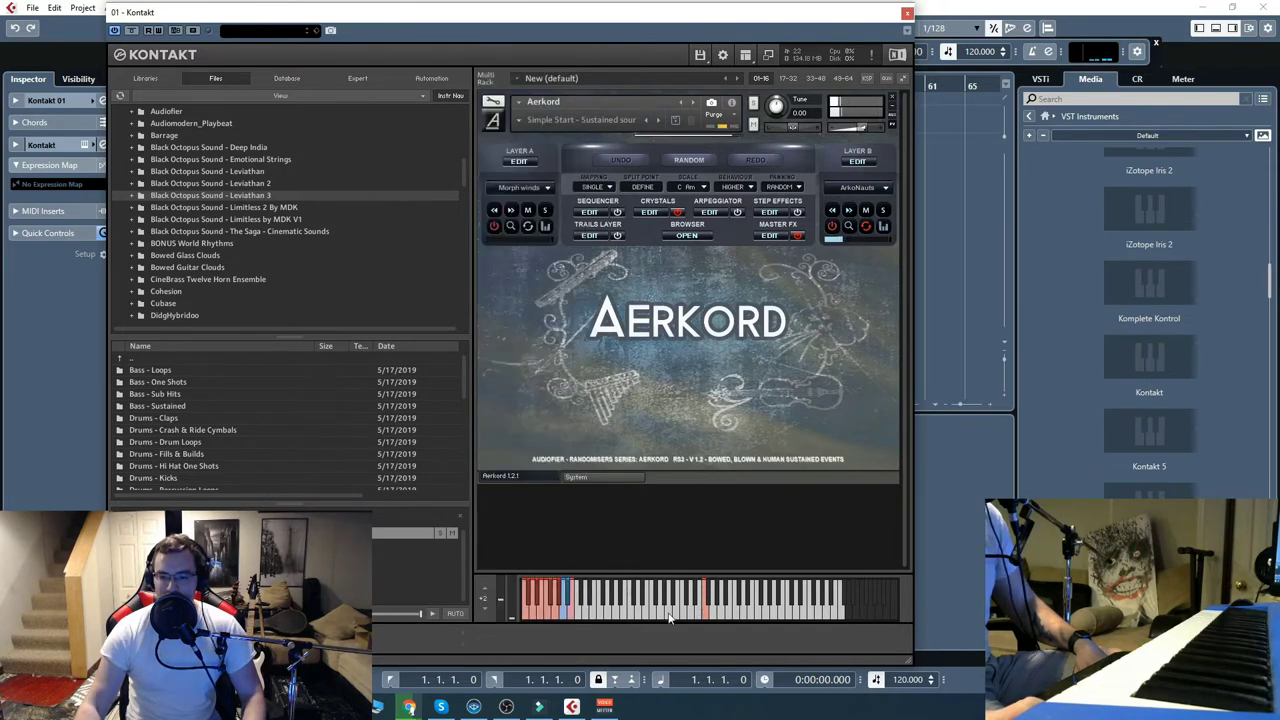
click(700, 162)
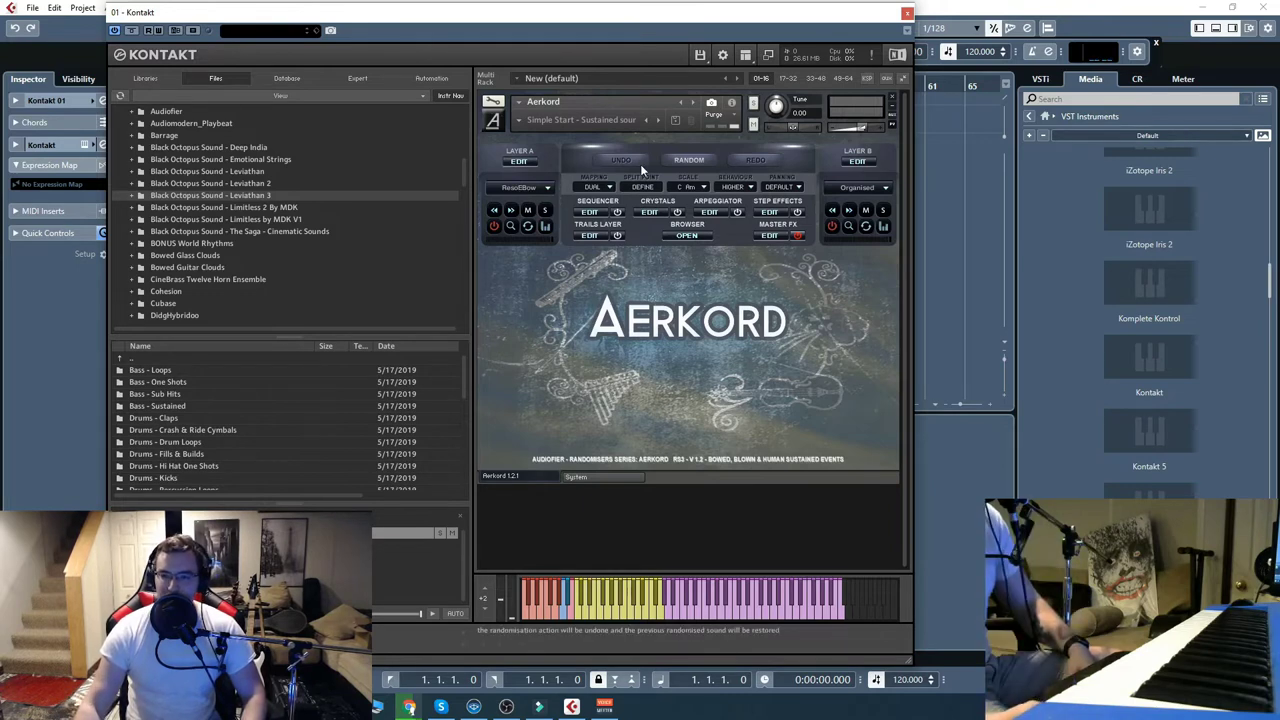
Randomise Aerkord to Ice Morning and Children and play a note to audition it
click(689, 162)
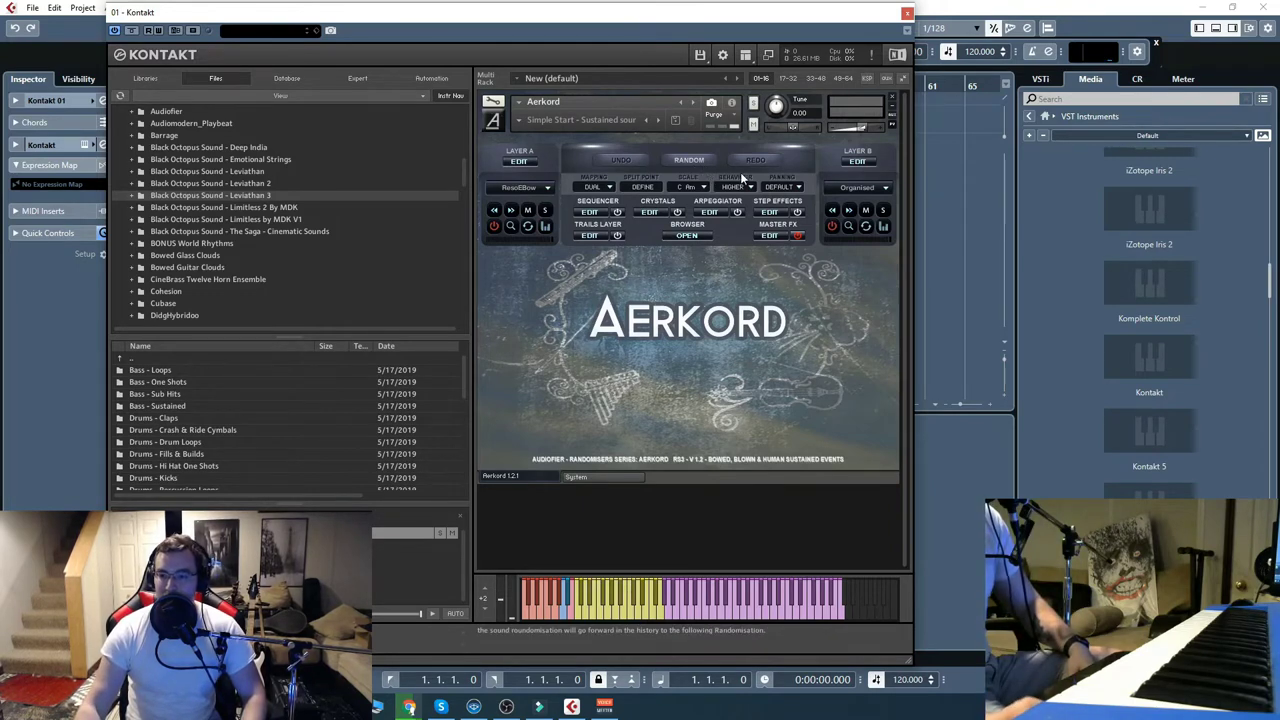
click(622, 617)
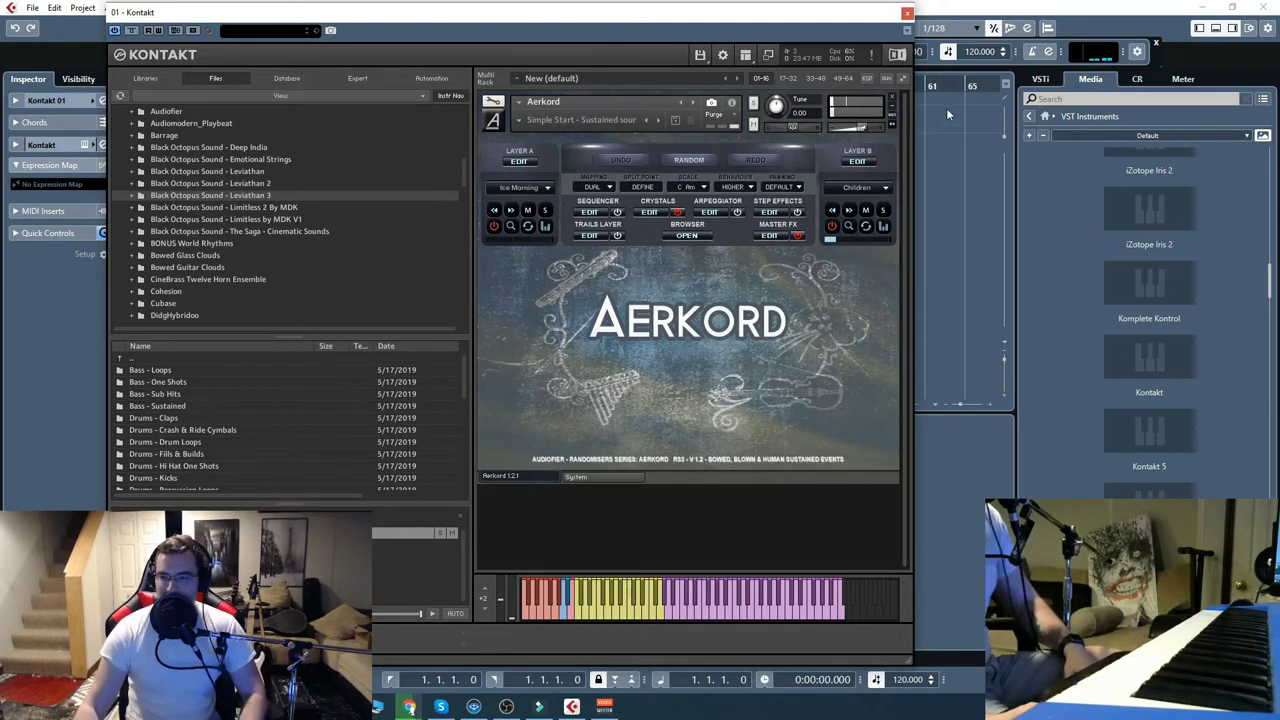
Discard Aerkord and load Vesper 1_2.nki from Vesper_1_2_1 > Vesper via Quick-Load
click(893, 97)
click(640, 405)
click(746, 55)
click(763, 132)
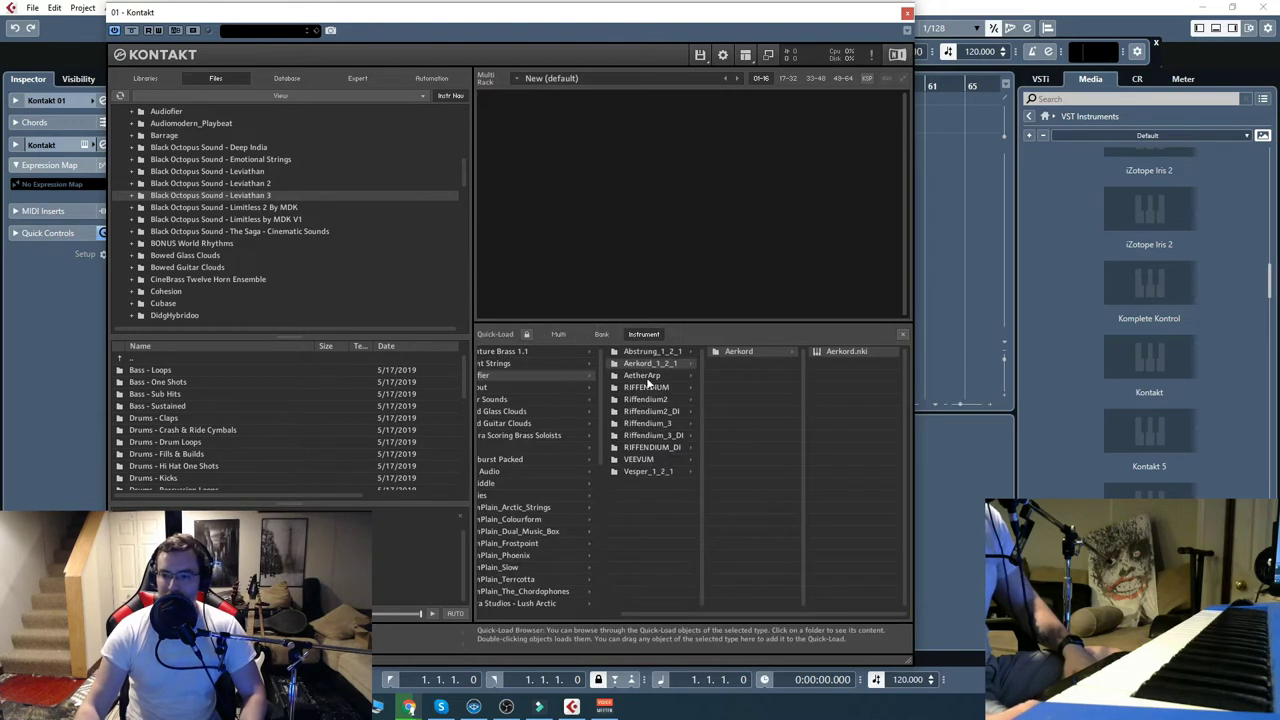
click(643, 472)
click(750, 353)
click(841, 352)
click(848, 352)
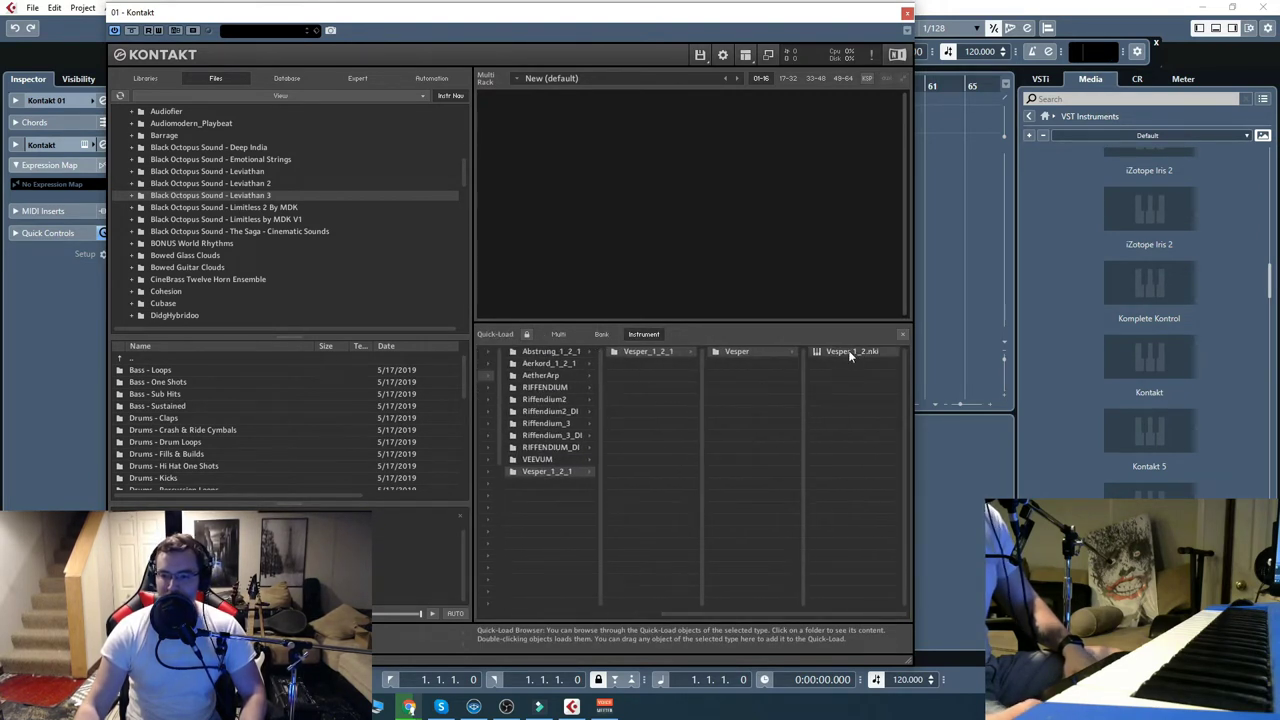
drag(686, 232, 686, 232)
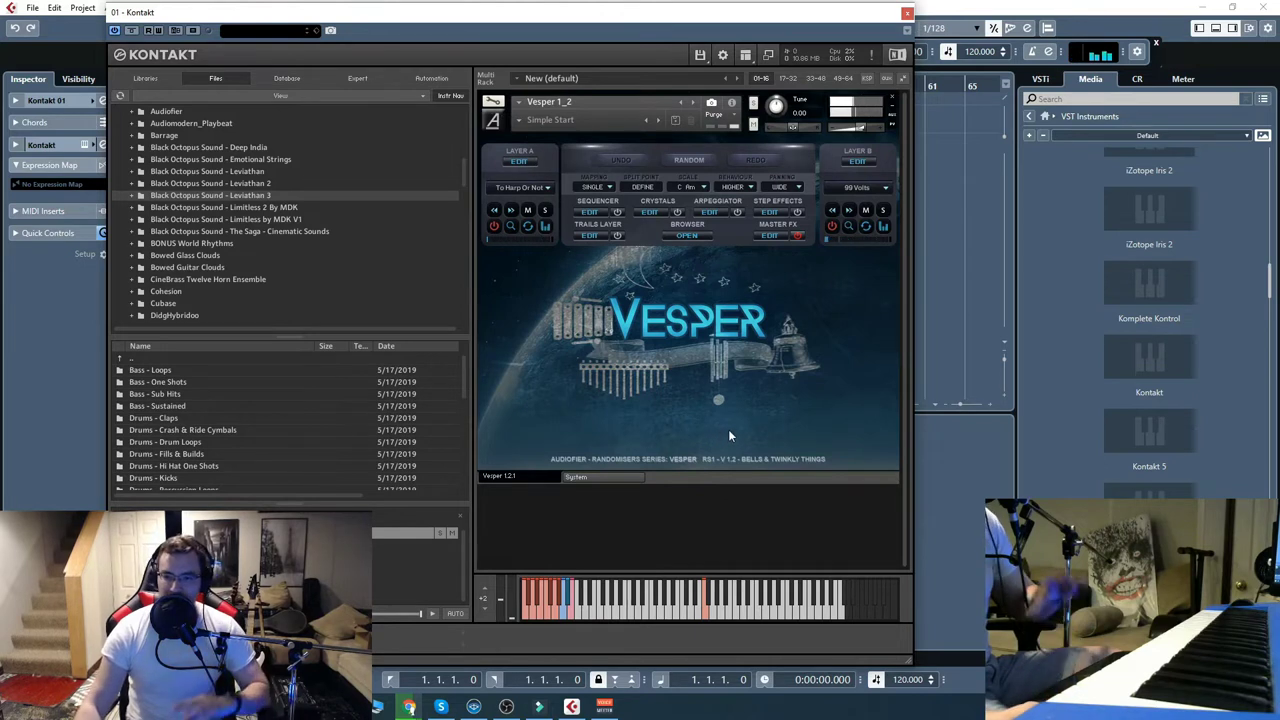
Randomise Vesper repeatedly until the layers read Zetas on A and Modular 2 on B
click(688, 160)
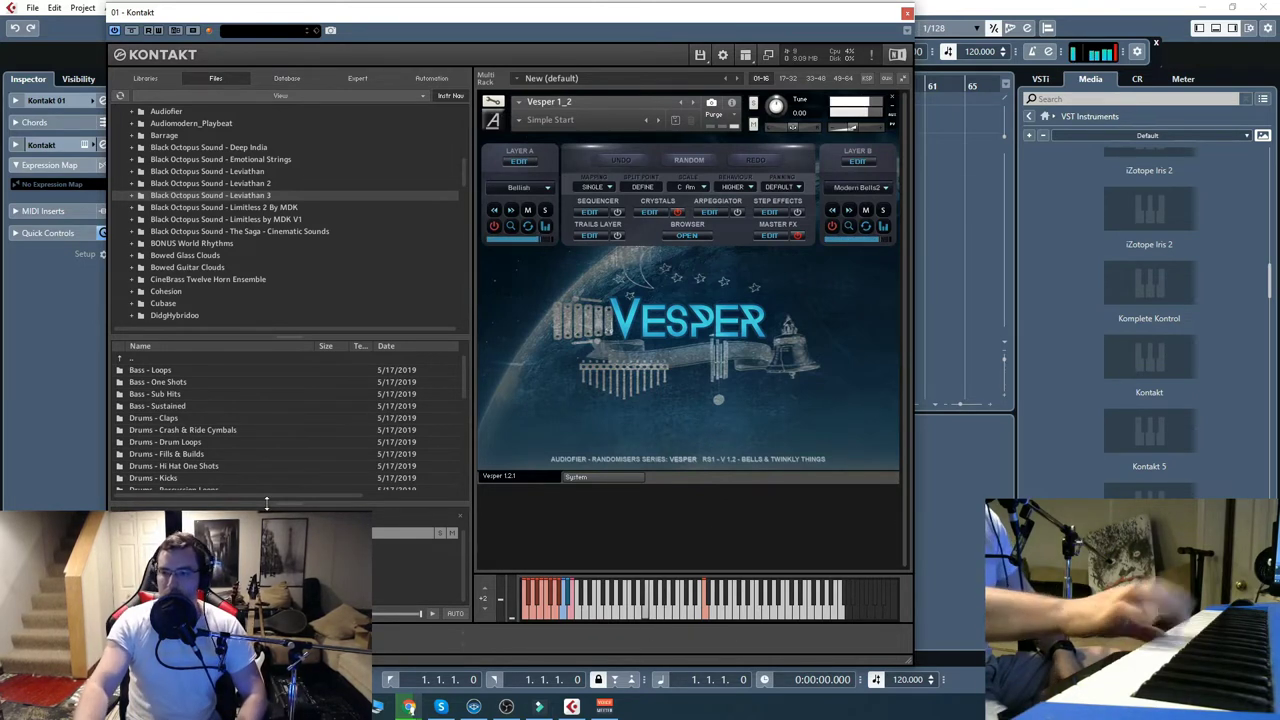
click(1118, 52)
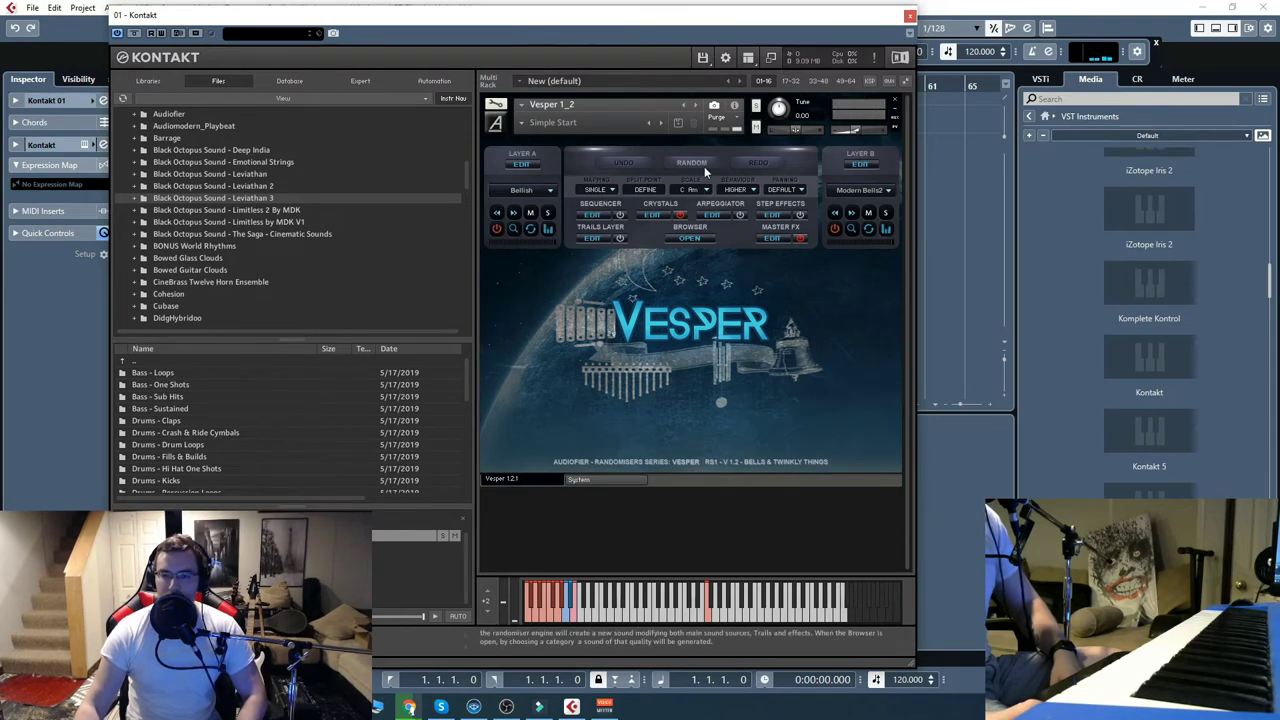
click(704, 166)
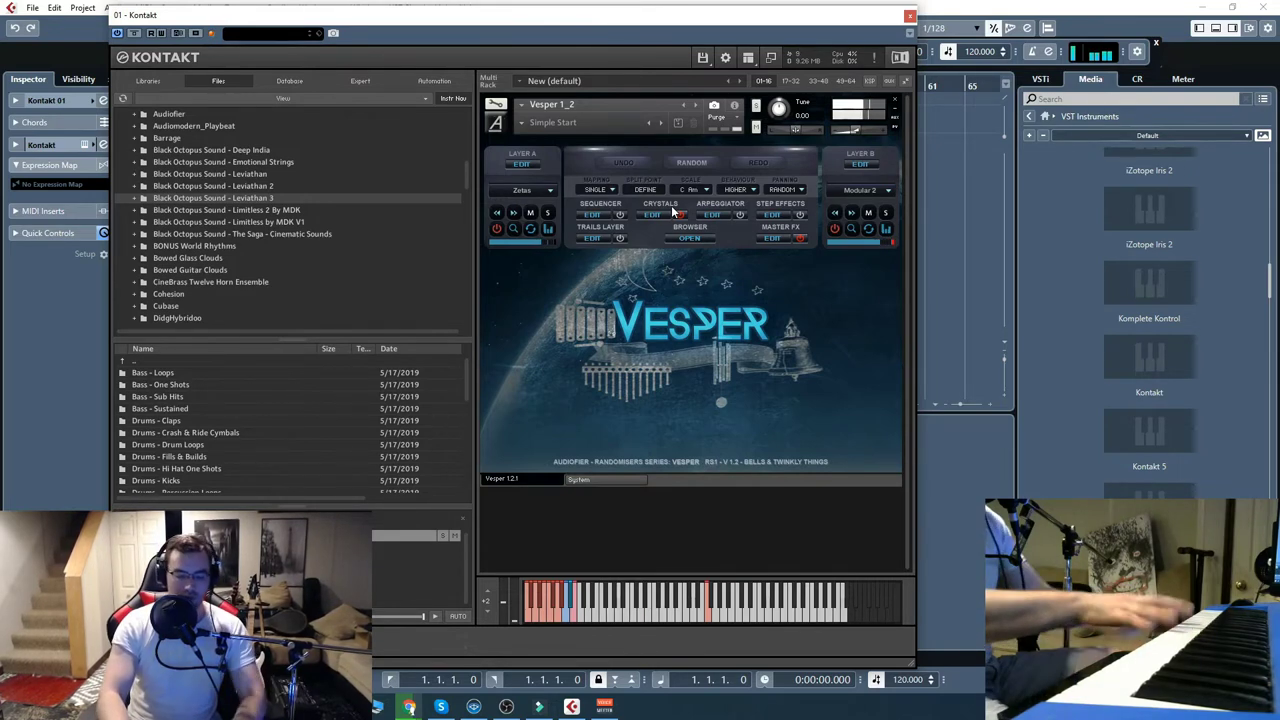
Turn on Vesper's step sequencer and re-roll to DigiThai2 on layer A and Dense on layer B
click(740, 214)
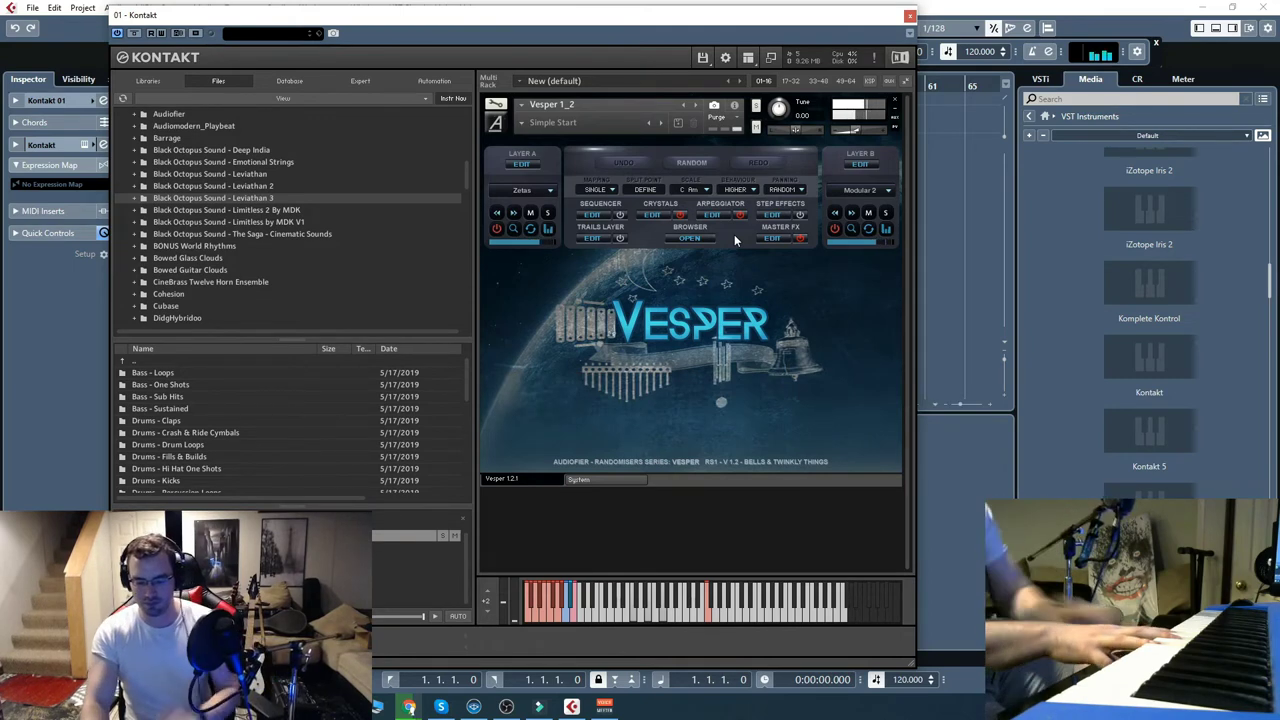
click(620, 215)
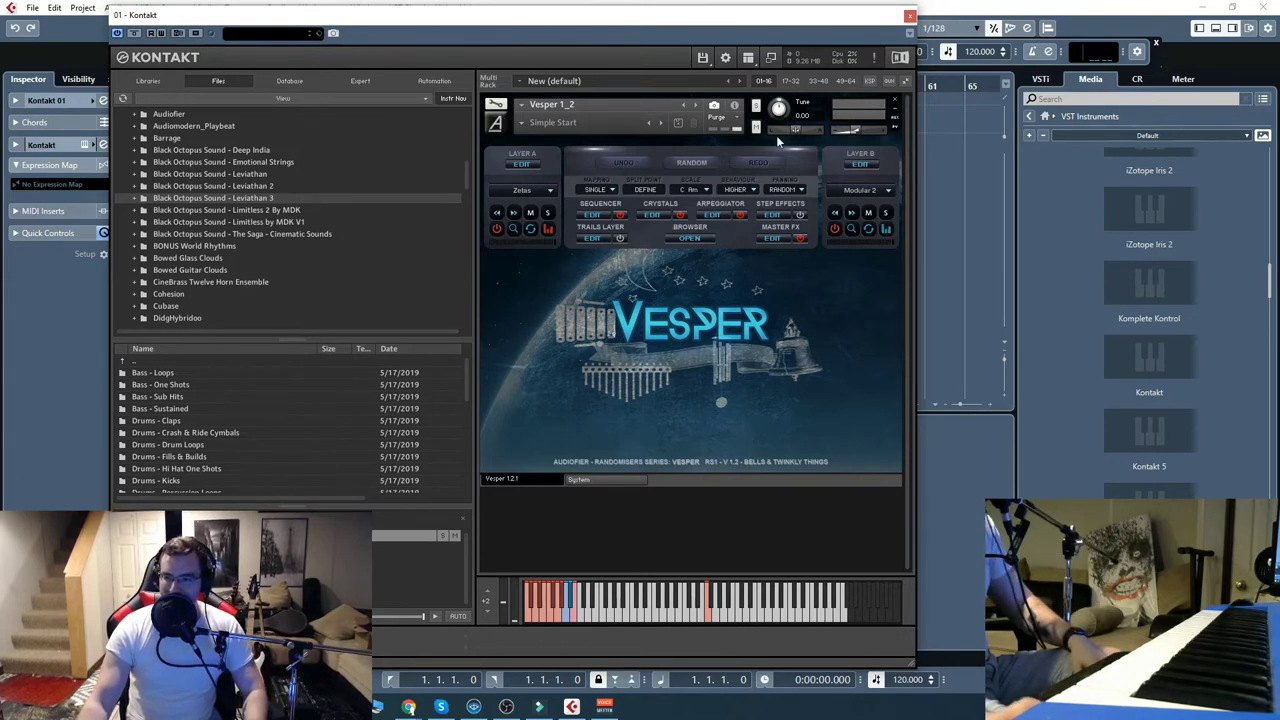
click(700, 164)
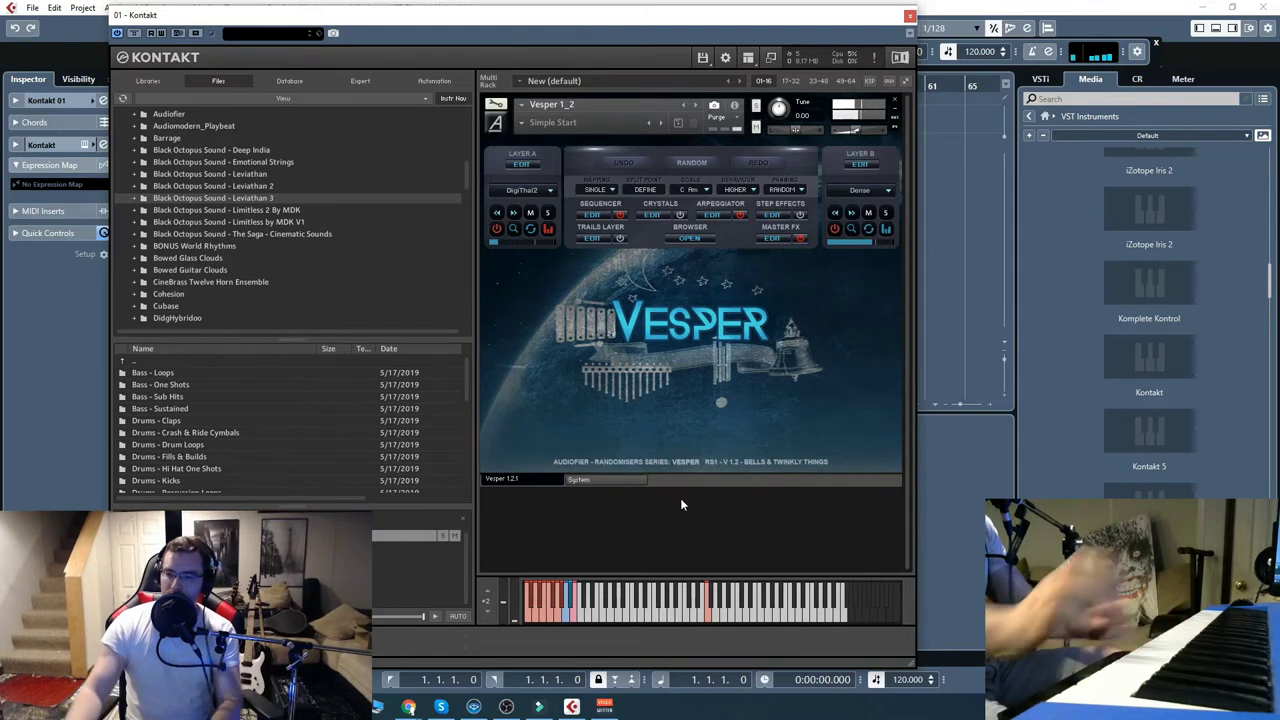
Re-roll Vesper to Weird and Rush Stabs layers and open the Crystals Generator editor
click(694, 161)
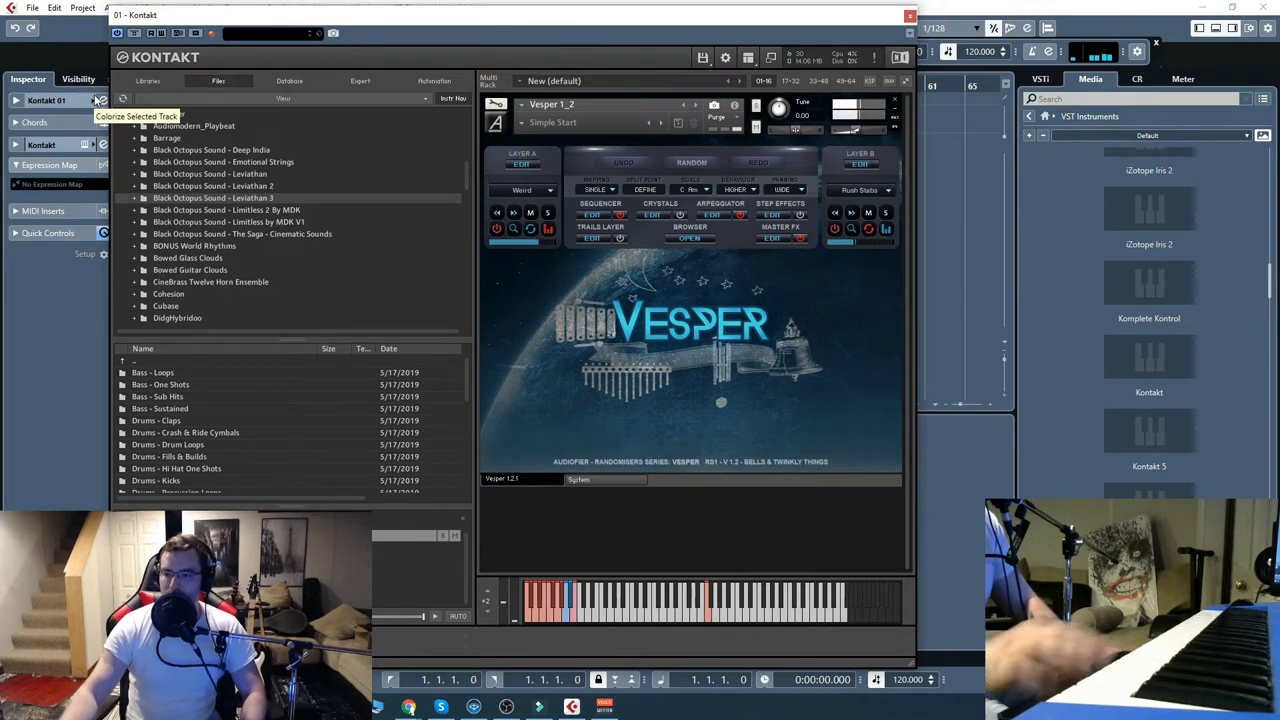
click(651, 215)
Reshape the Crystals step table into a smooth curve and set intervals to Oct & Fifth
drag(668, 386, 836, 372)
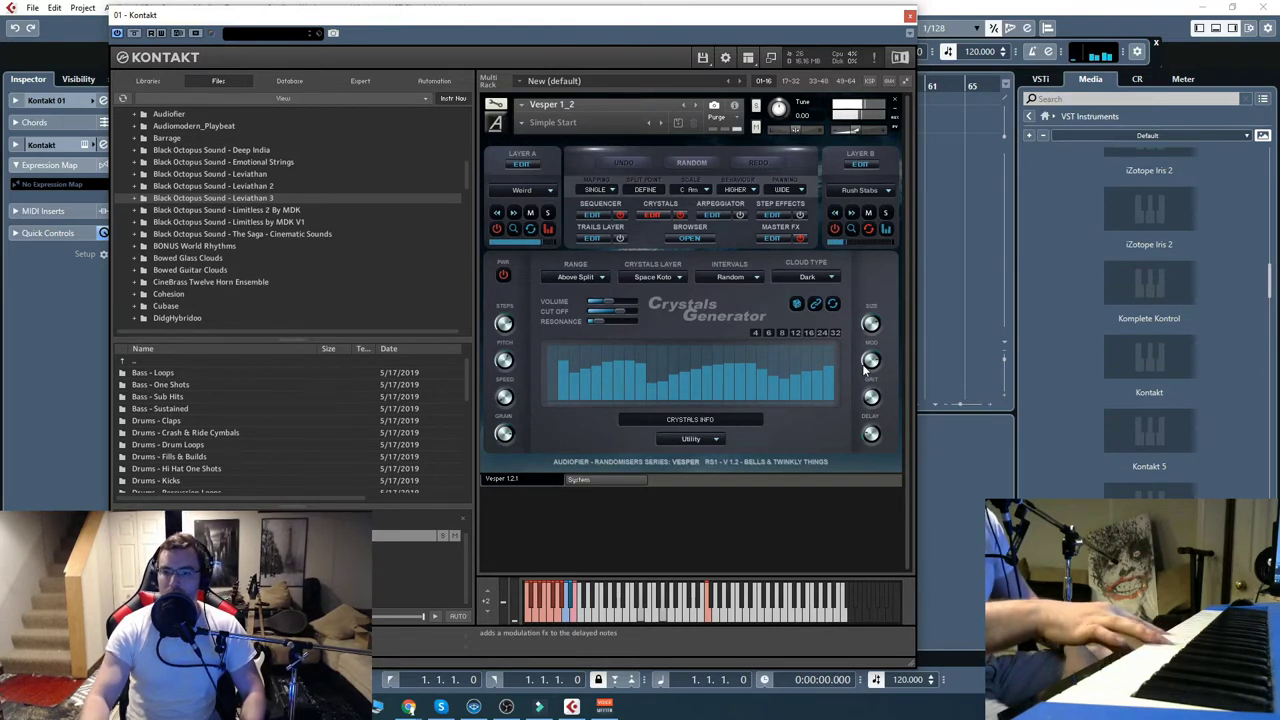
click(738, 278)
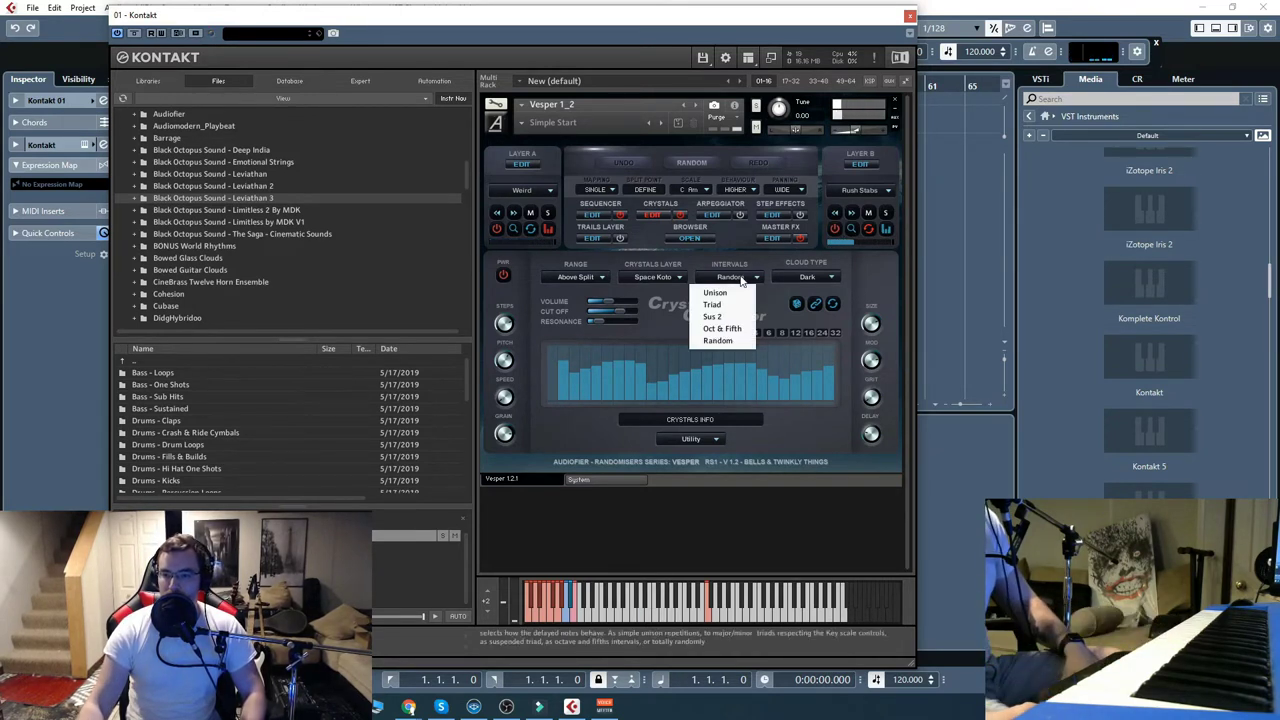
click(722, 328)
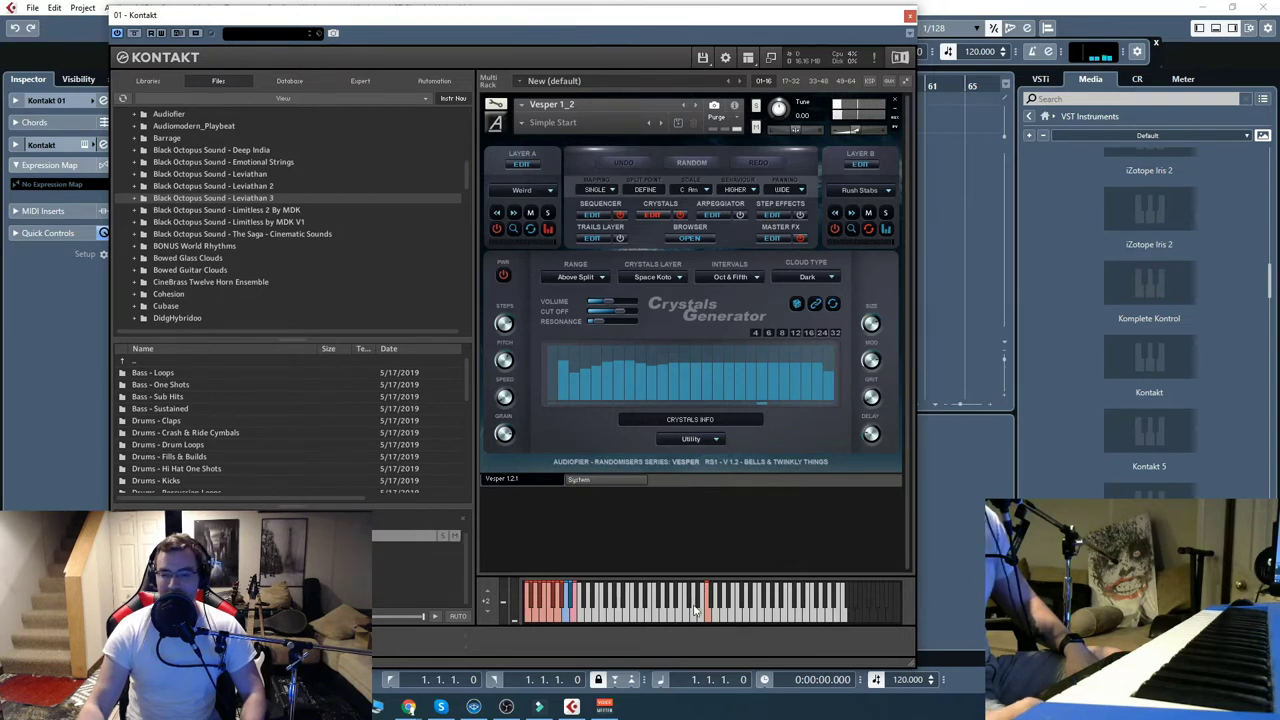
Purge all Vesper samples and randomise the layers to DigiThai and SolinaLike
click(717, 122)
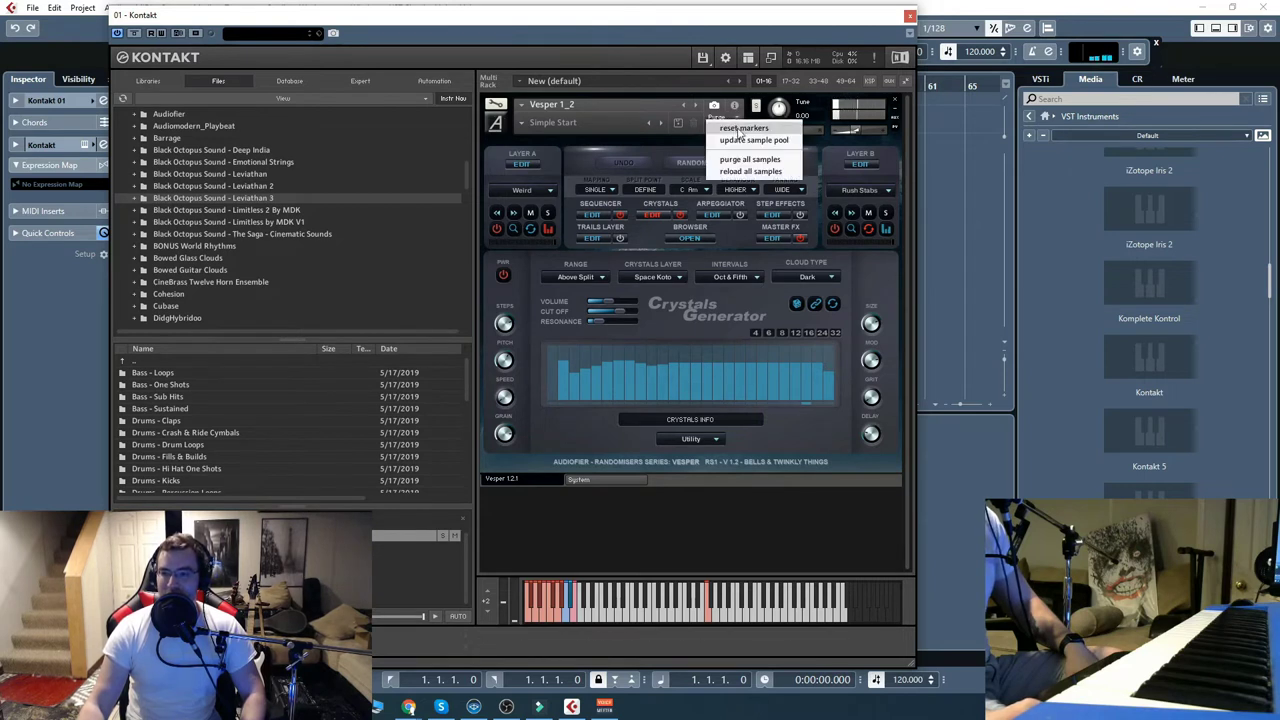
click(745, 160)
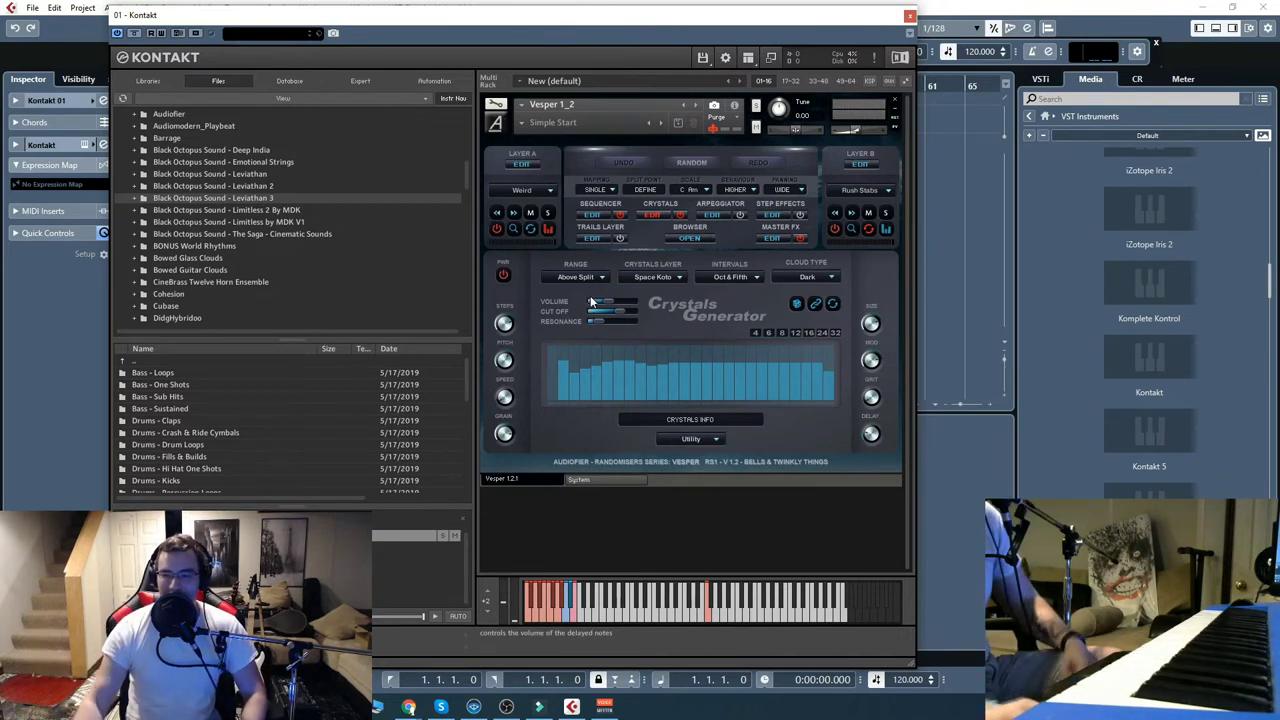
click(690, 166)
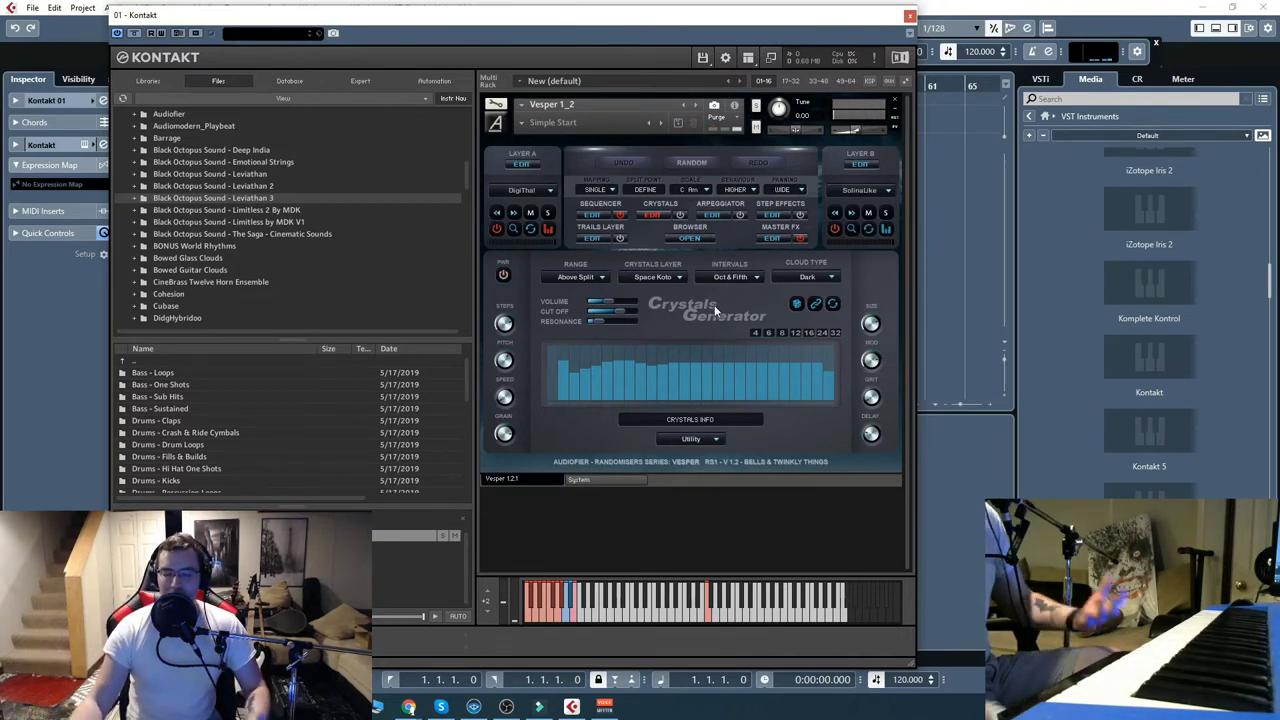
Remove Vesper from Kontakt without saving changes and bring up the Audiofier AetherArp web page
click(895, 103)
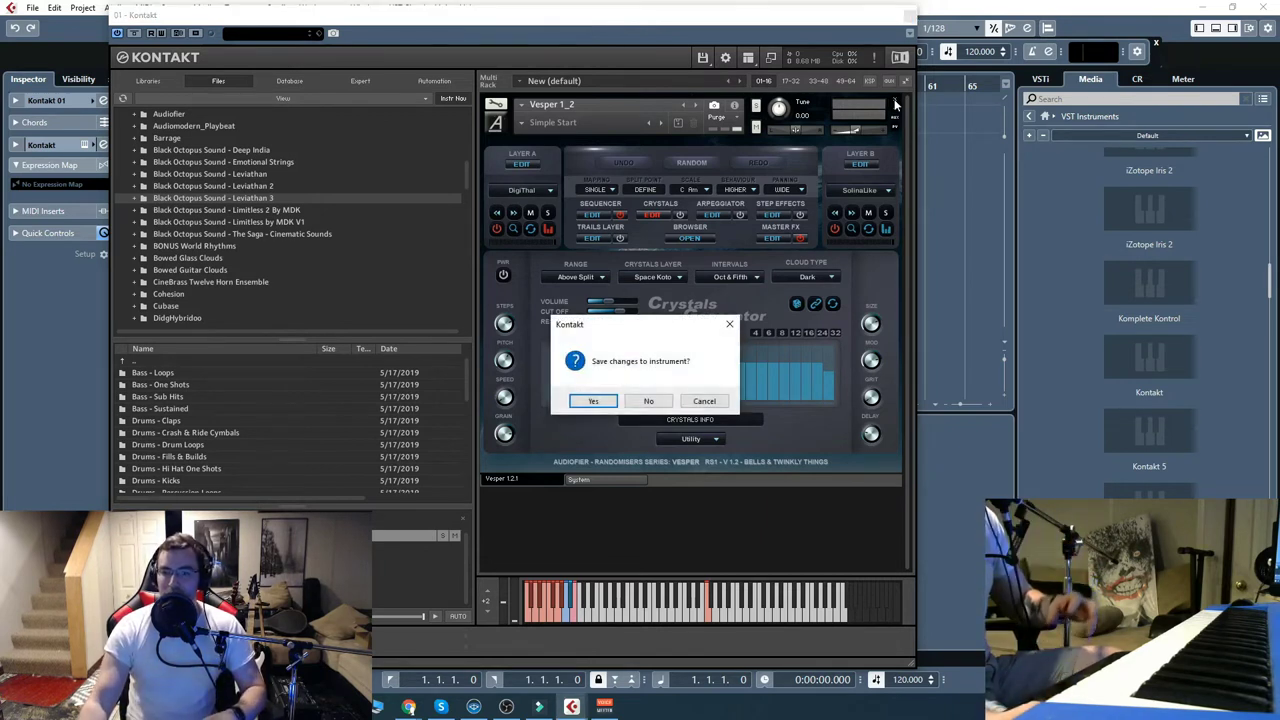
click(652, 401)
mouse_move(412, 708)
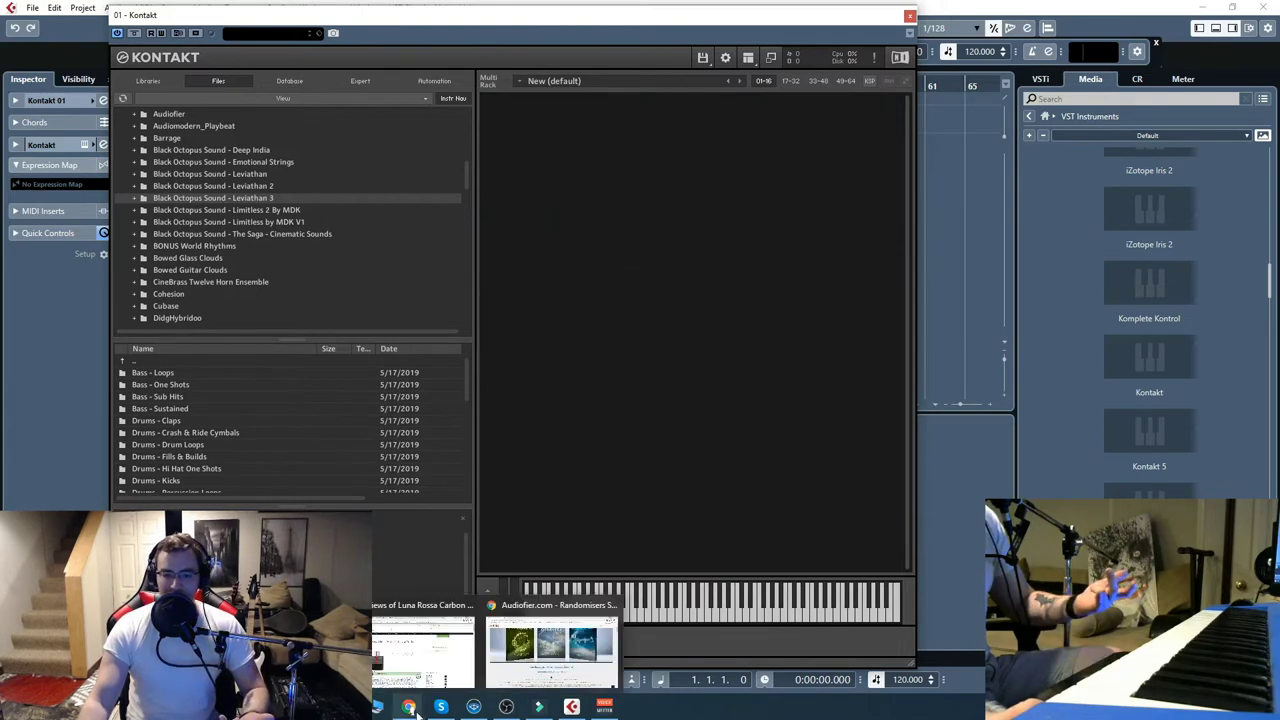
click(551, 650)
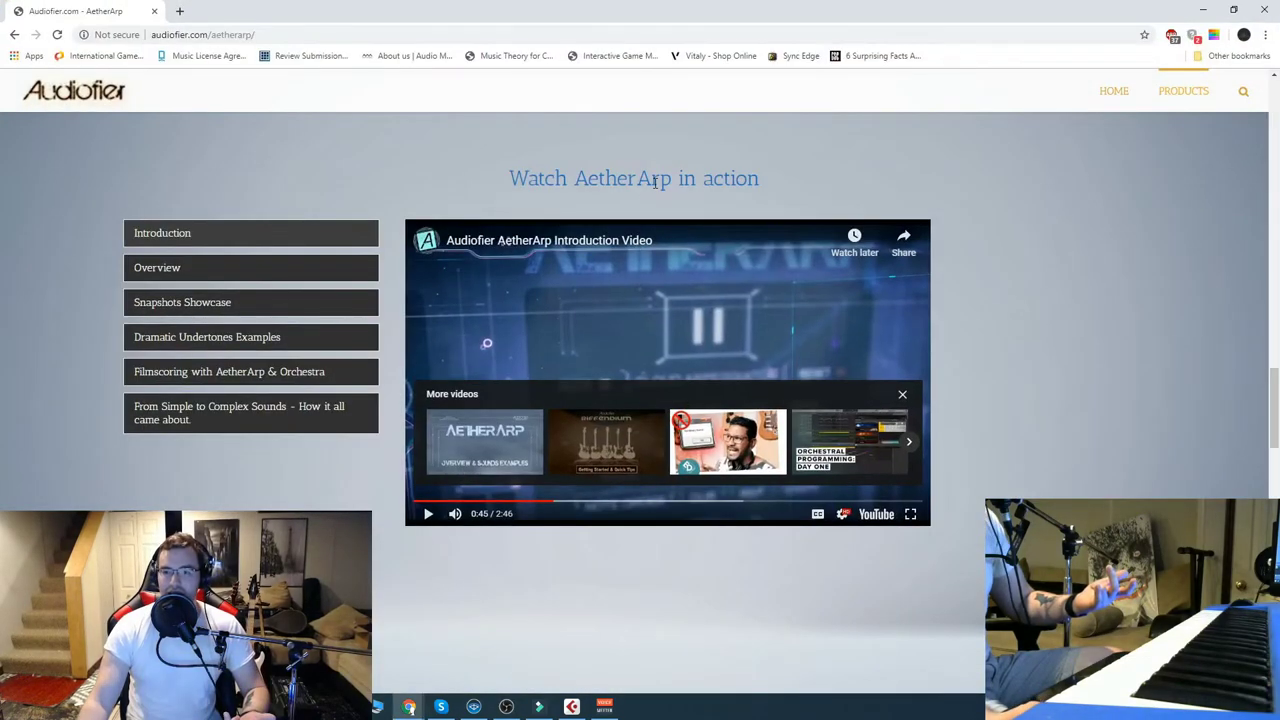
Back in Kontakt, load AetherArp from its folder in the Quick-Load browser
key(alt+Tab)
click(748, 57)
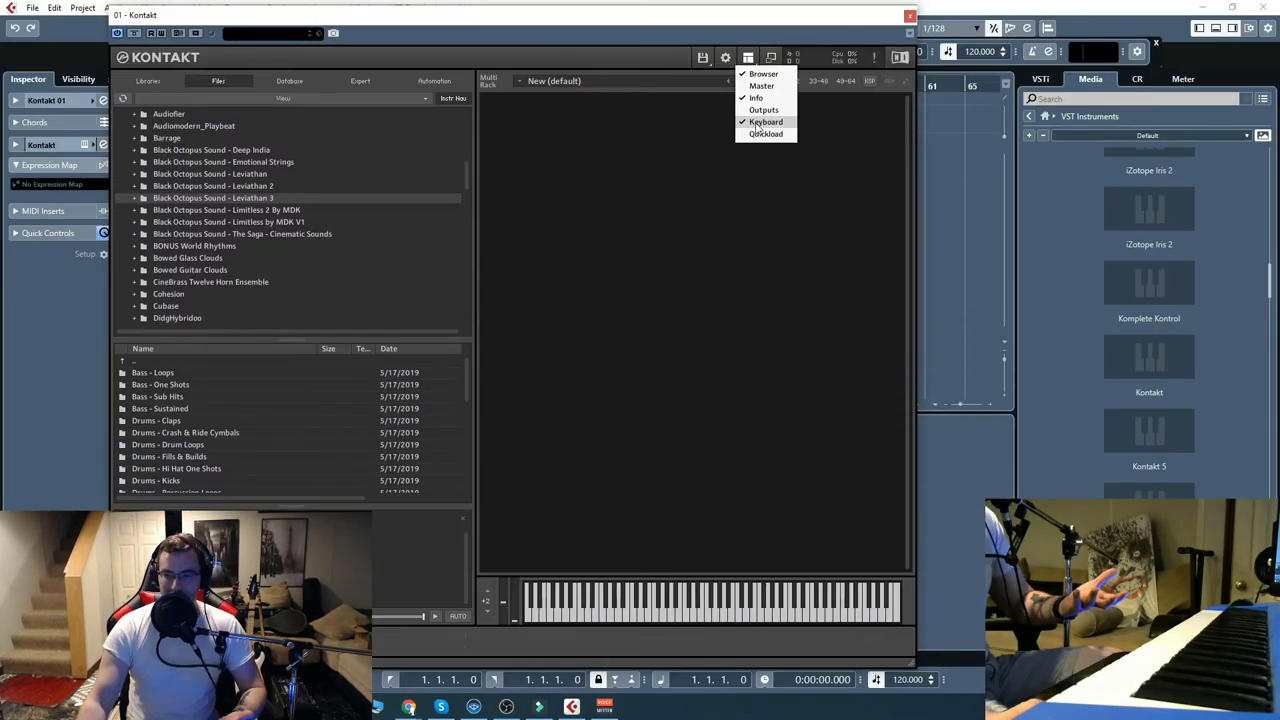
click(754, 131)
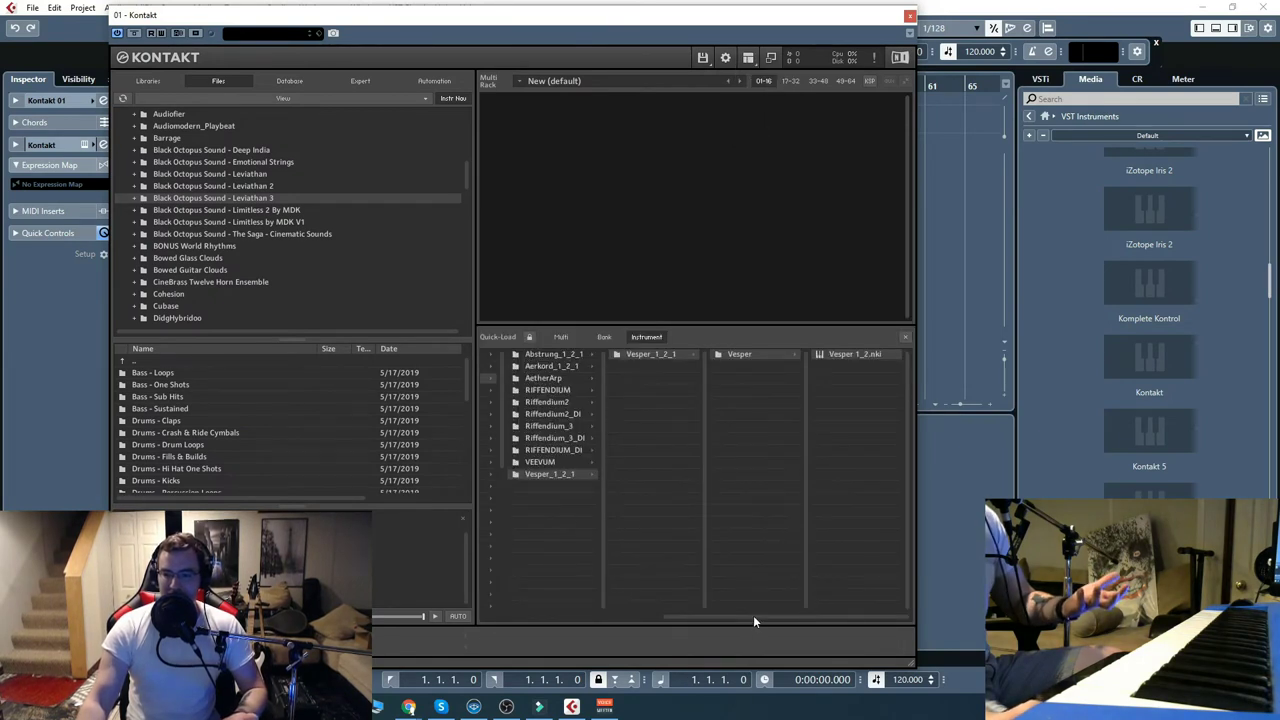
drag(749, 616, 600, 408)
click(581, 380)
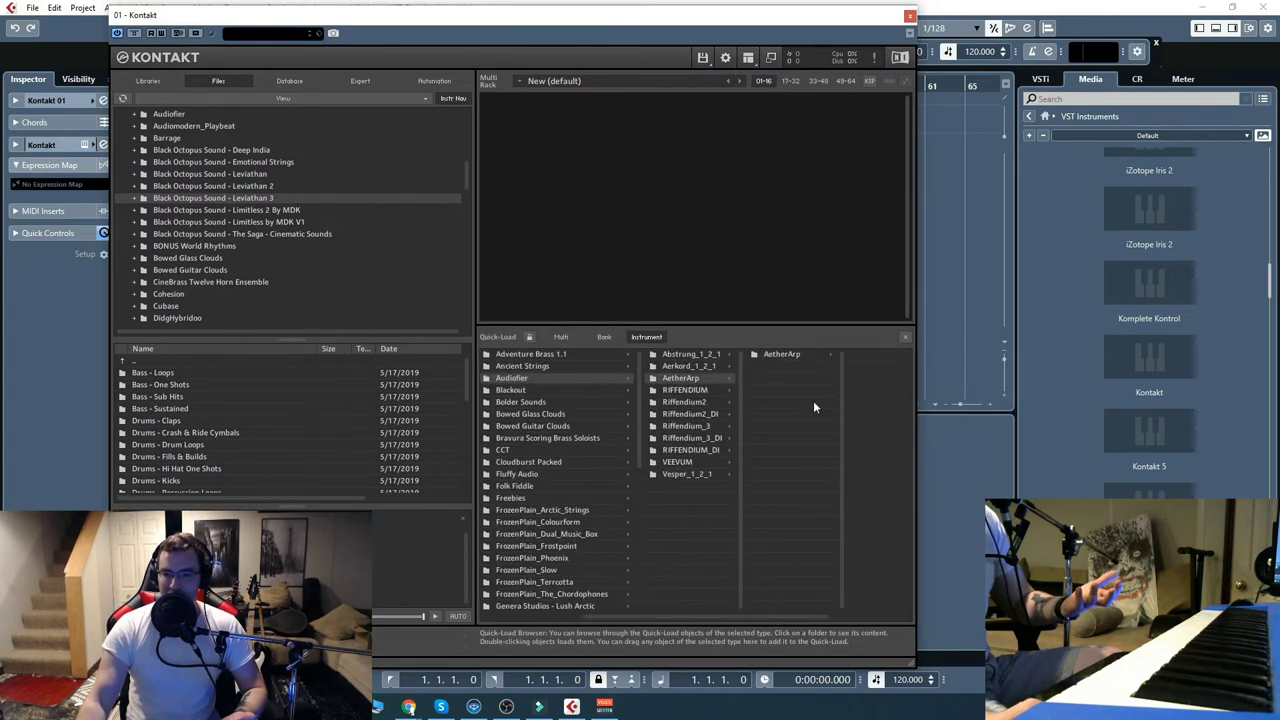
click(804, 353)
double_click(848, 351)
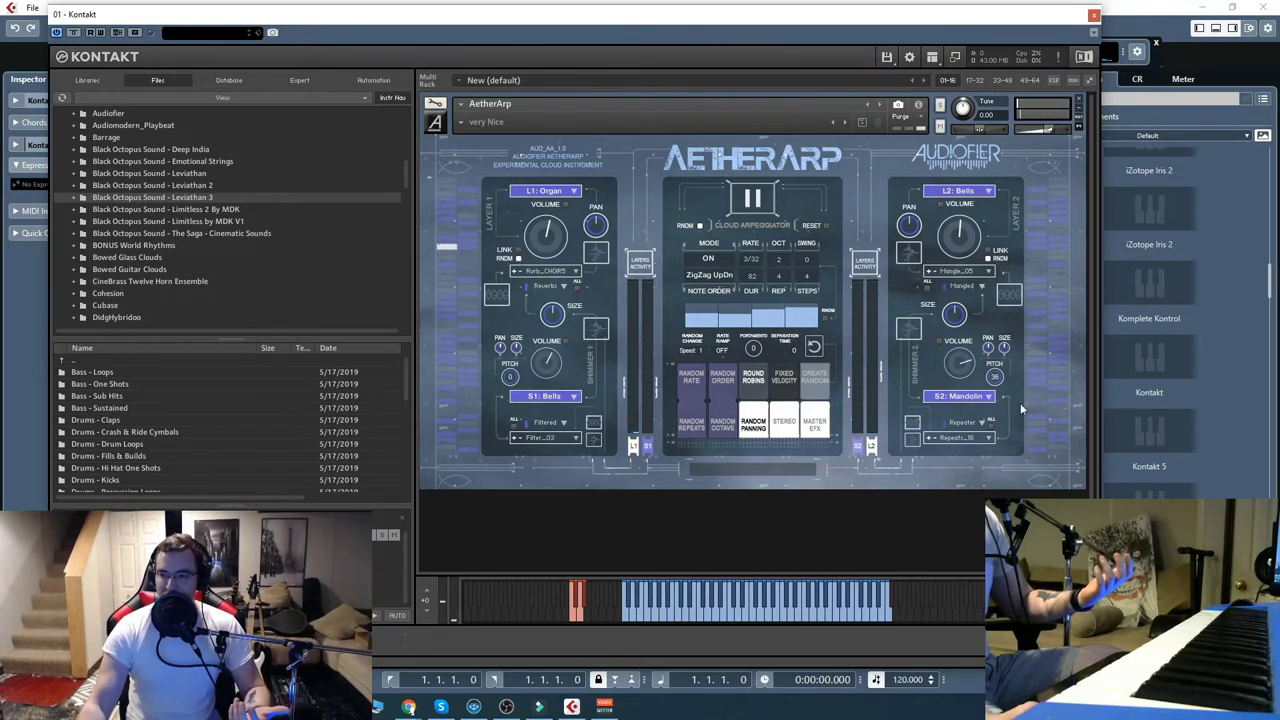
Play the AetherArp introduction video on Audiofier.com, pause it at 1:18, and minimize Chrome
click(409, 707)
click(551, 645)
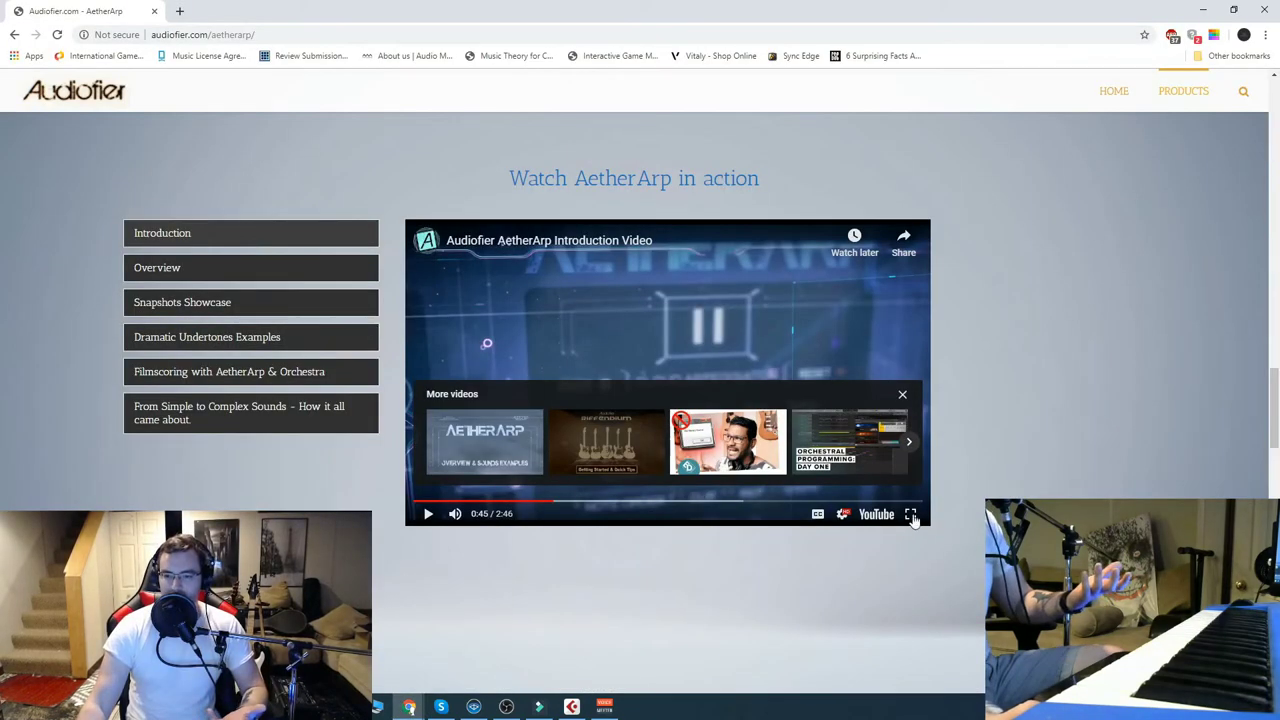
click(430, 515)
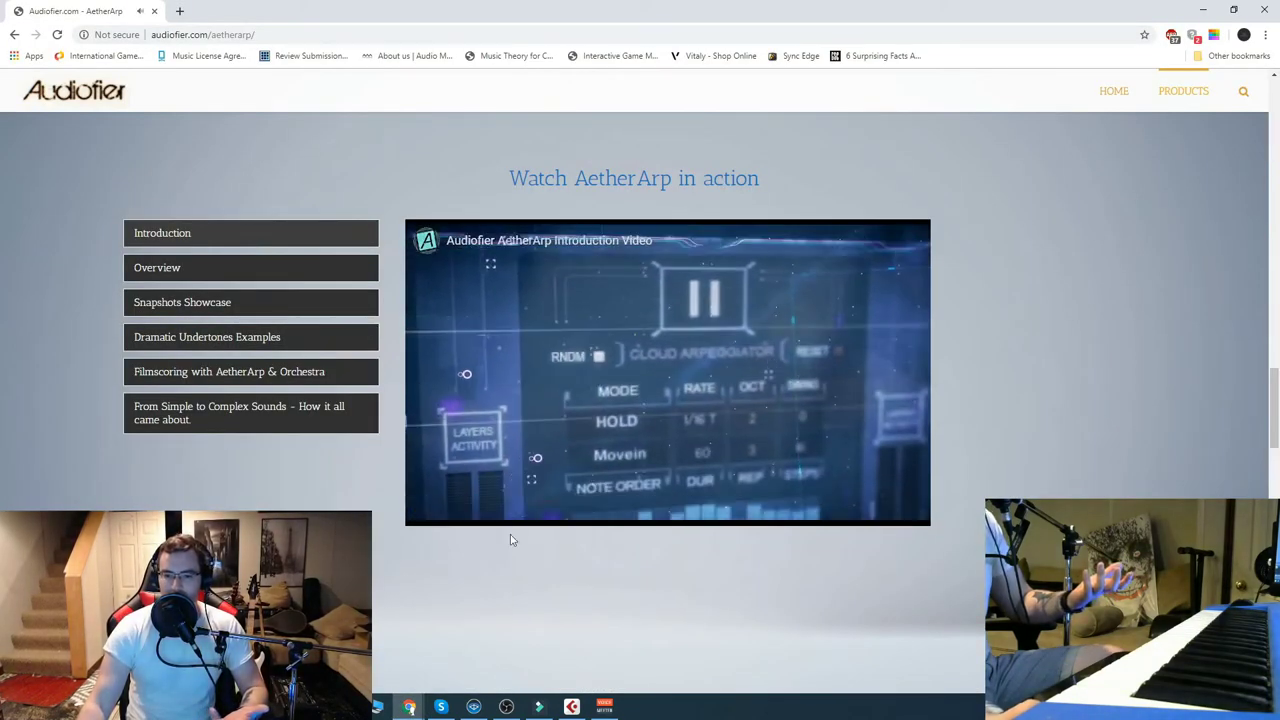
mouse_move(471, 516)
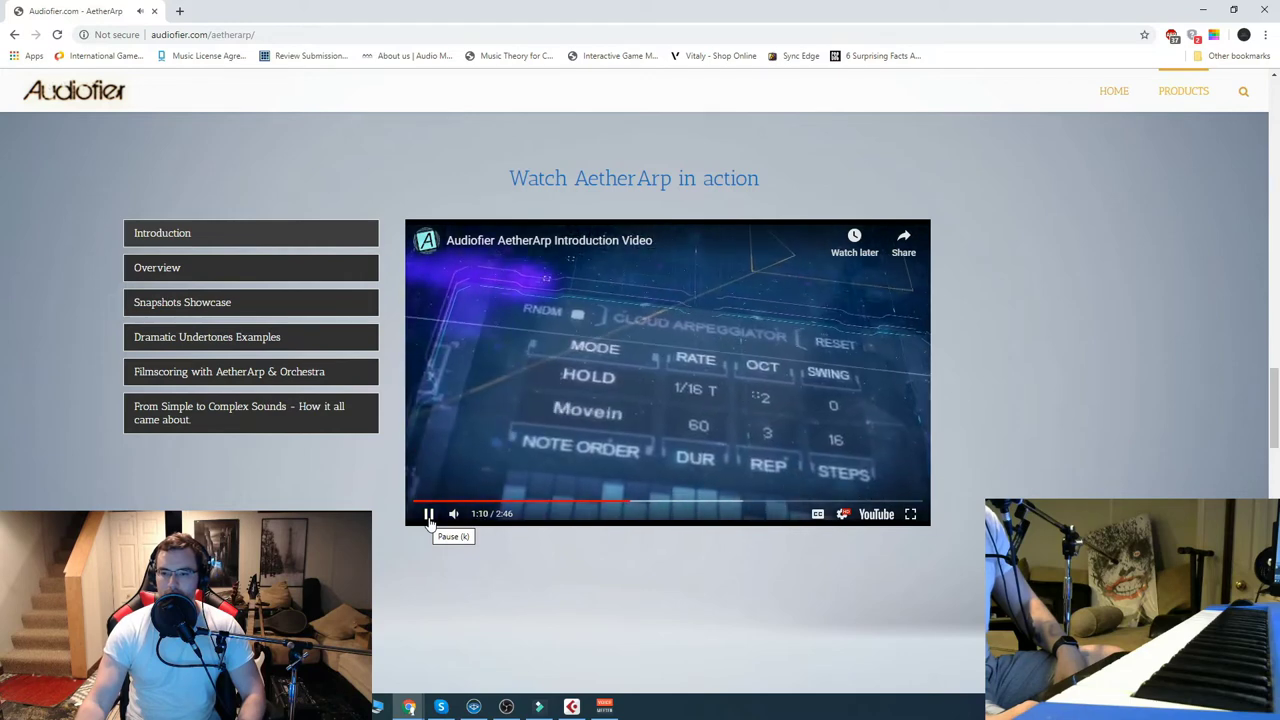
click(428, 516)
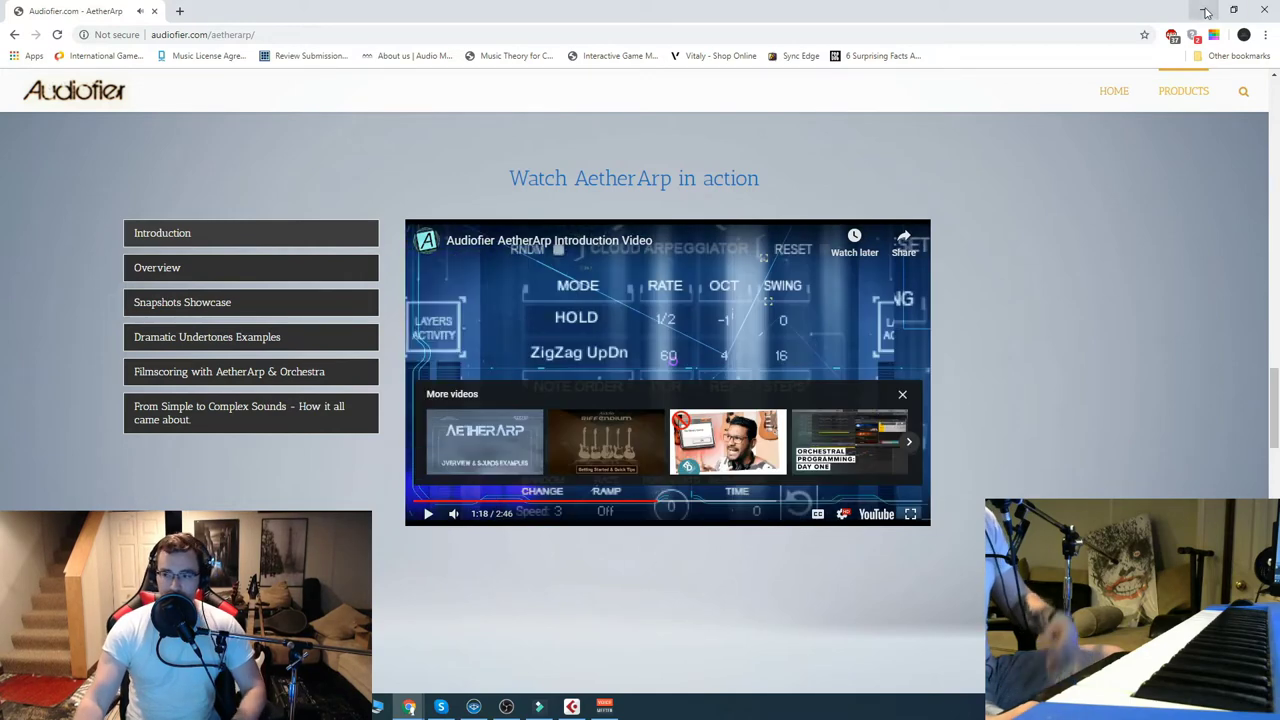
click(1203, 9)
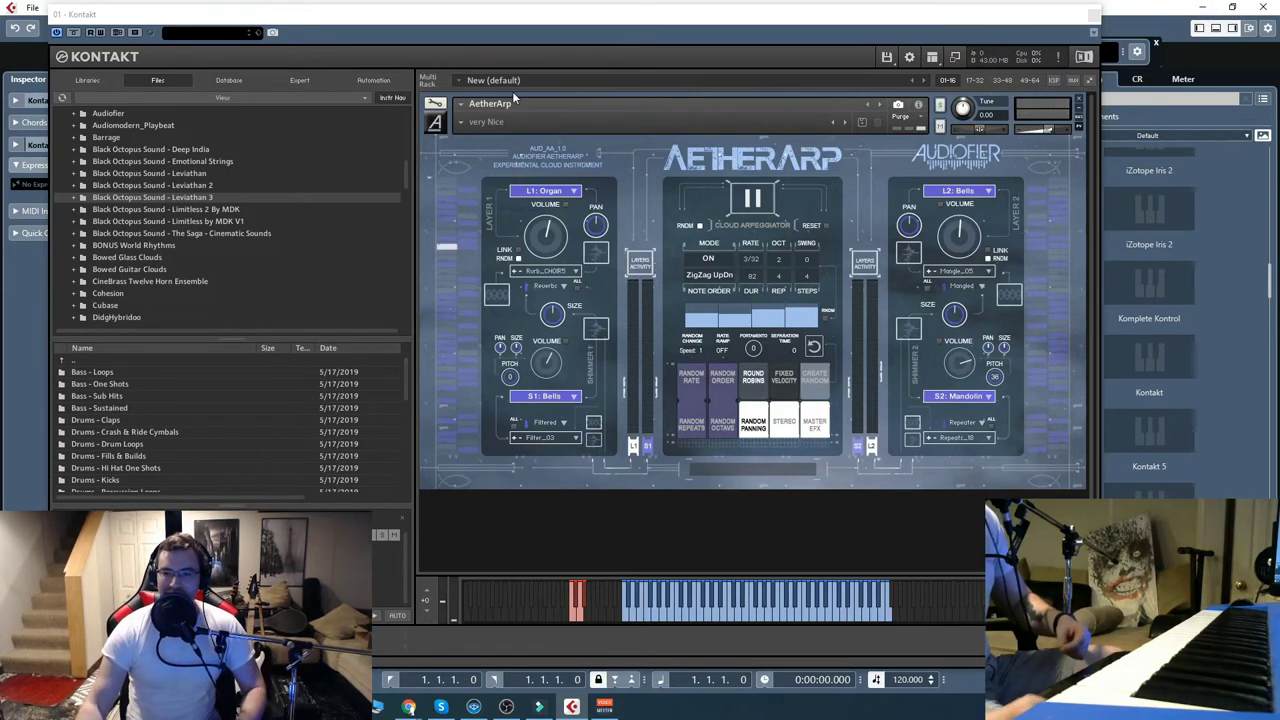
Toggle AetherArp's cloud arpeggiator off and back on, then open the ZigZag UpDn note-order list
drag(557, 4, 558, 7)
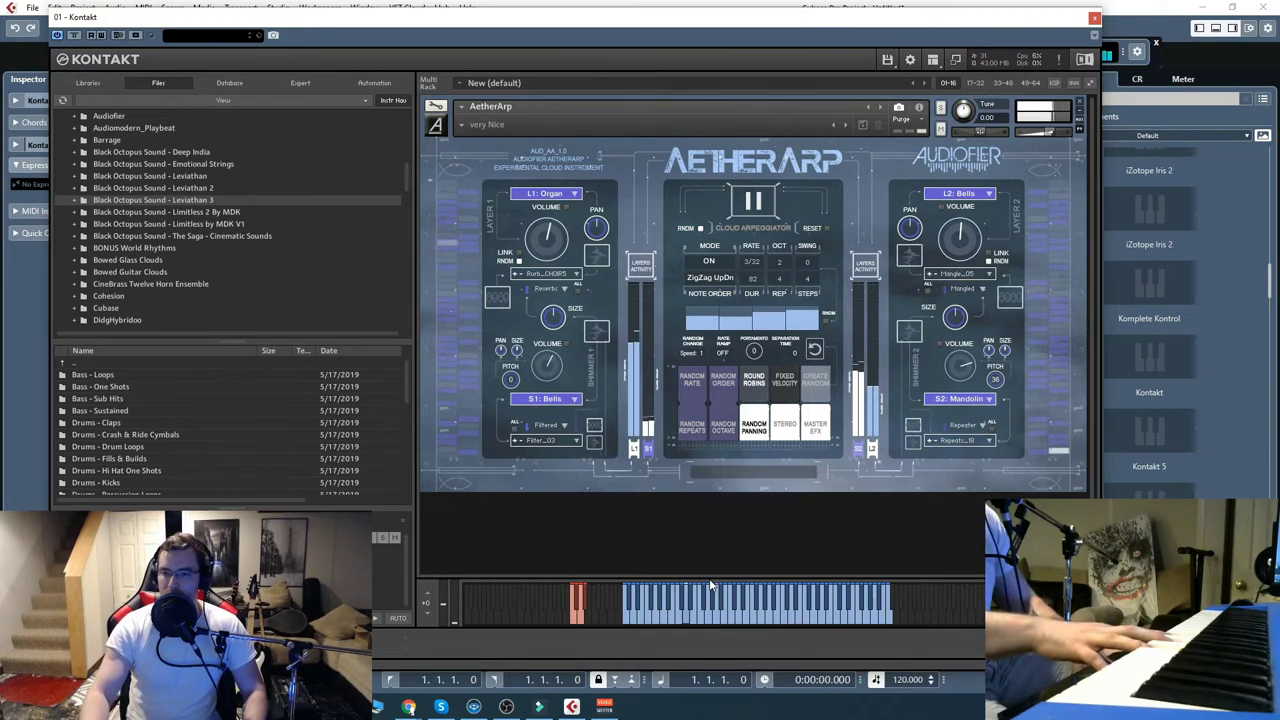
click(756, 204)
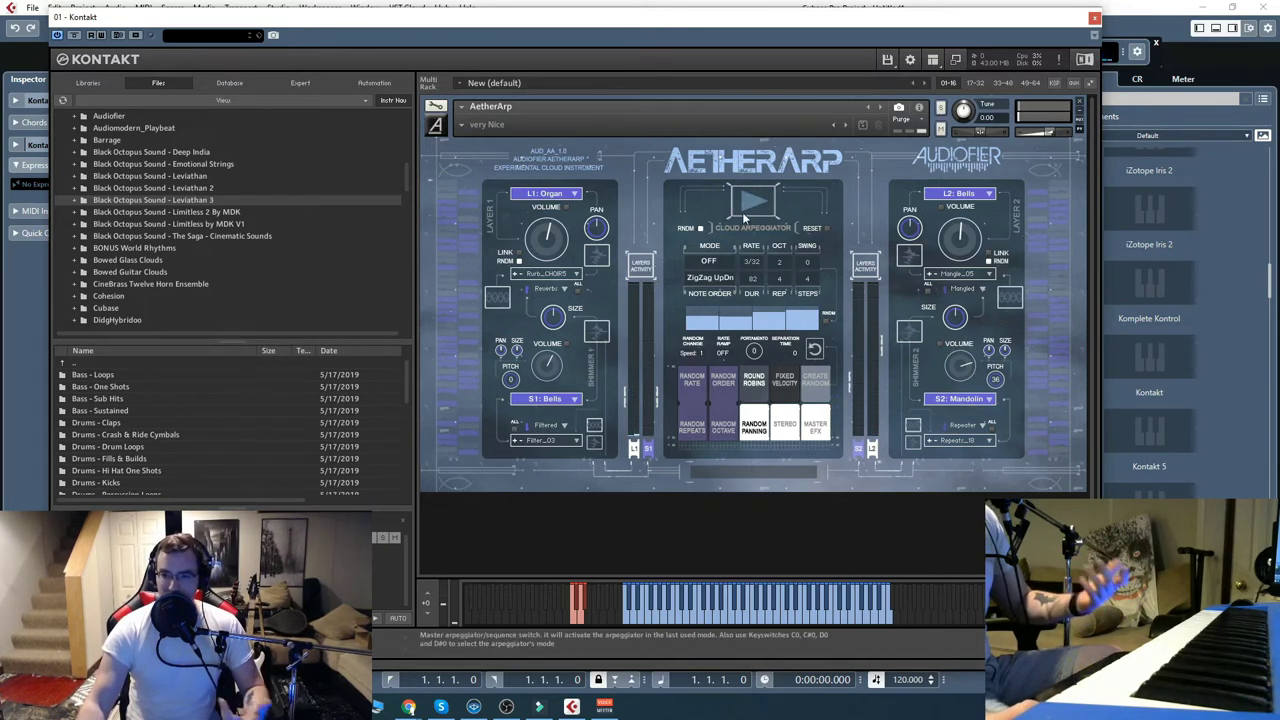
click(752, 201)
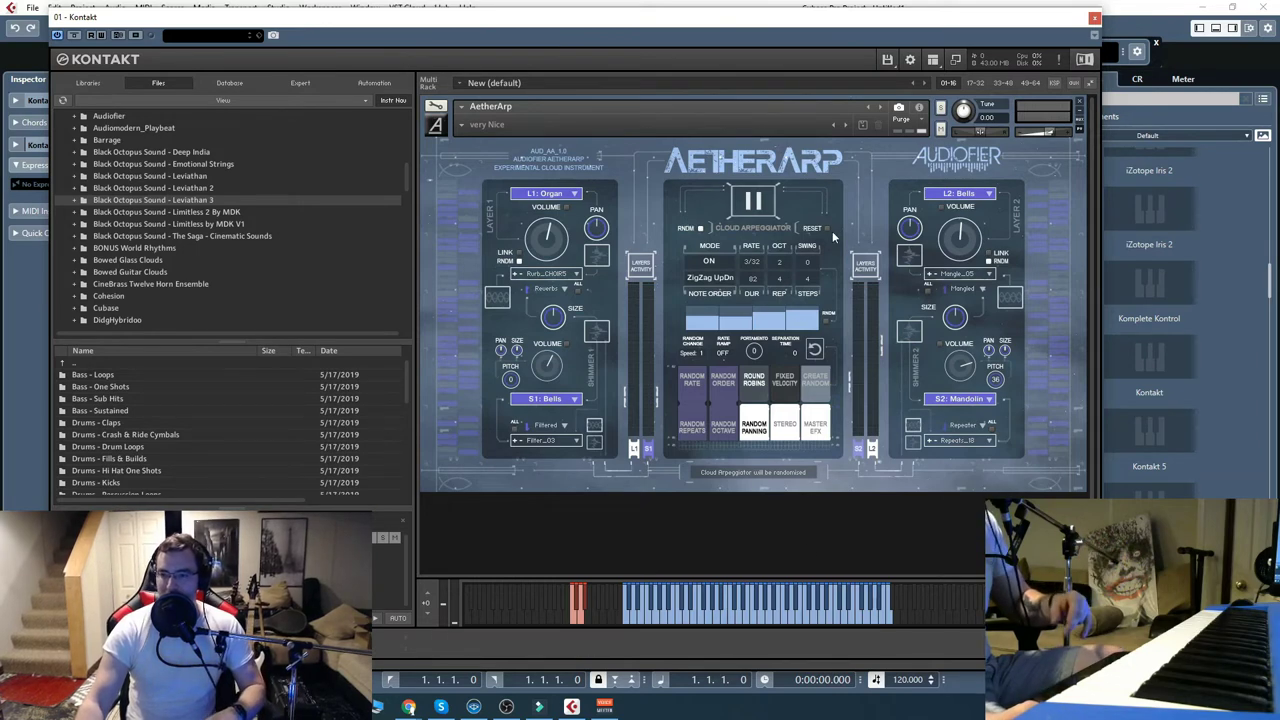
click(718, 277)
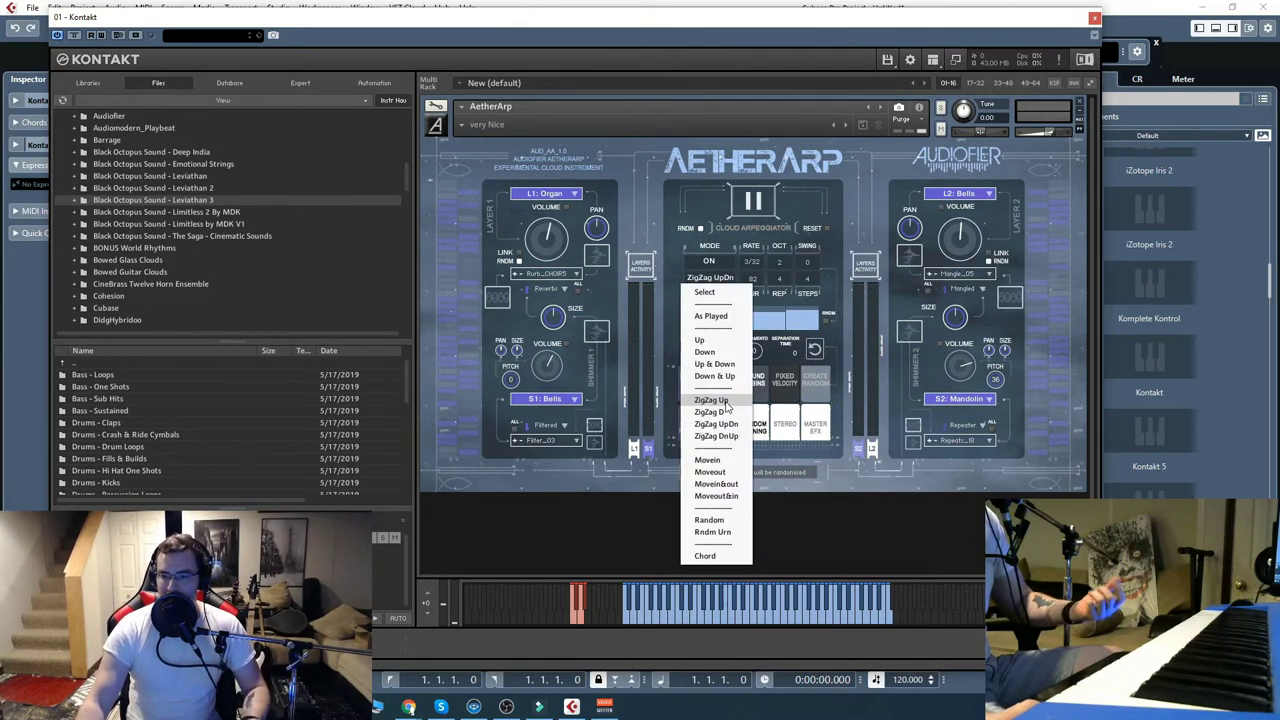
Choose Random as AetherArp's arpeggiator note order
click(712, 520)
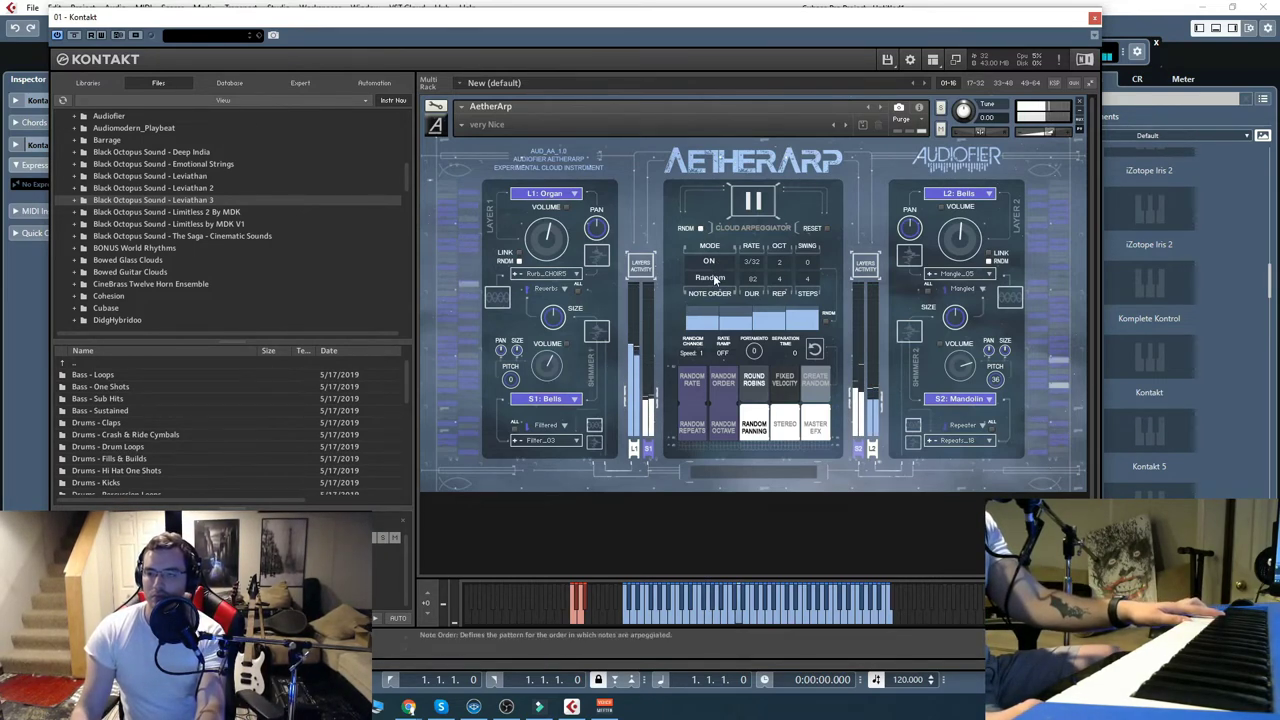
Set the arpeggiator to HOLD mode and try Ronroco on Layer 2 and Synth 3 on Layer 1
click(709, 262)
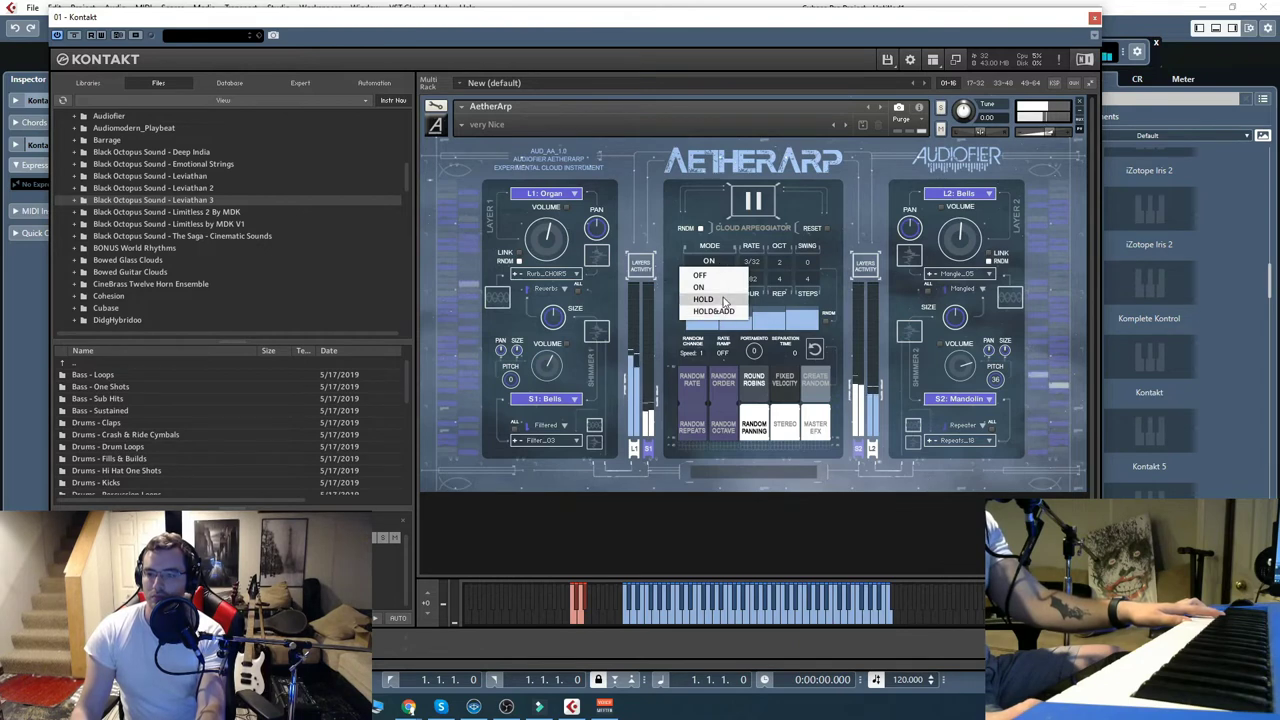
click(724, 299)
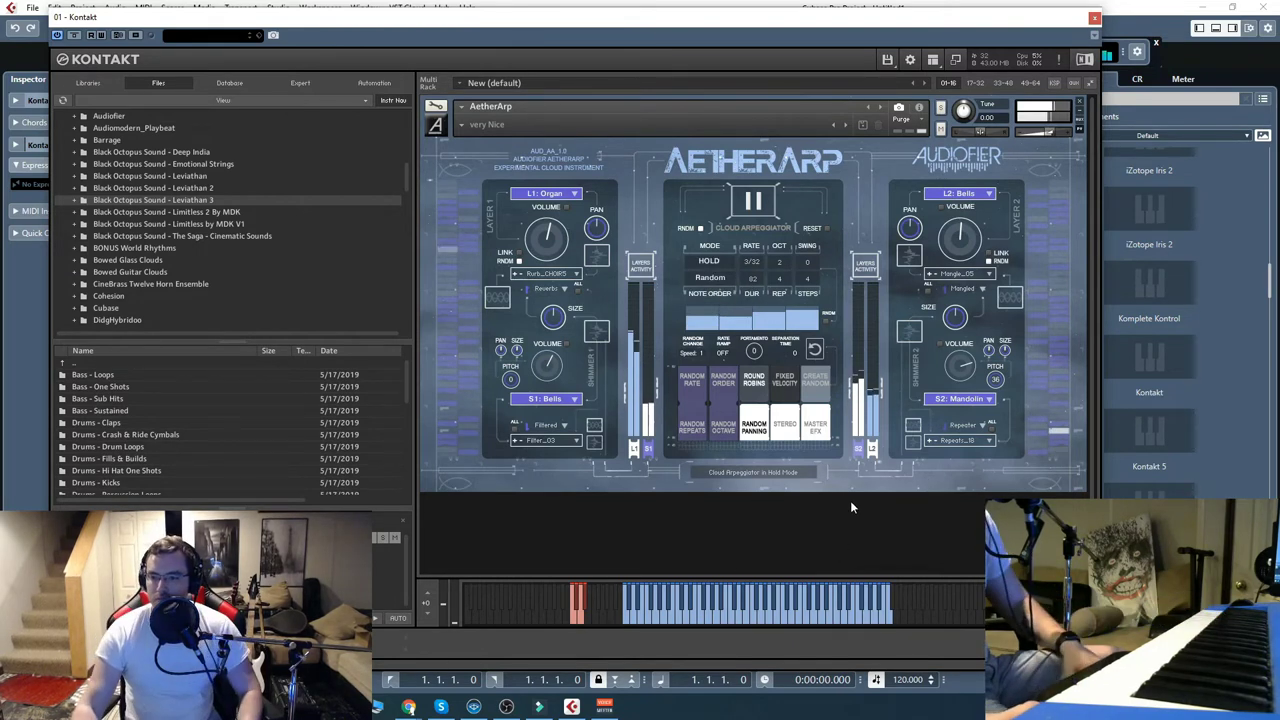
click(958, 193)
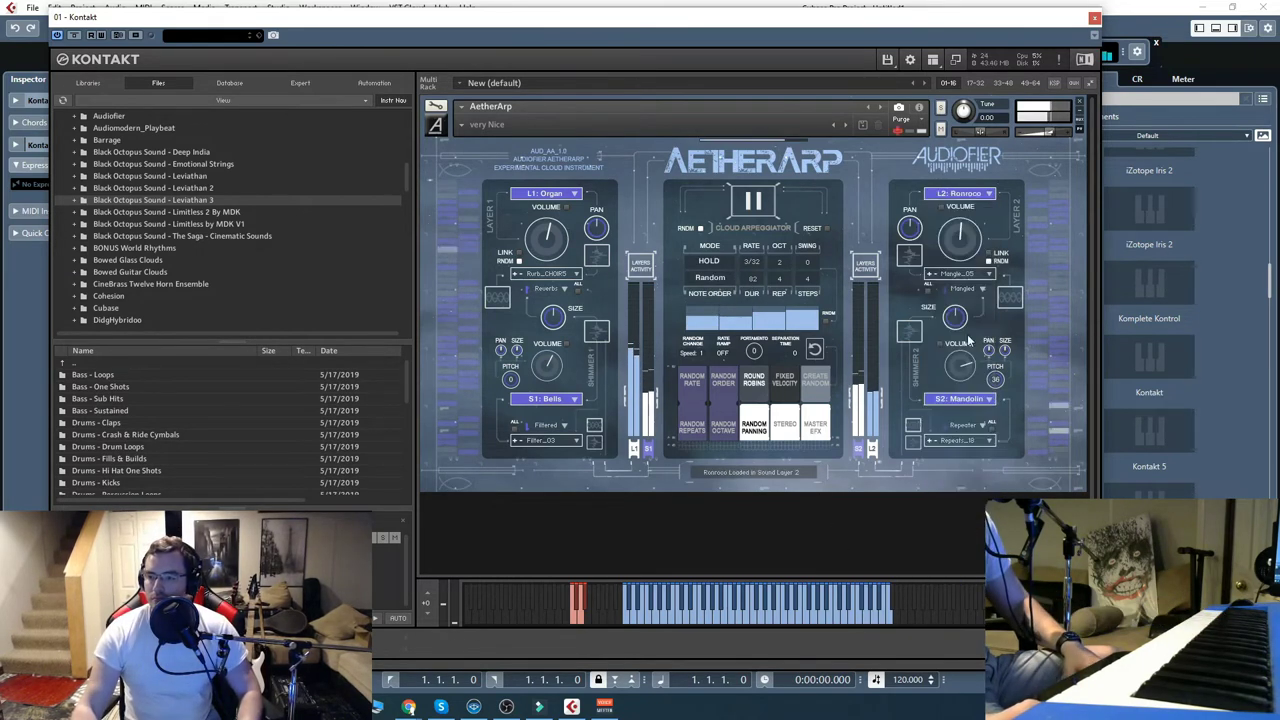
click(545, 193)
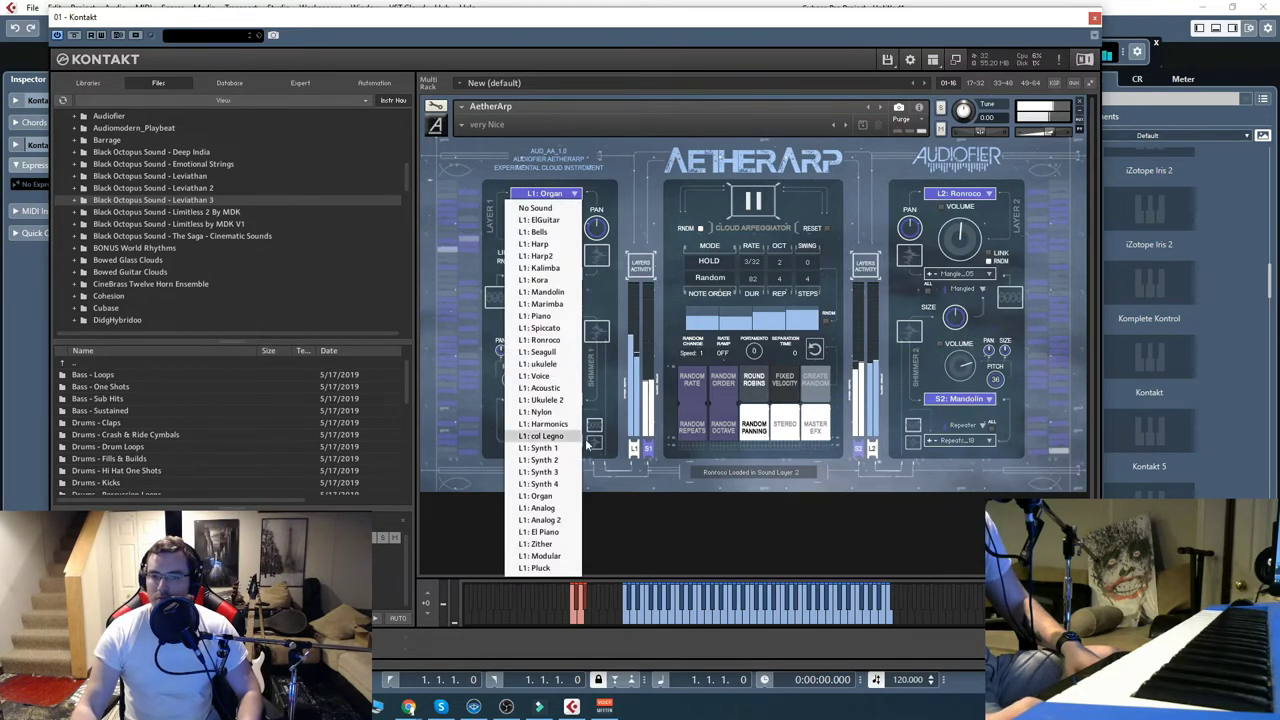
click(545, 473)
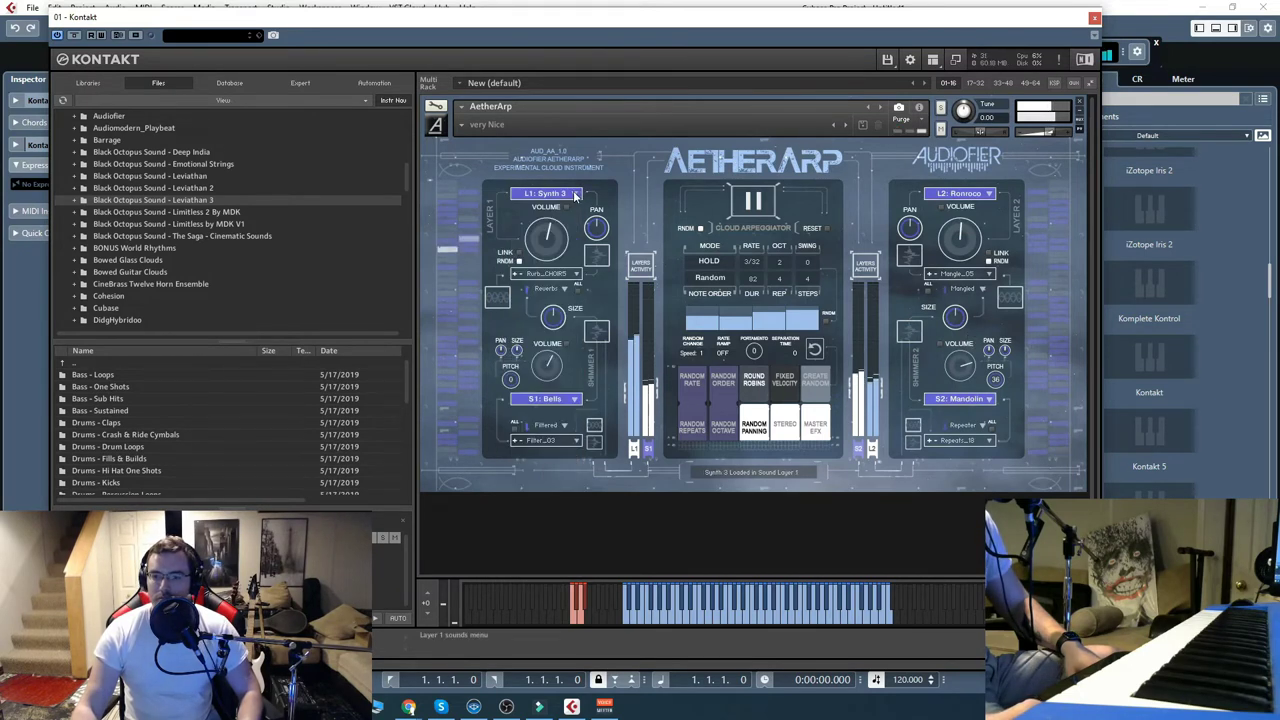
Try Zither on Shimmer 1 and Harp on Shimmer 2, and give Shimmer 1 Filter_03
click(570, 400)
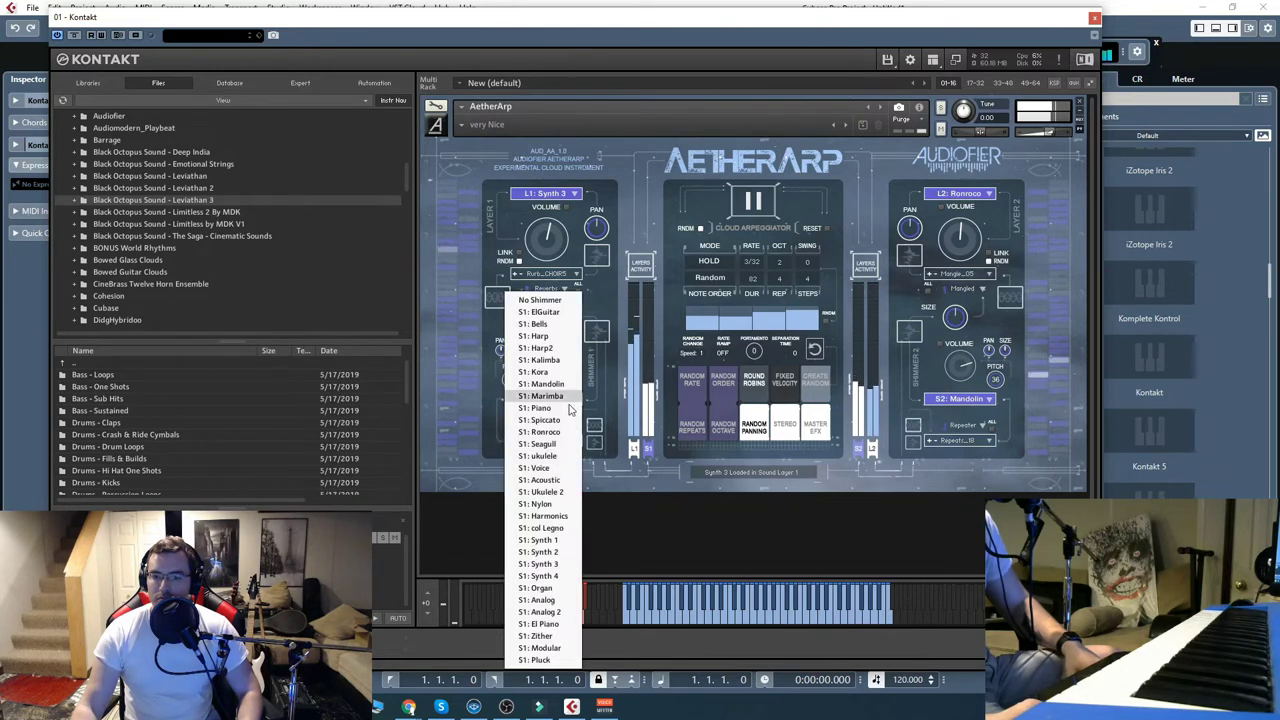
click(548, 658)
click(958, 399)
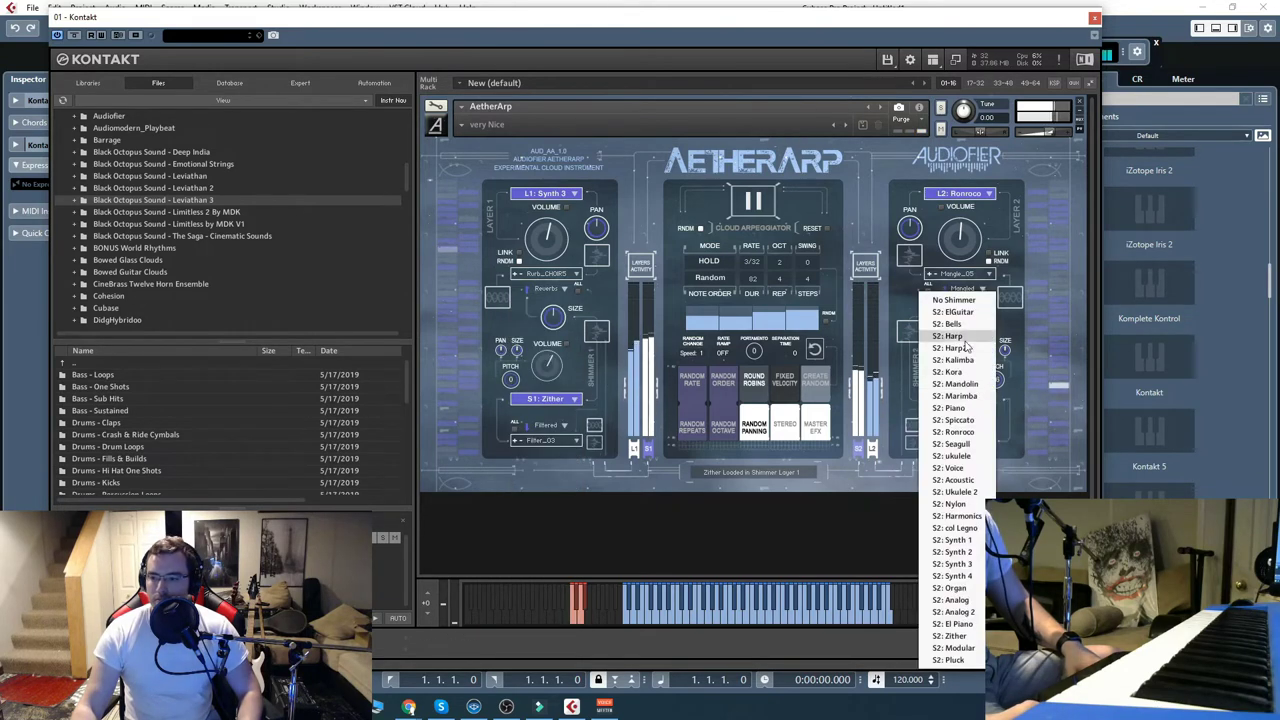
click(957, 384)
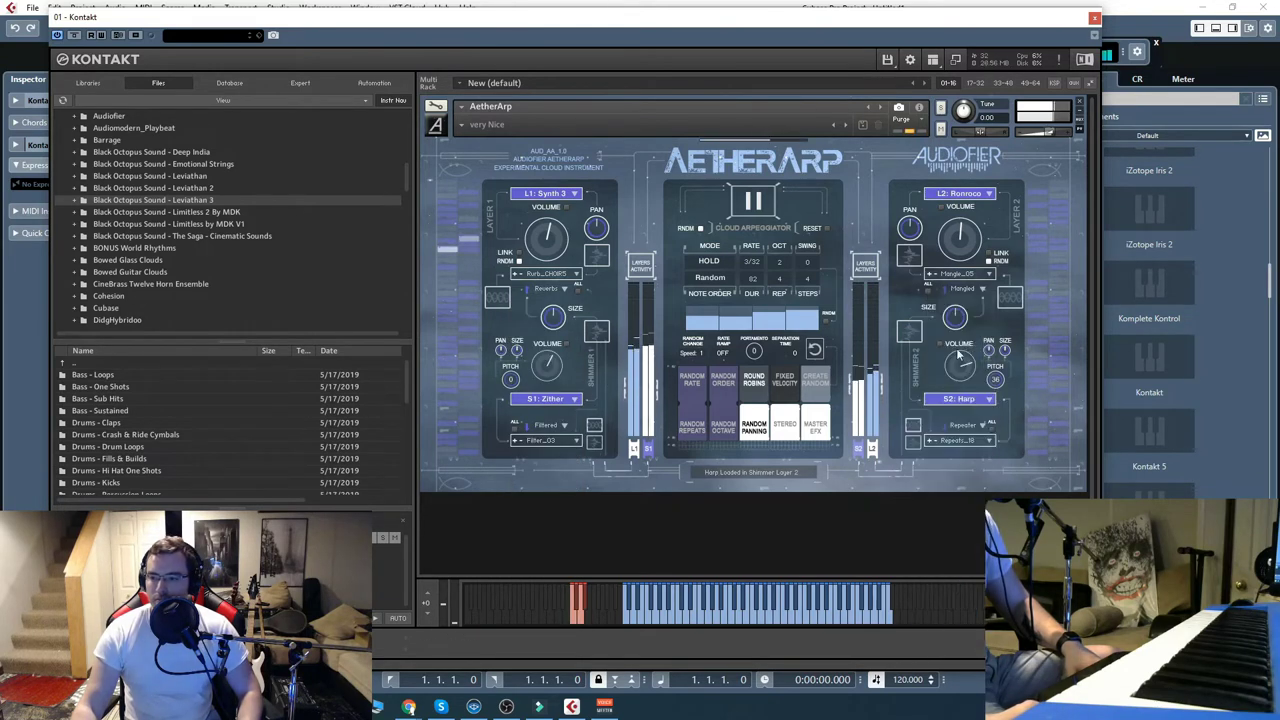
click(555, 441)
click(556, 477)
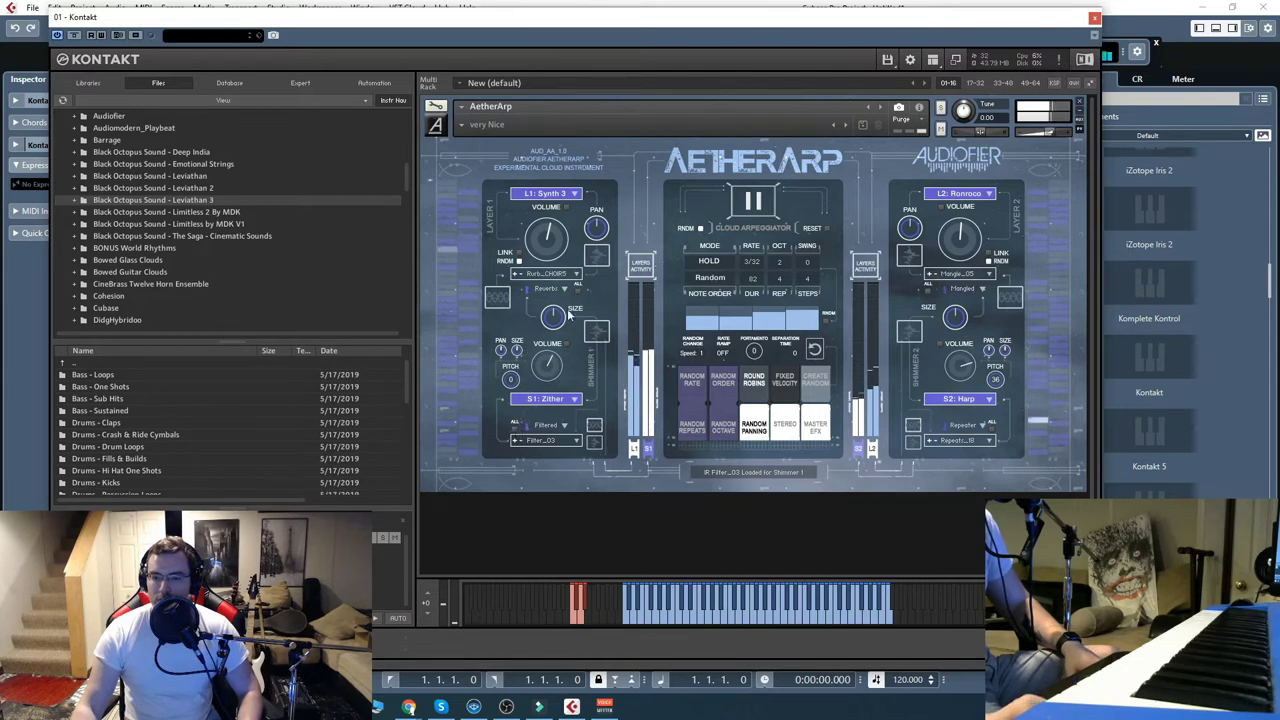
Load Harmonics and Marimba layers with El Piano and ukulele shimmers, and switch the arpeggiator off
click(545, 193)
click(543, 427)
click(958, 193)
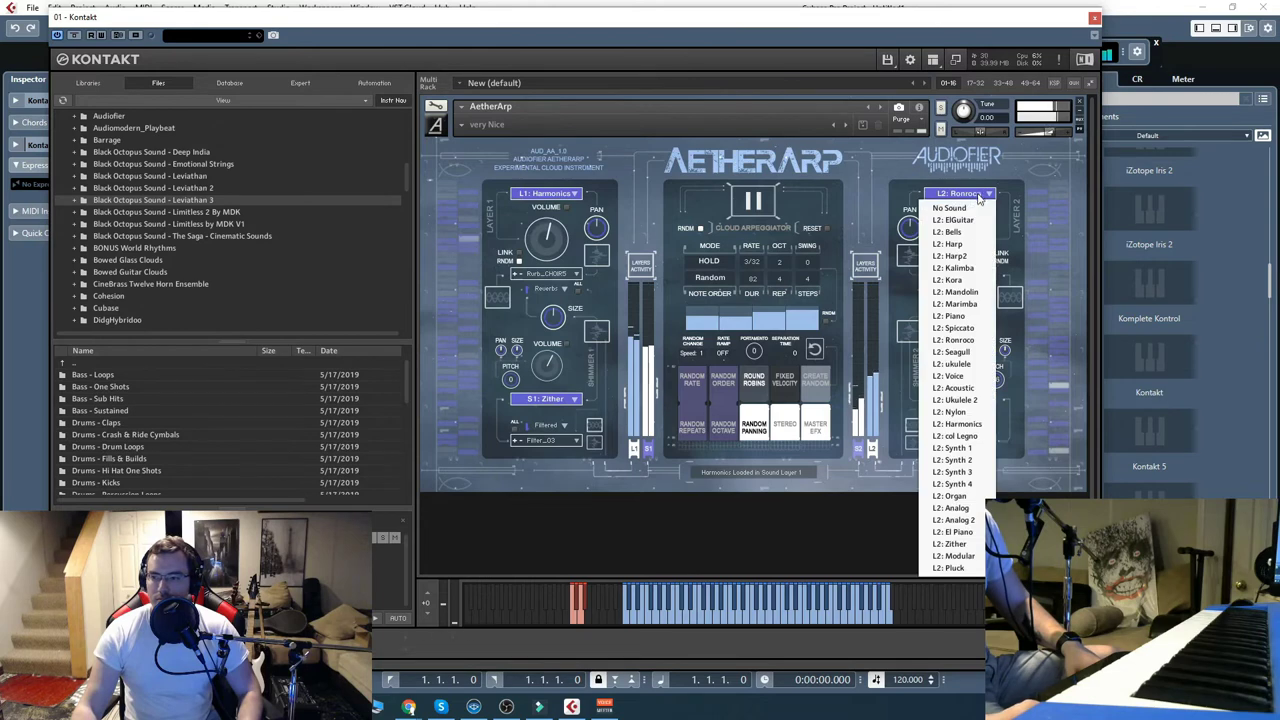
click(955, 304)
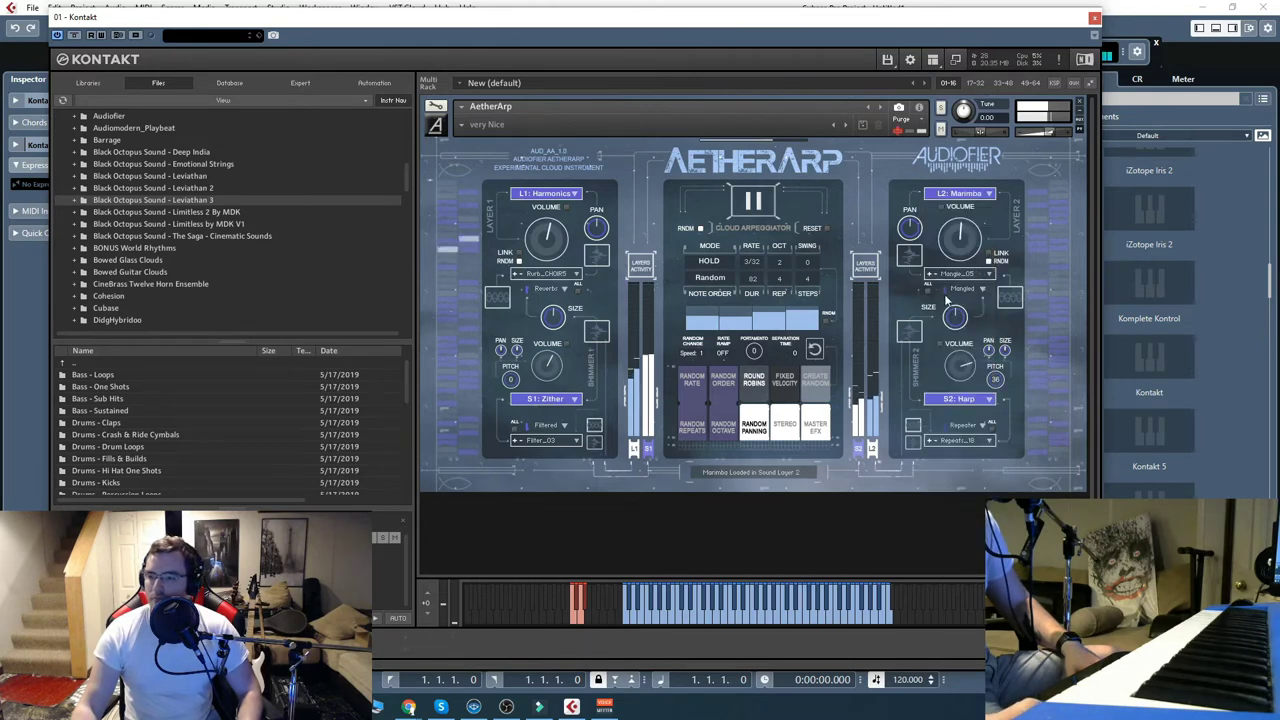
click(960, 288)
click(952, 624)
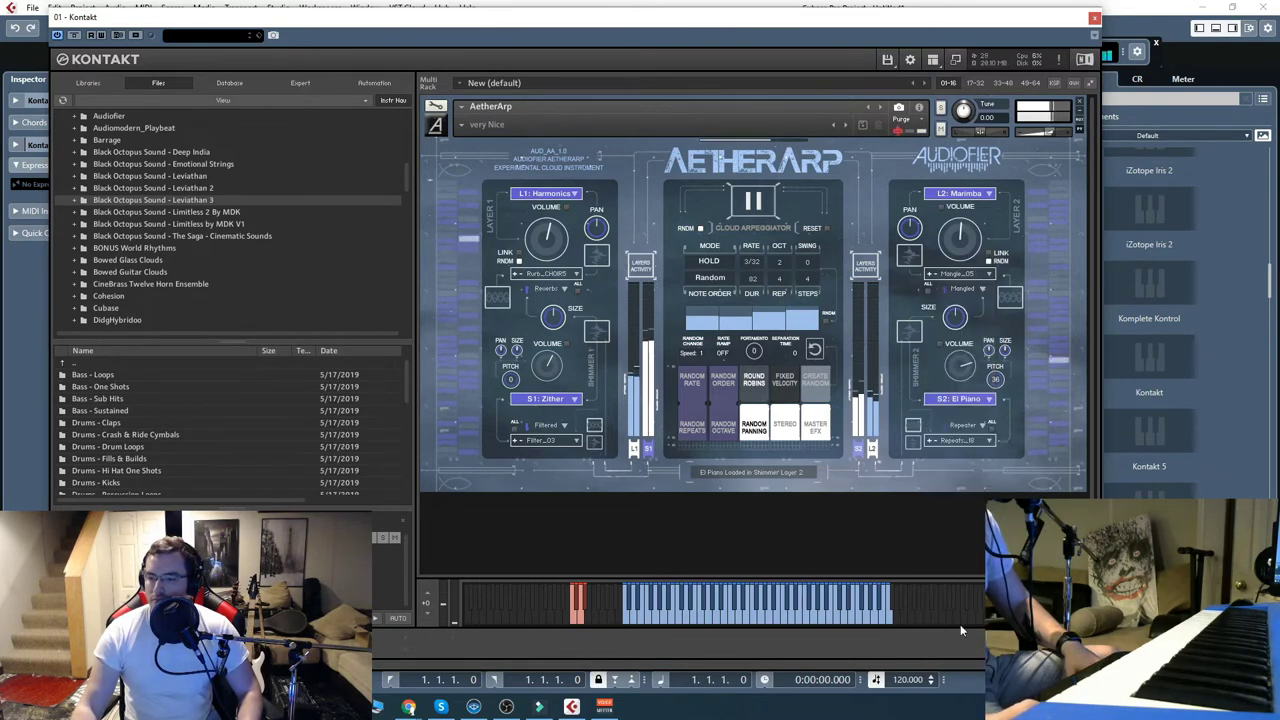
click(548, 398)
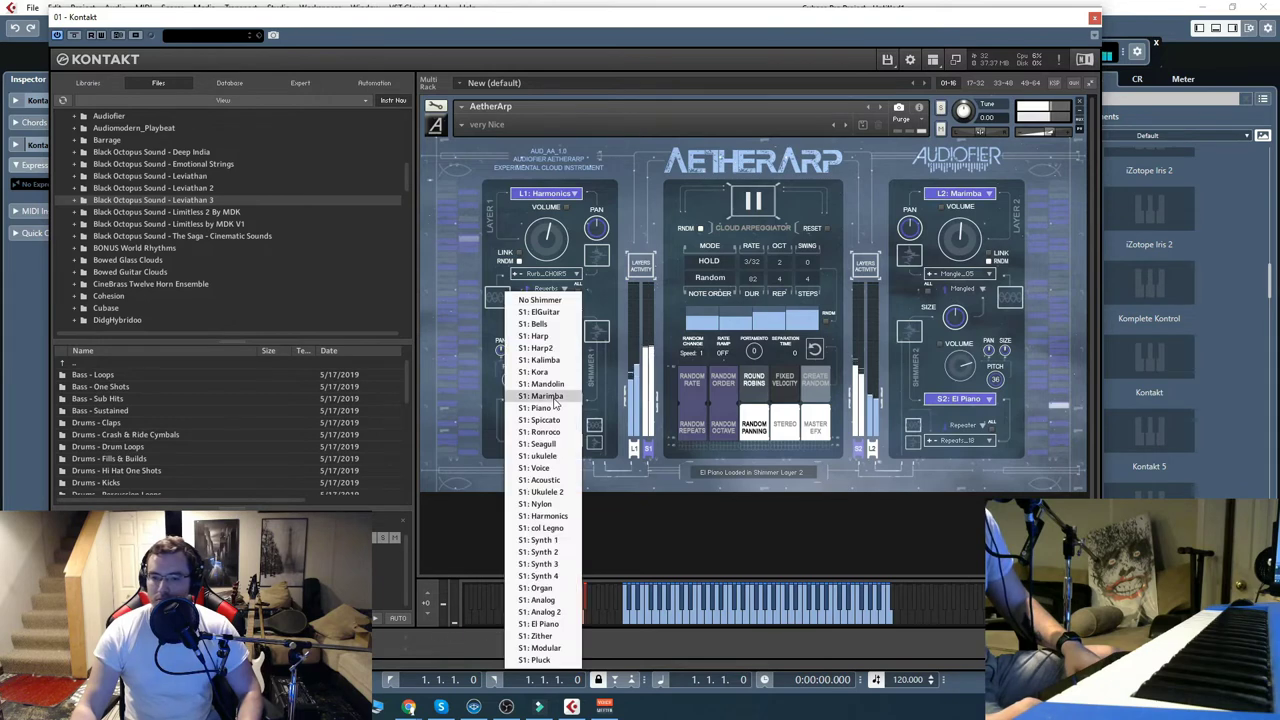
click(540, 456)
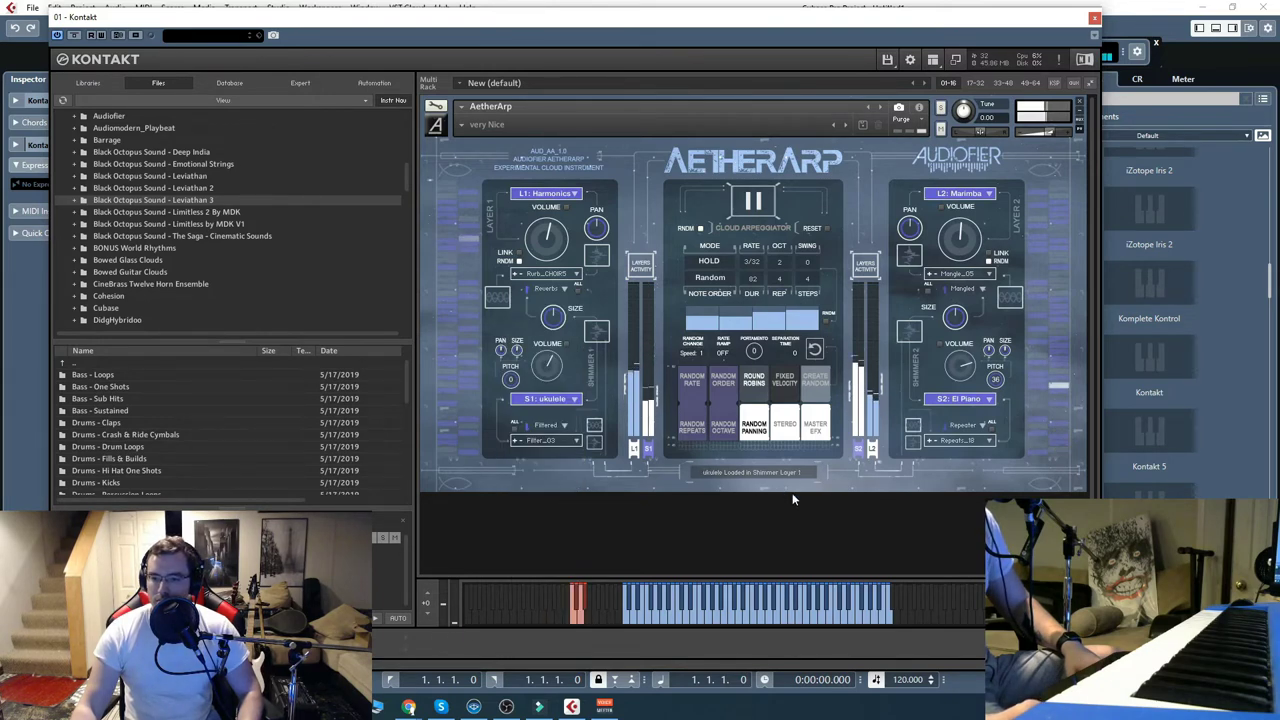
click(708, 261)
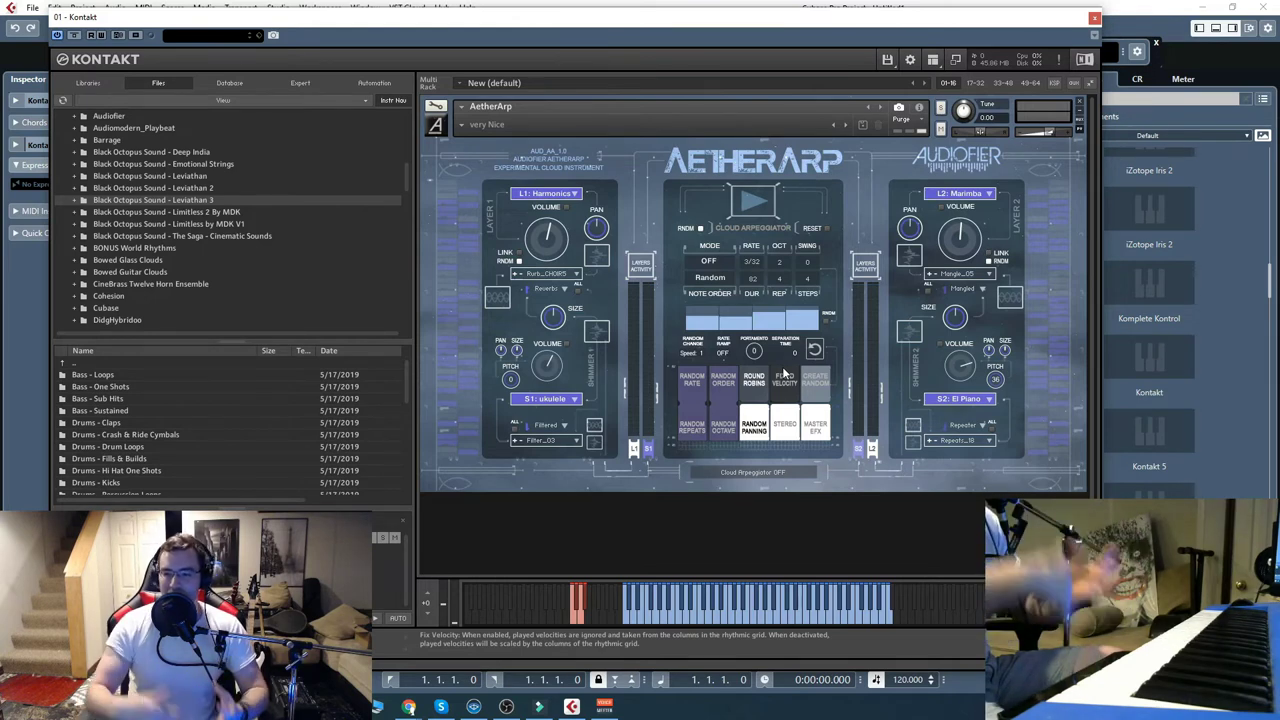
Remove AetherArp without saving, load VEEVUM from Quick-Load, and reopen Kontakt from the Cubase track
click(1078, 104)
click(648, 400)
click(688, 59)
click(705, 136)
click(707, 465)
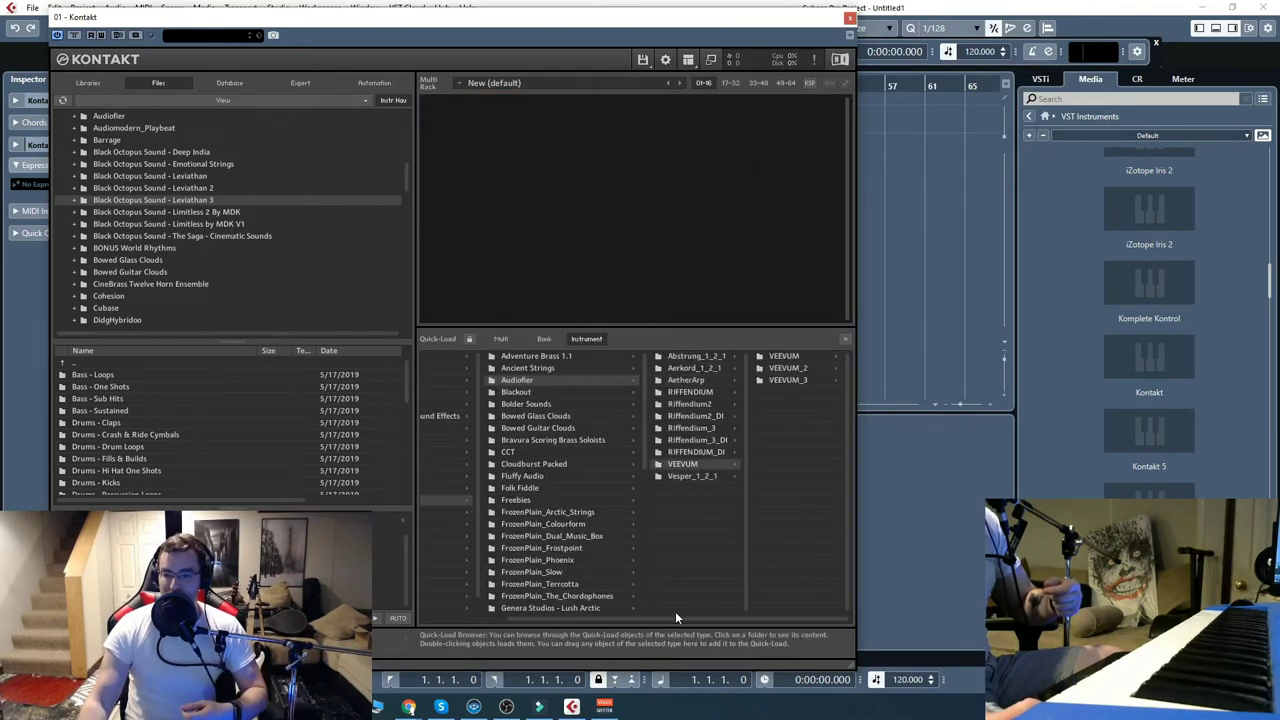
key(Escape)
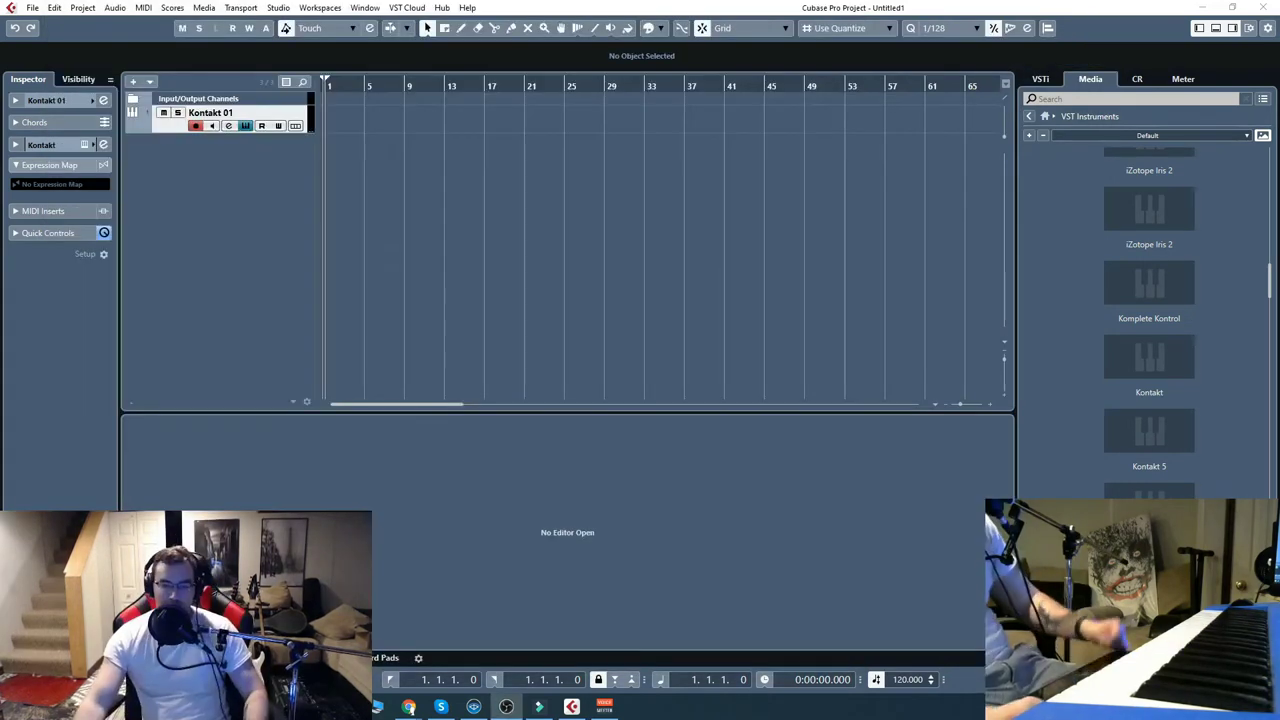
click(246, 126)
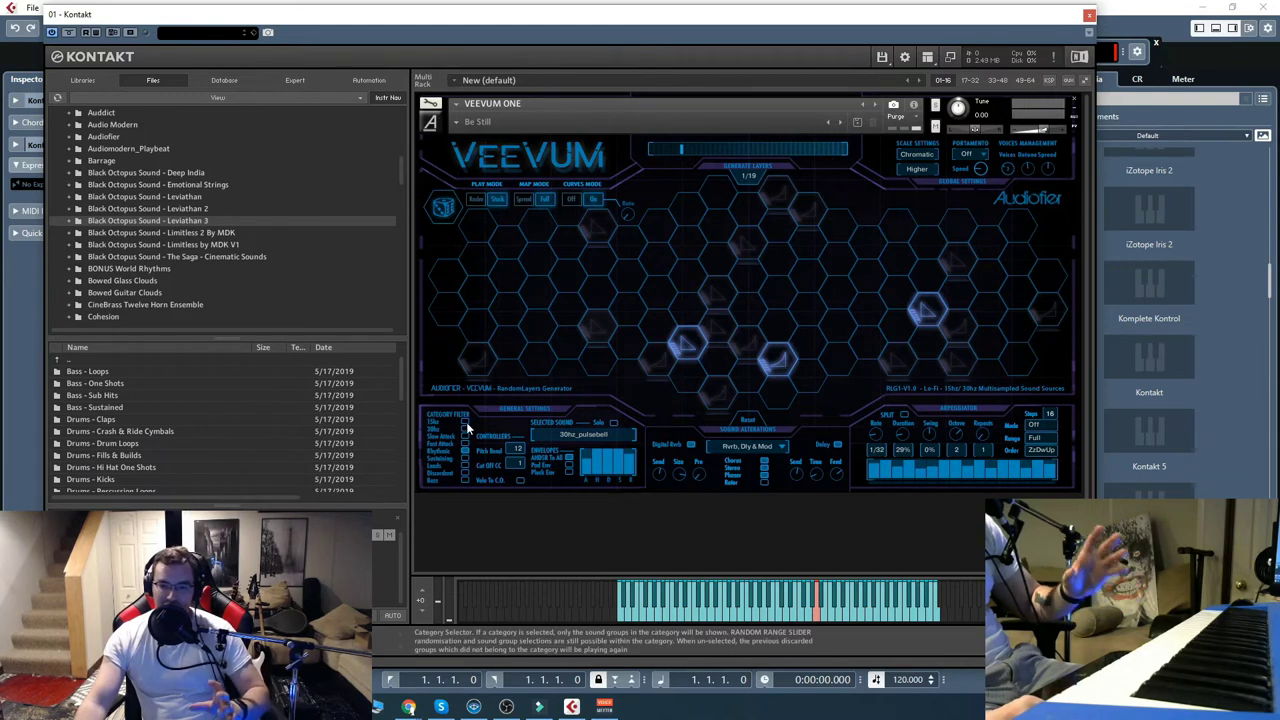
Filter the Veevum One layer grid to the 15hz and Dissonant sound categories
click(465, 423)
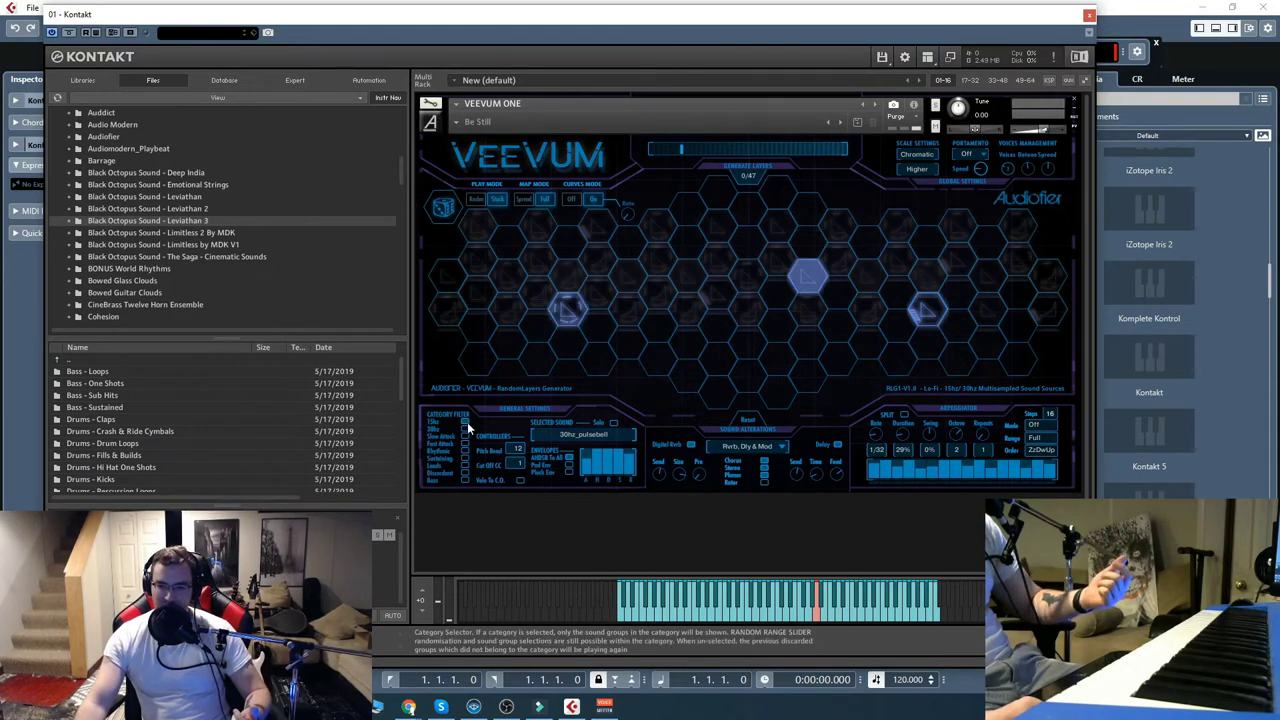
click(466, 429)
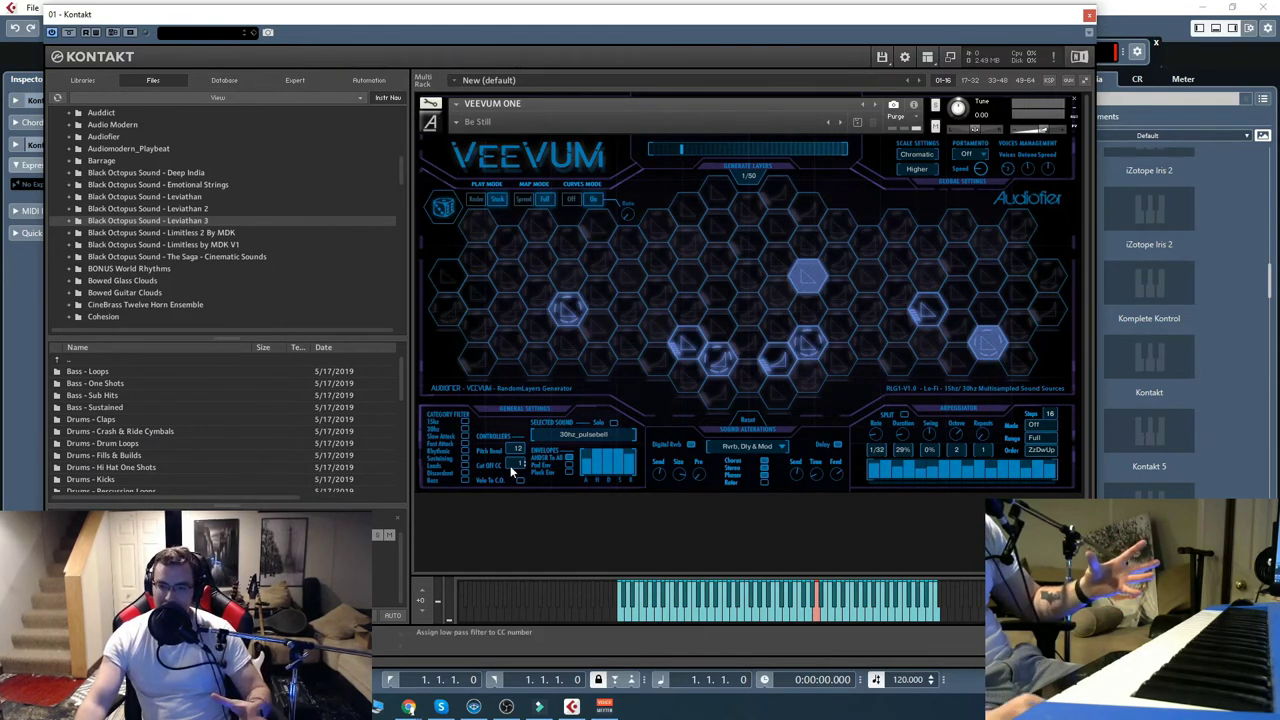
click(466, 480)
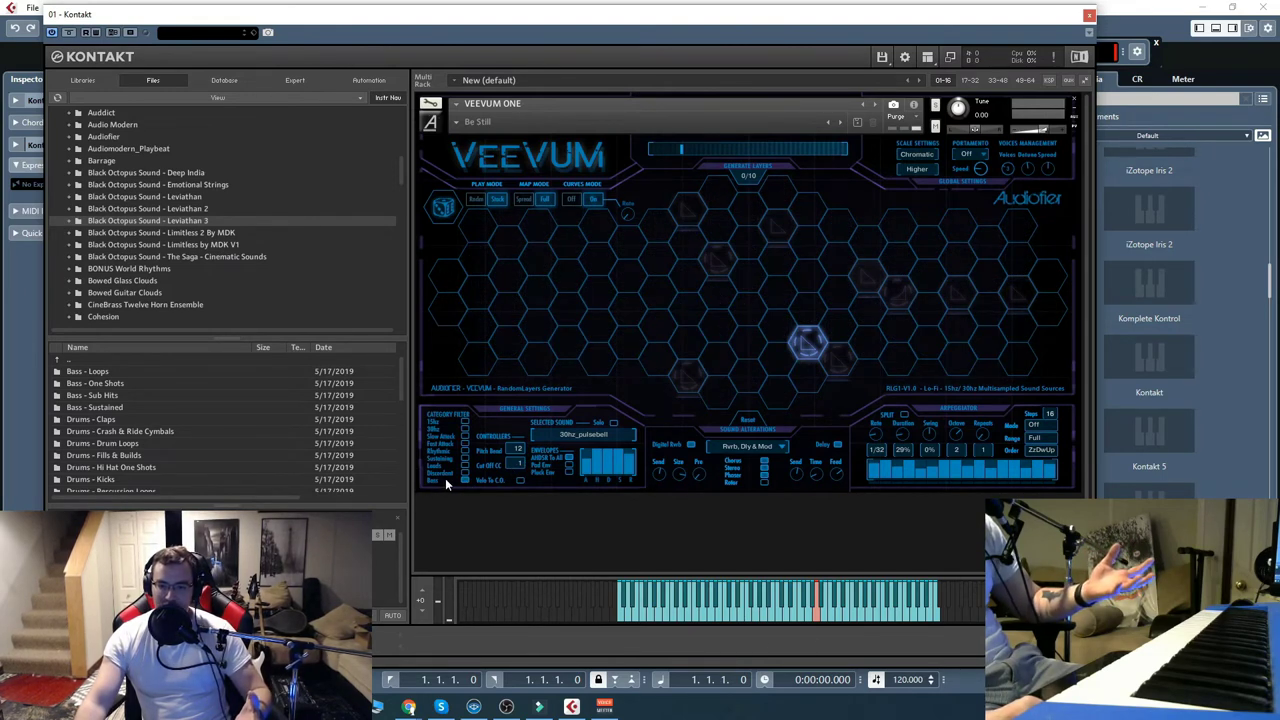
click(465, 472)
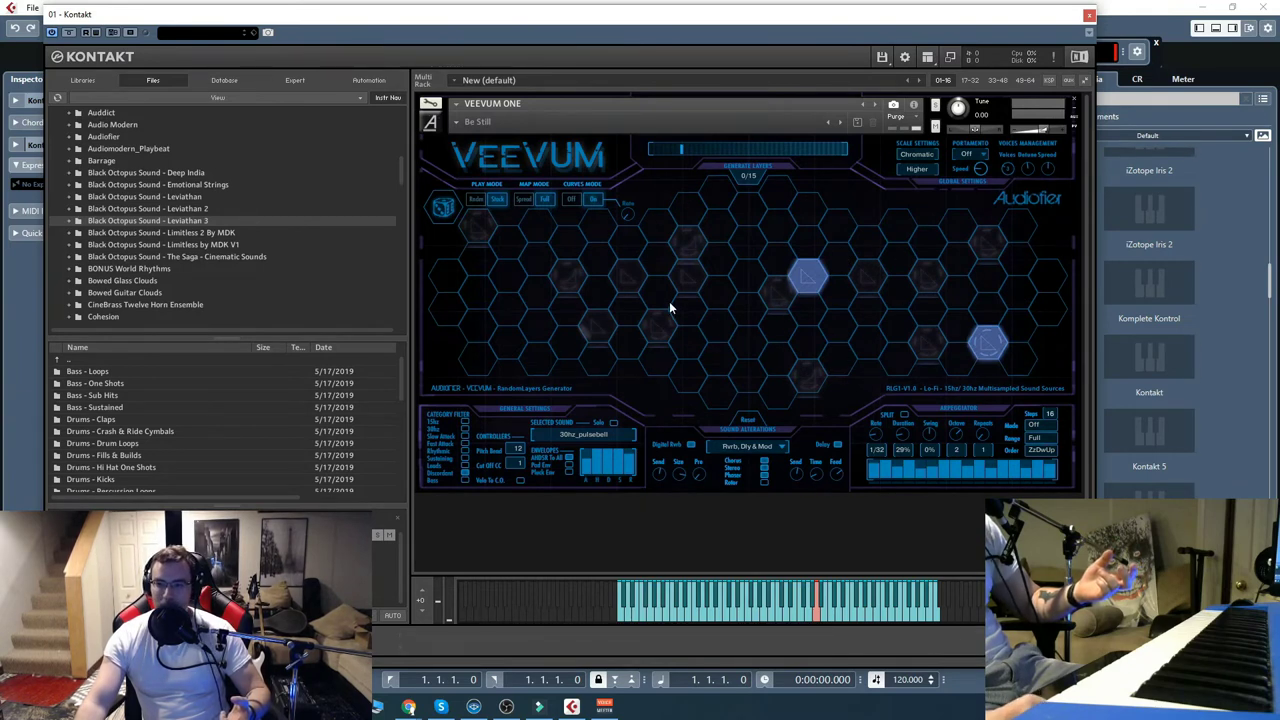
Toggle grid layers, adding 30hz_rubber, 30hz_glidebass and 15hz_bendy while switching others off
click(465, 472)
click(729, 263)
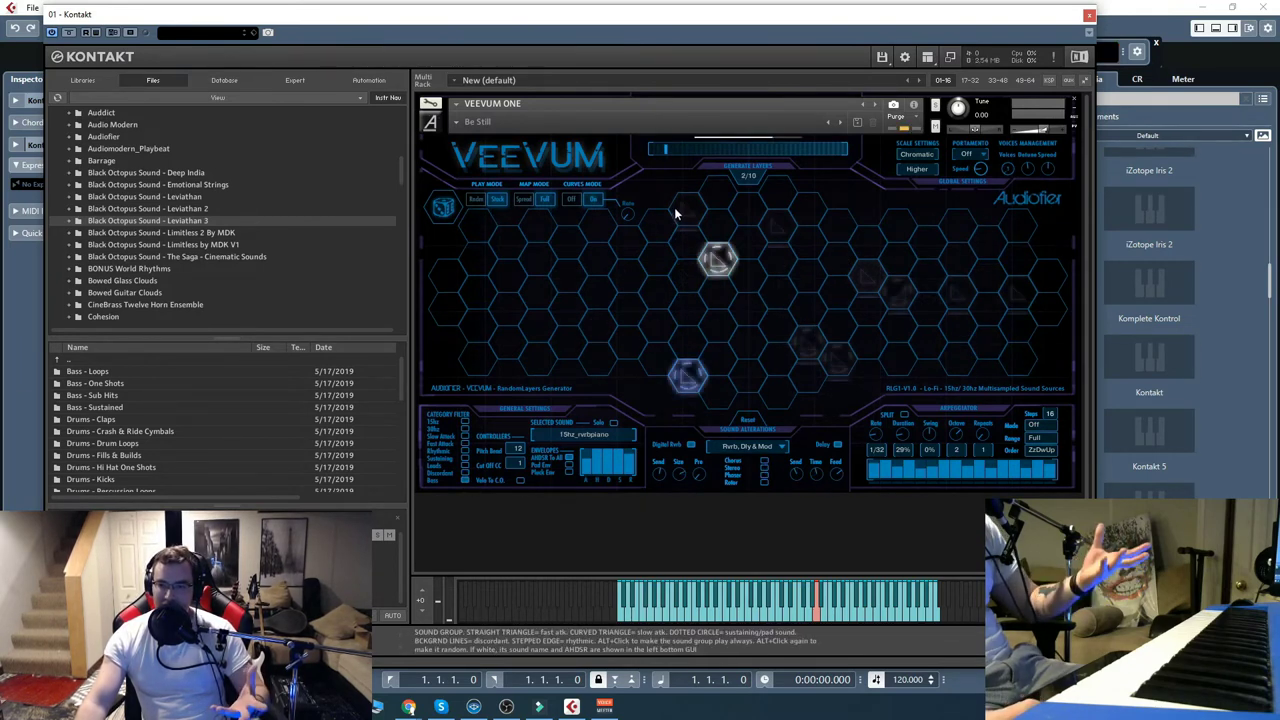
click(677, 206)
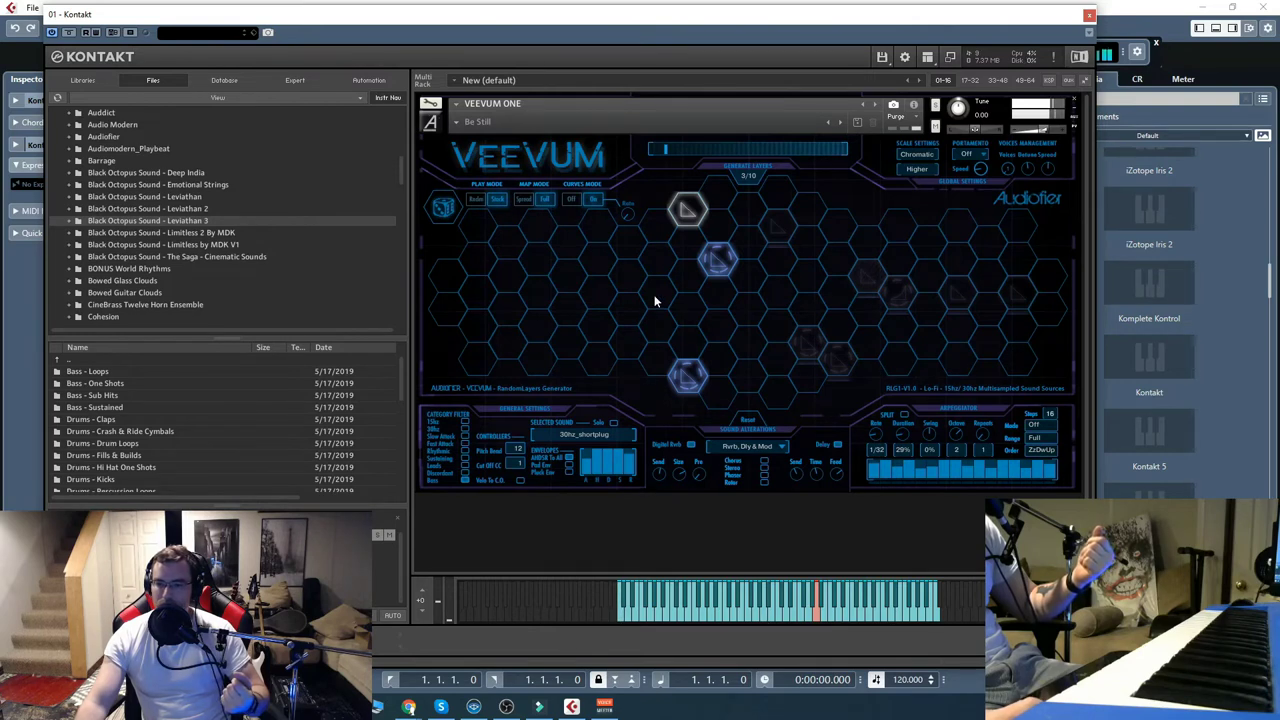
click(798, 348)
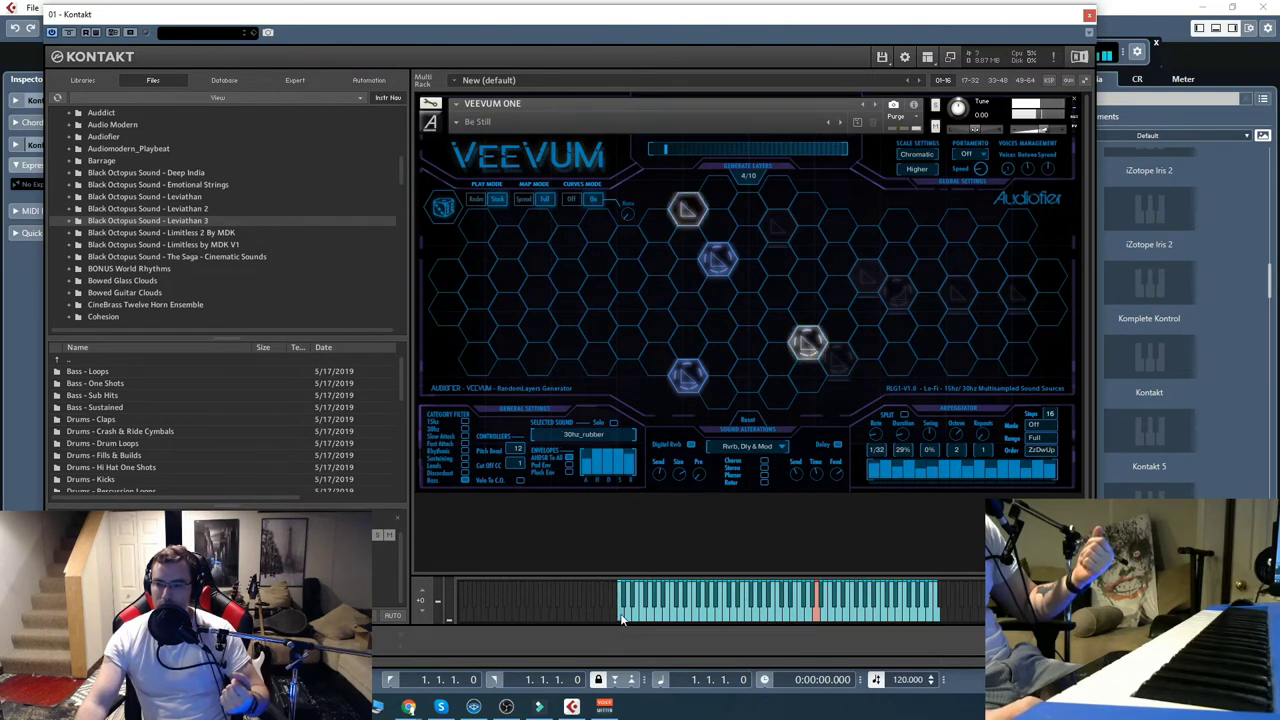
click(836, 358)
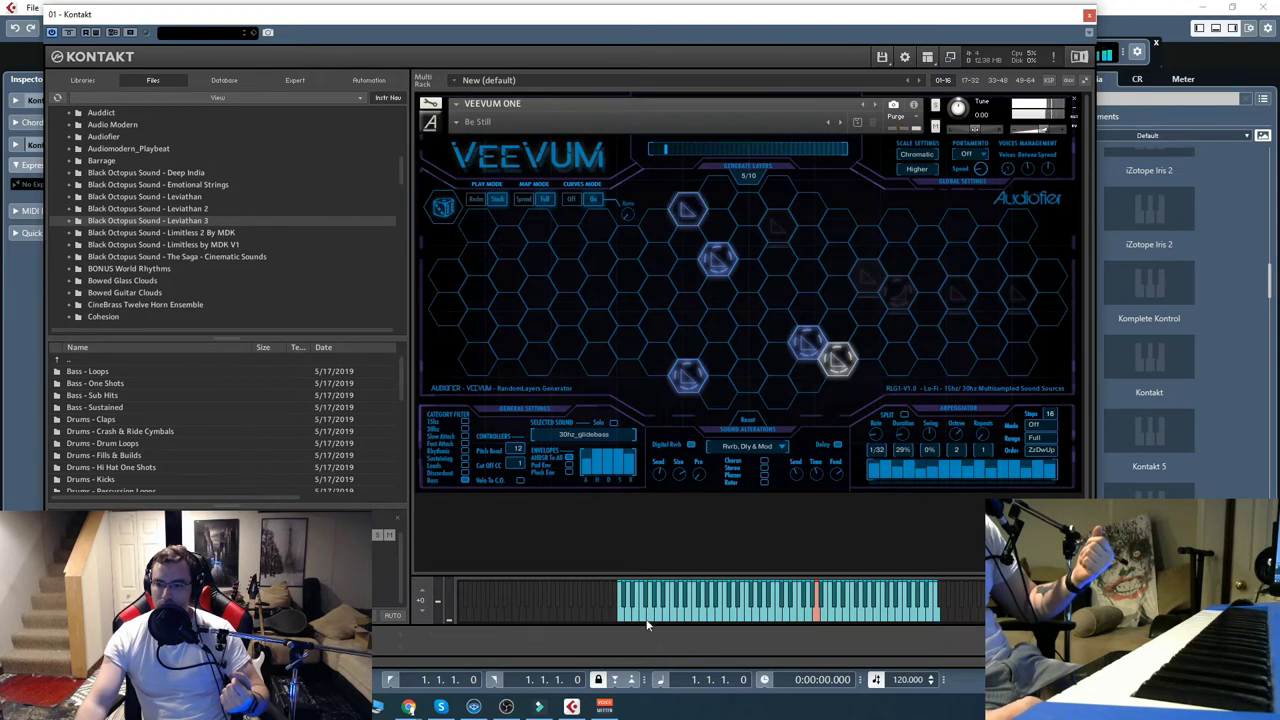
click(710, 245)
click(686, 210)
click(866, 280)
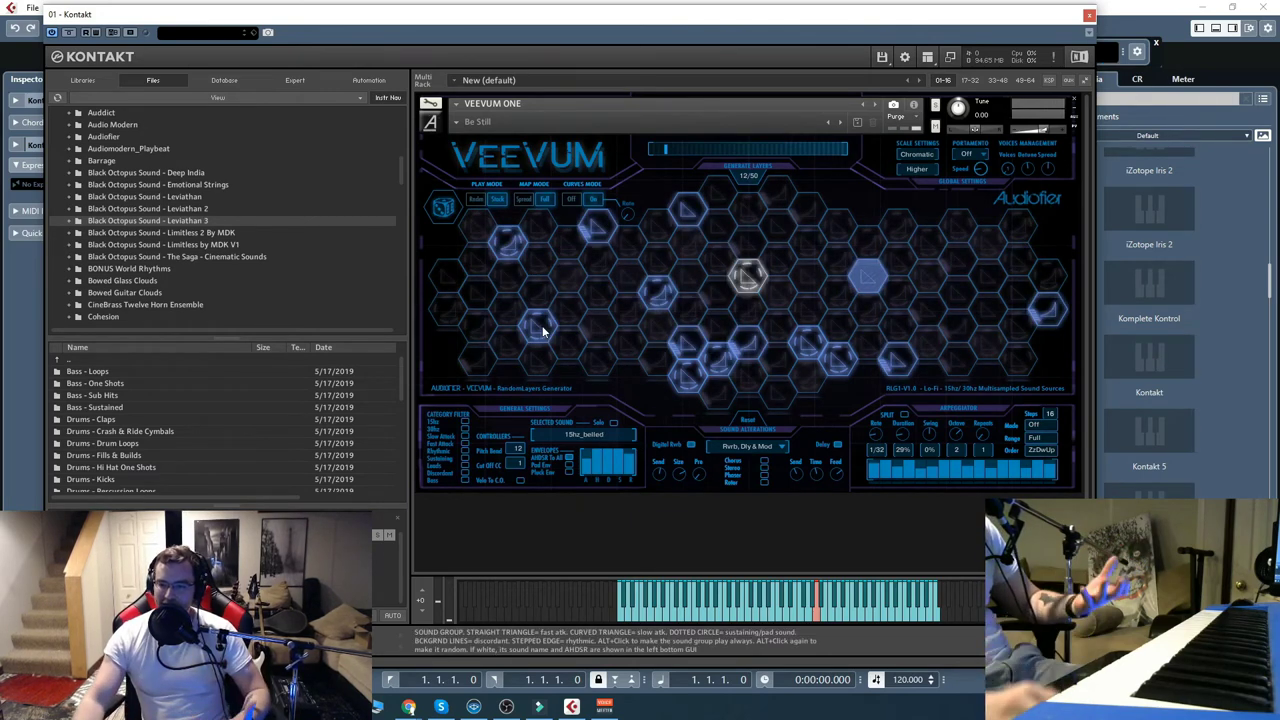
Randomise the active layers, then switch off nearly all of the lit hexagons
click(442, 209)
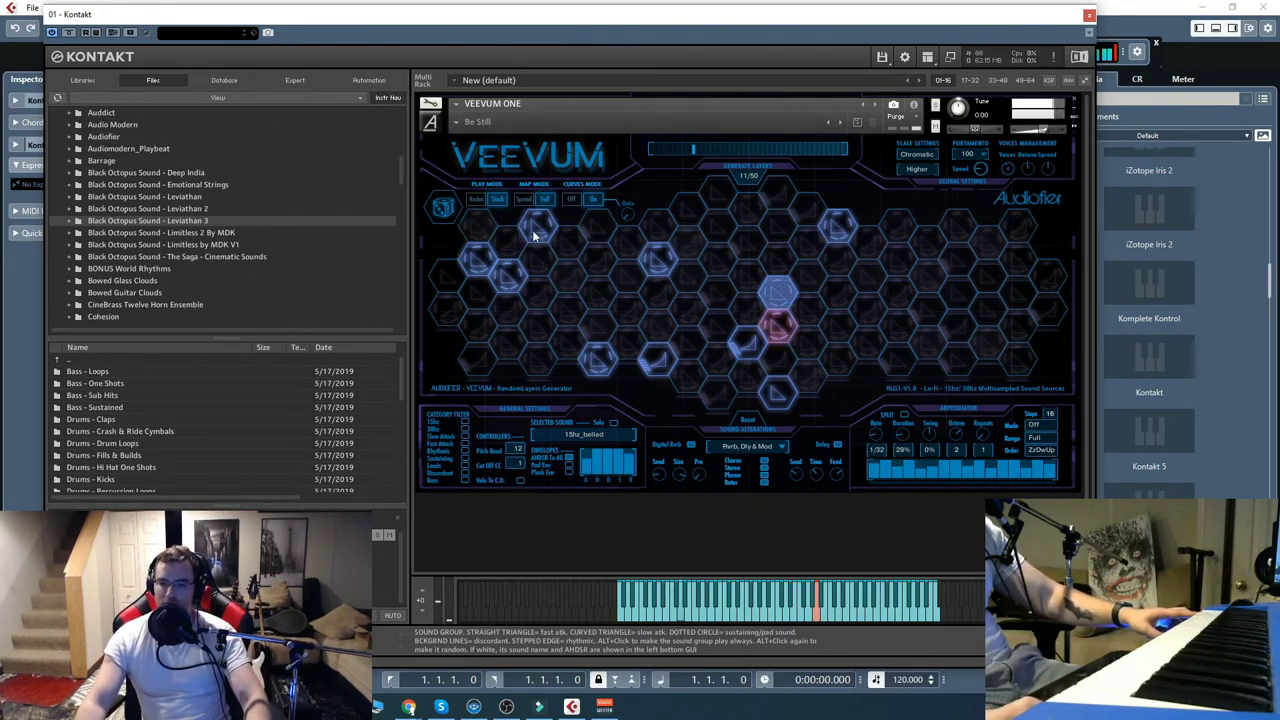
click(507, 278)
click(478, 259)
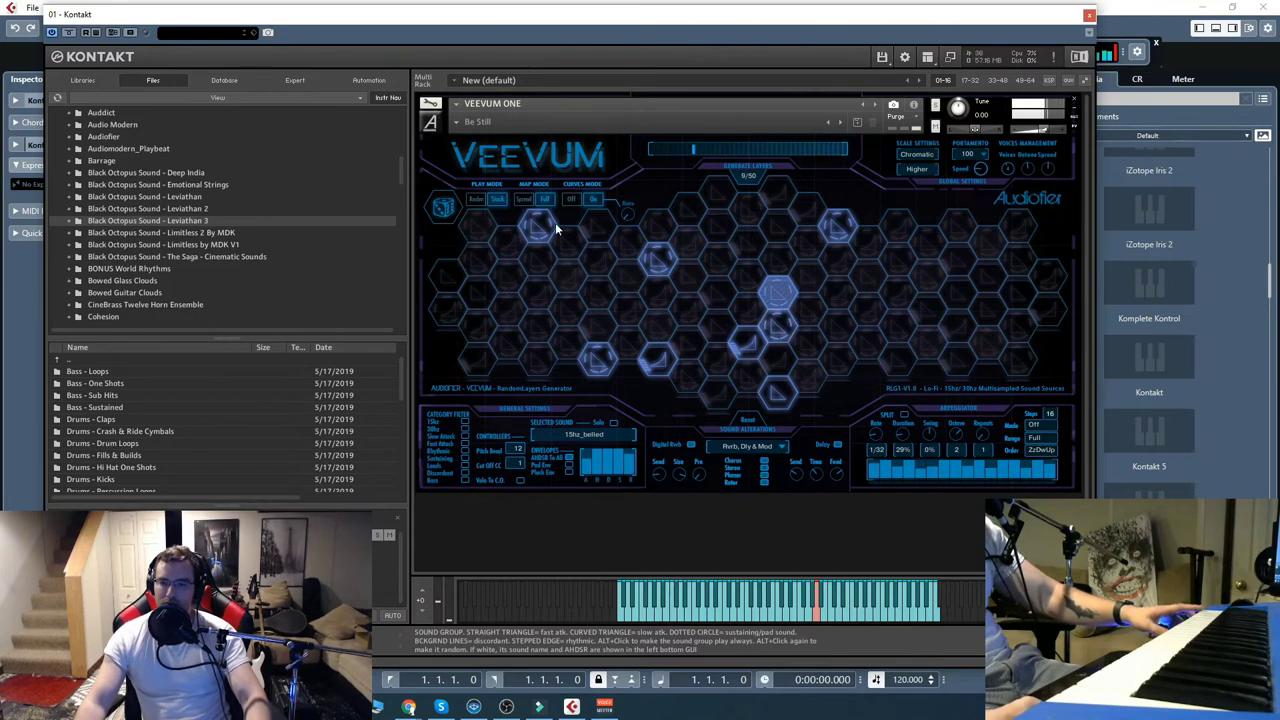
click(540, 228)
click(778, 297)
click(778, 329)
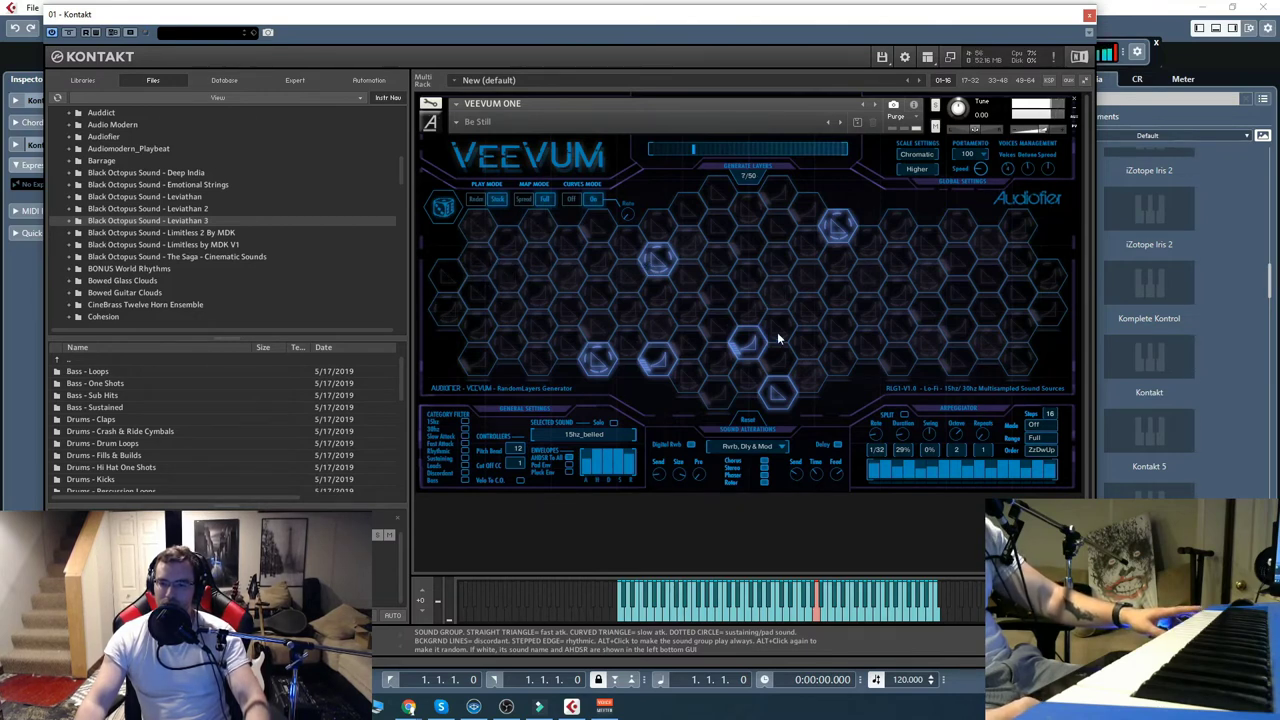
click(748, 343)
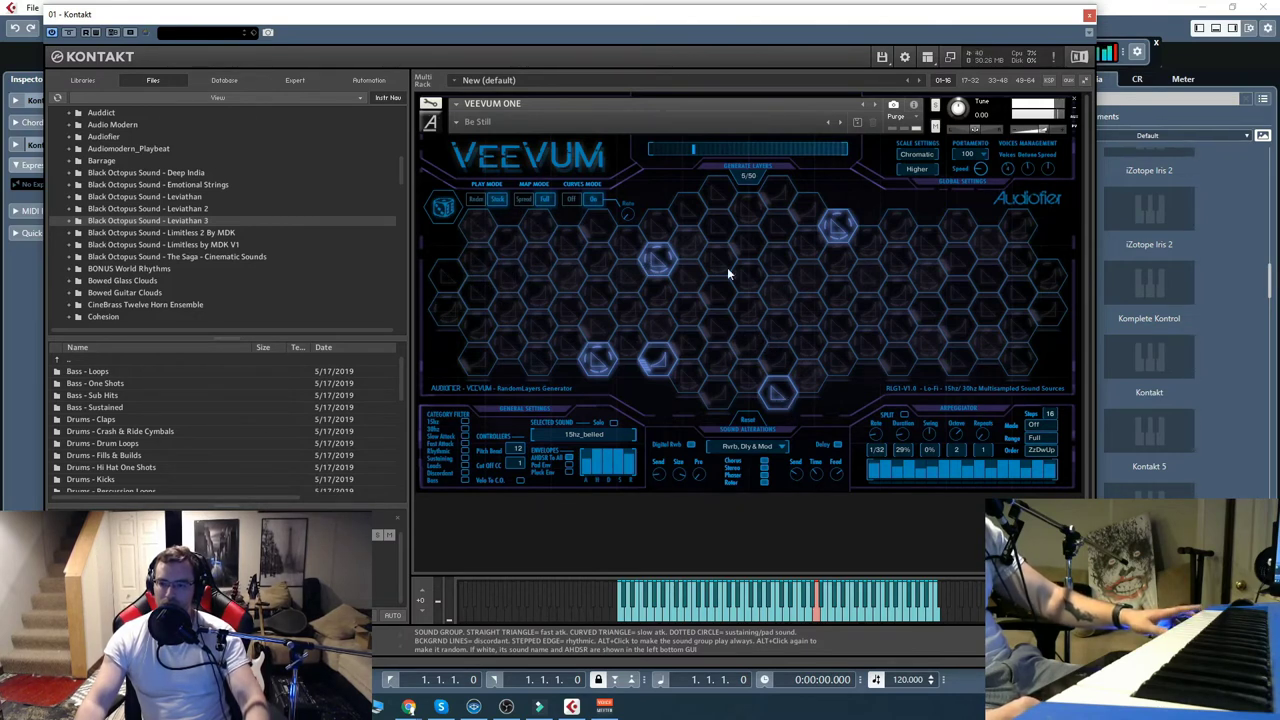
click(667, 267)
click(643, 372)
click(607, 366)
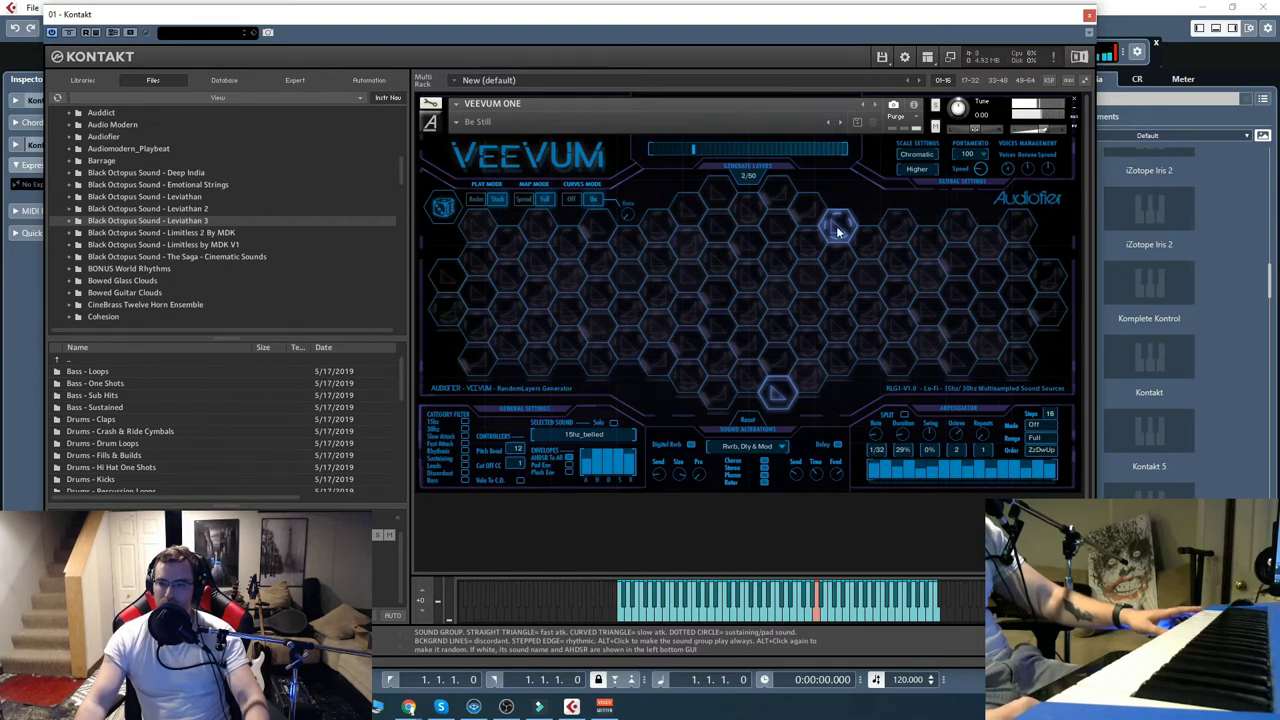
click(838, 229)
Add layers around the remaining active hex, ending at 4 of 50 with 30hz_garglelead
click(726, 400)
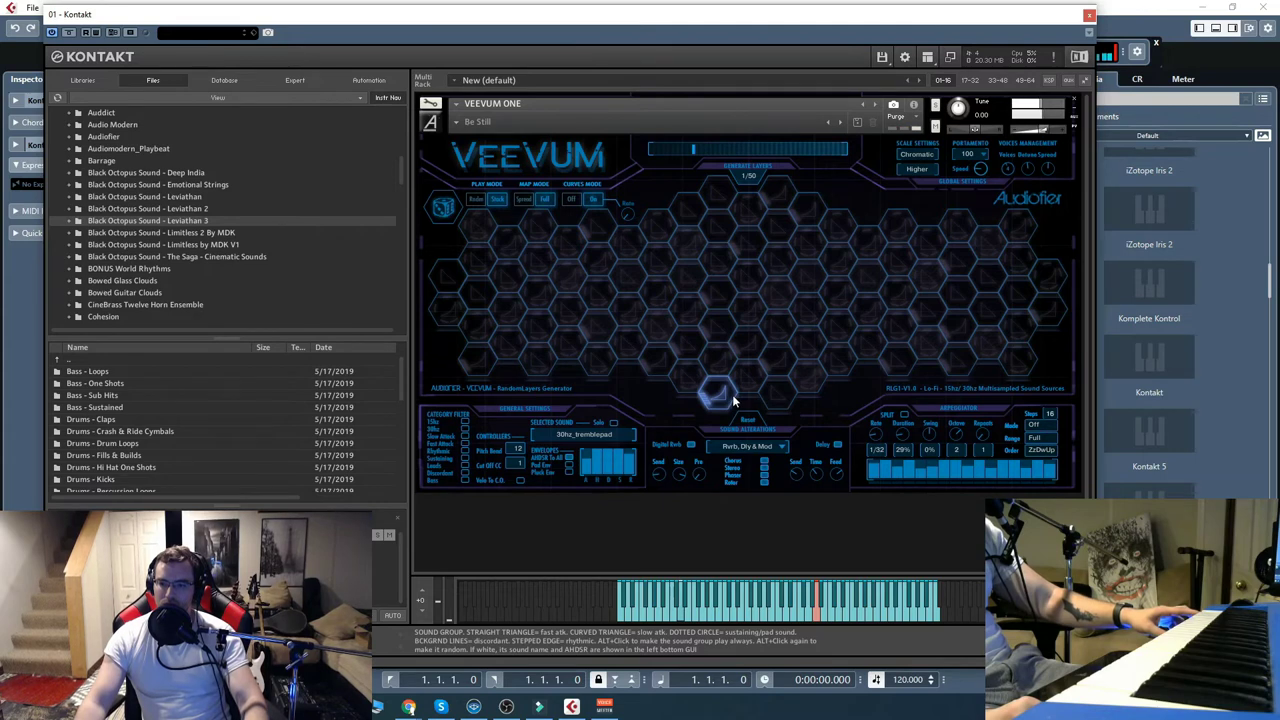
click(687, 379)
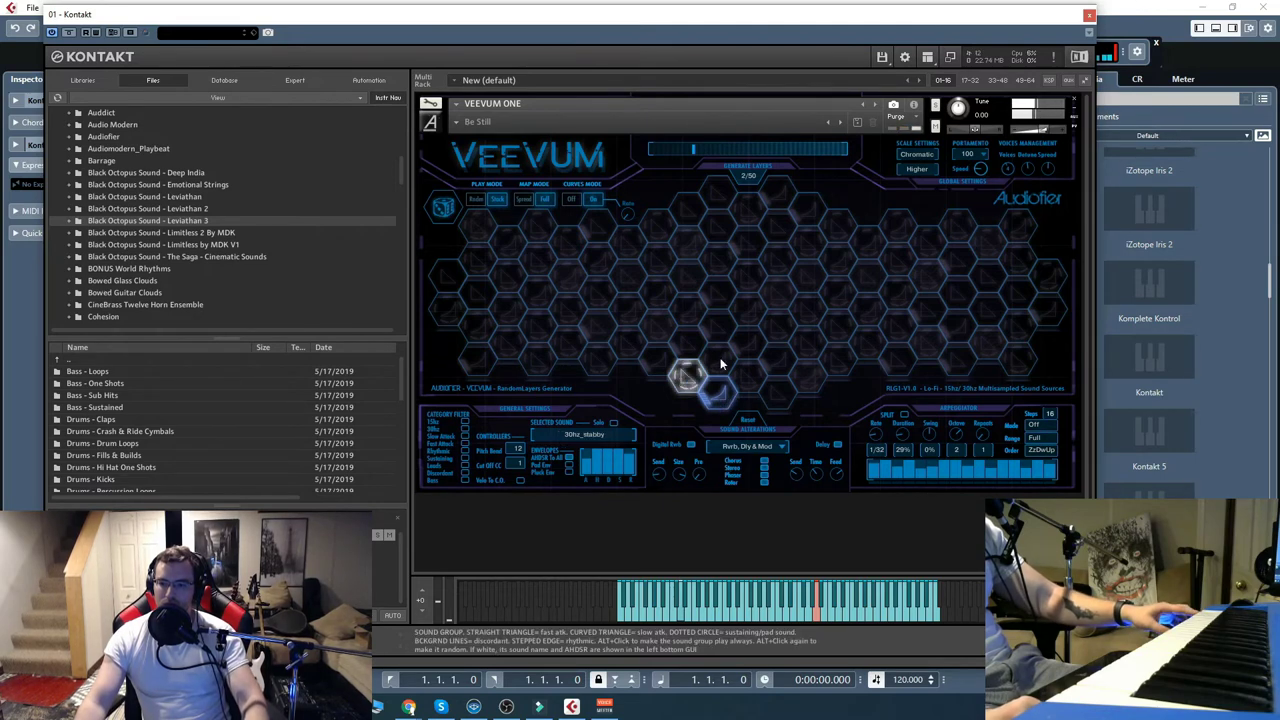
click(725, 370)
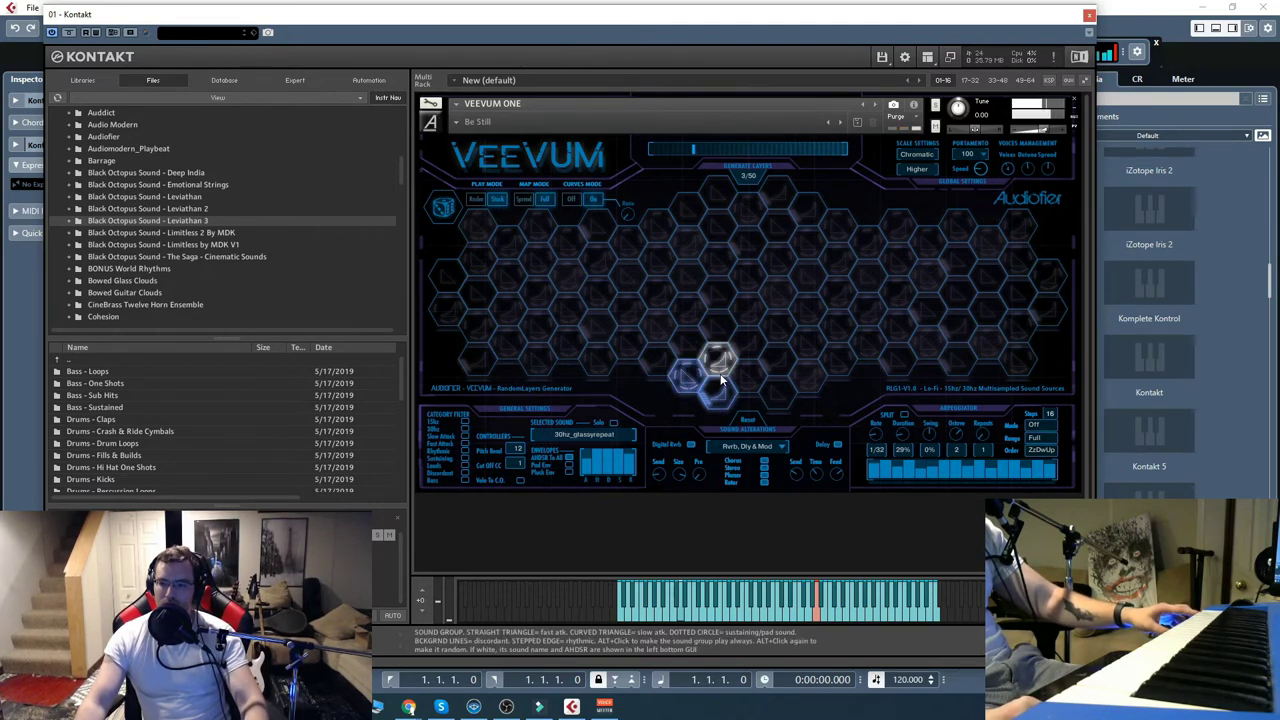
click(658, 364)
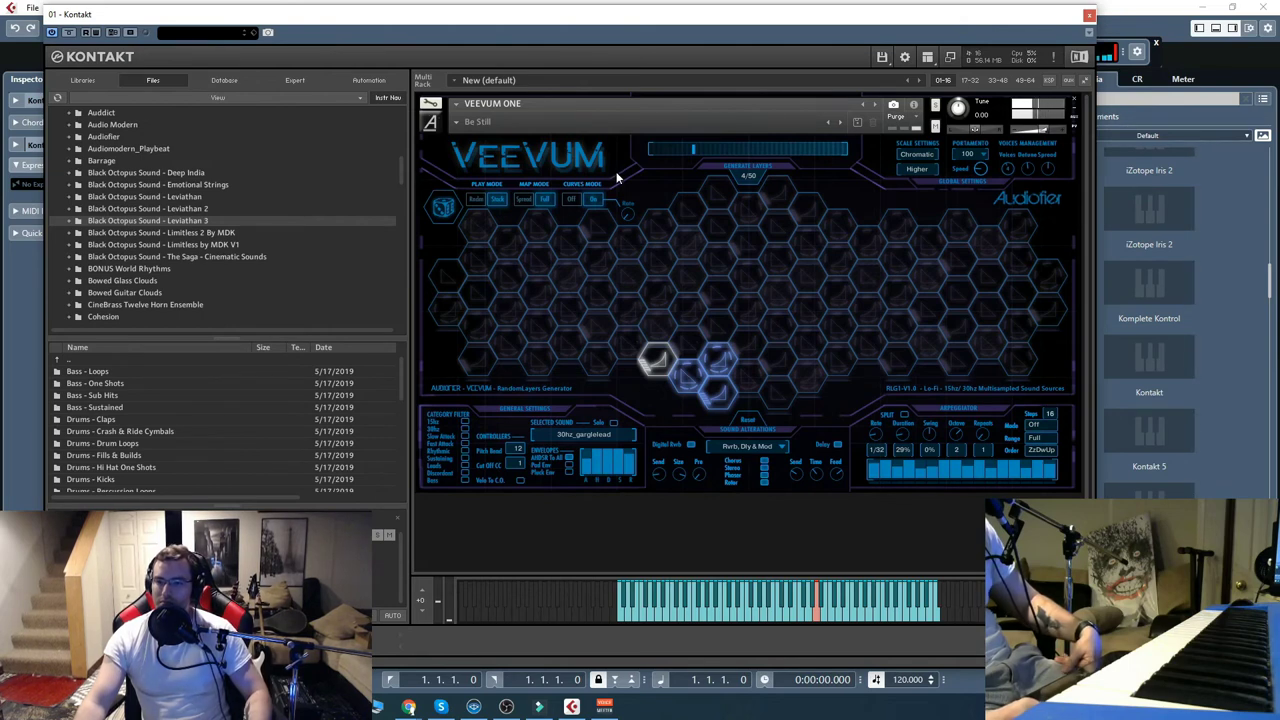
Close Veevum One without saving and load VEEVUM AD.nki from VEEVUM_2 via Quick-Load
click(1074, 100)
click(646, 400)
click(683, 57)
click(700, 133)
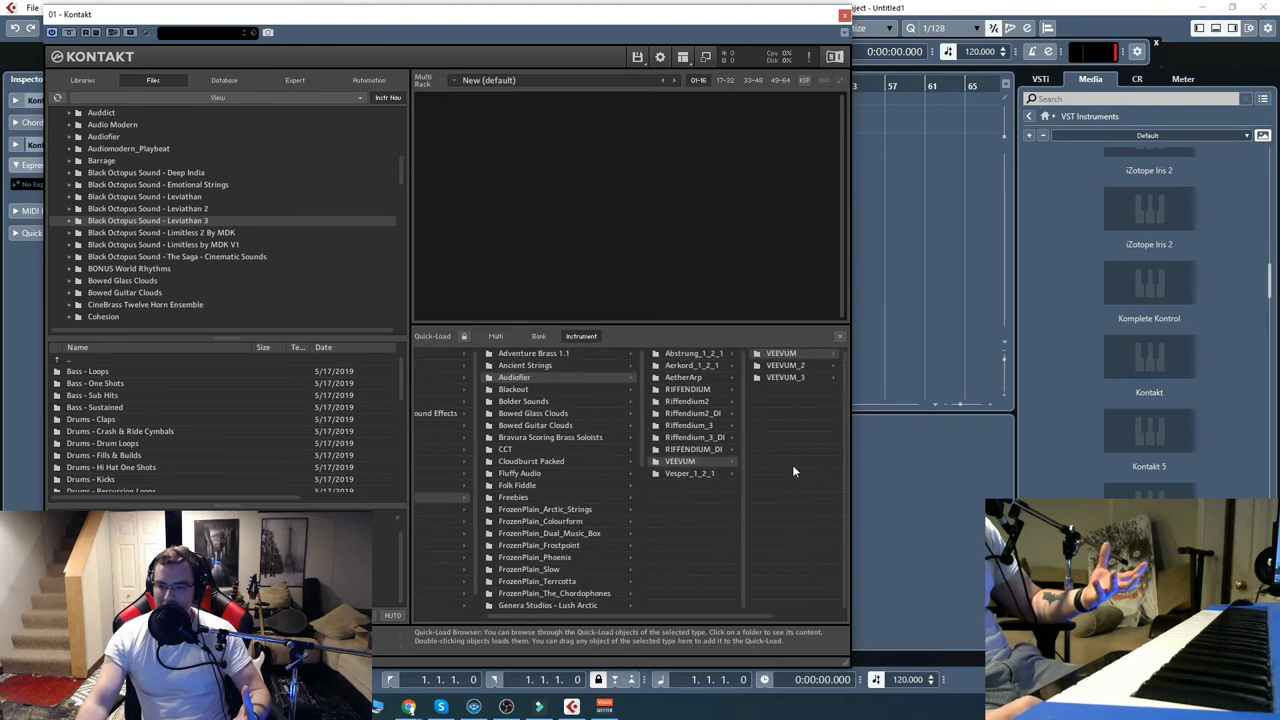
double_click(787, 353)
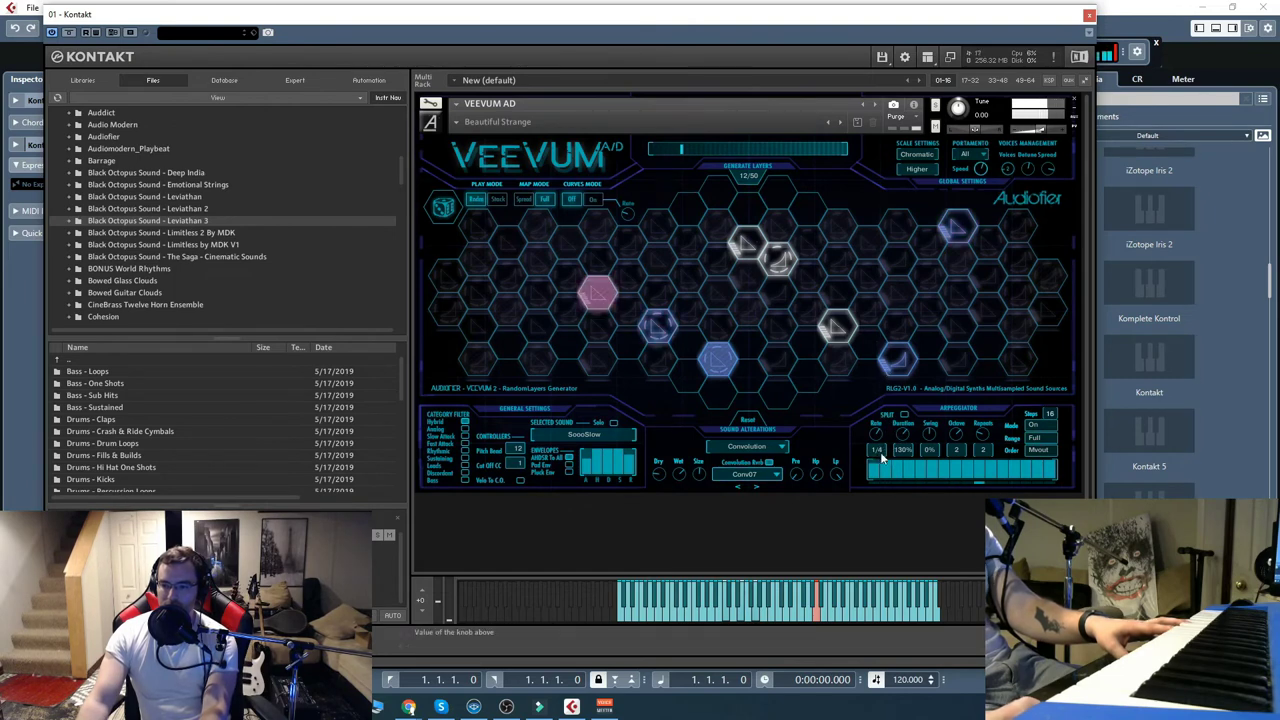
Adjust the Veevum AD arpeggiator Rate, passing 1/128, and settle it at 1/32
drag(883, 455, 878, 420)
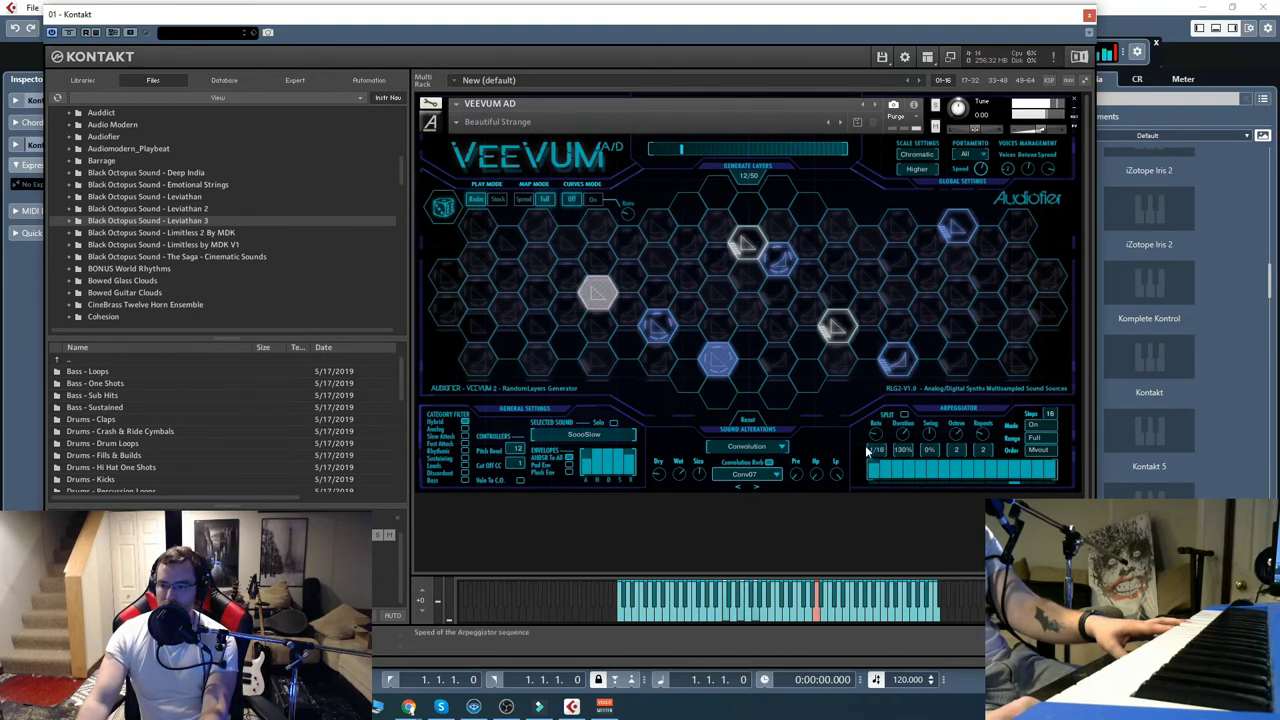
drag(866, 452, 829, 558)
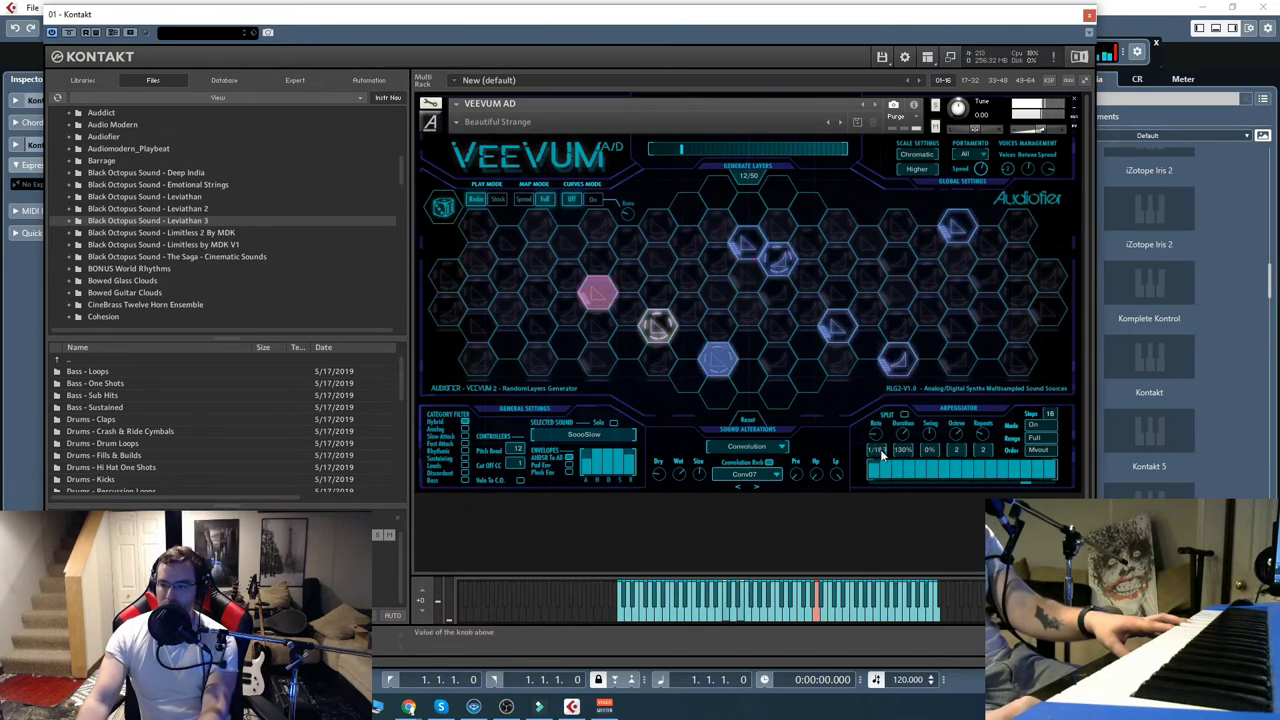
drag(879, 468, 880, 457)
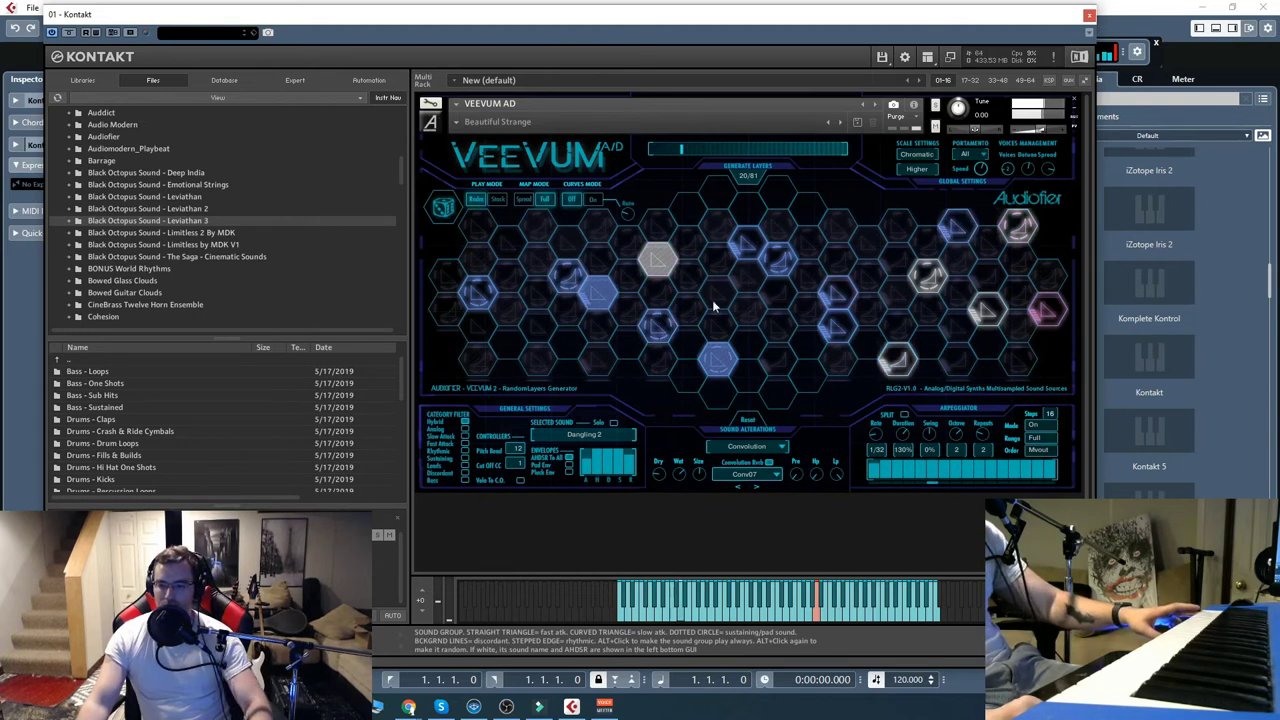
Light six more Veevum AD hexagons, including the Rhythmic and Parbleau sounds
click(597, 258)
click(567, 240)
click(537, 258)
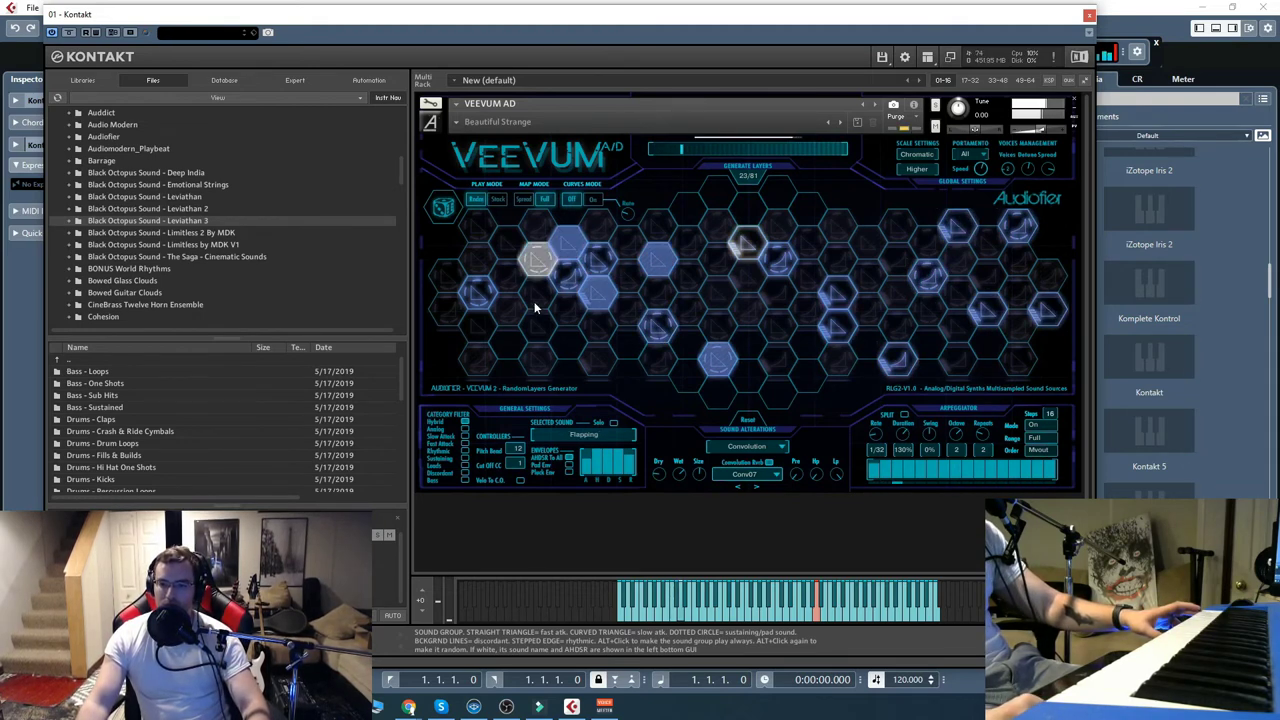
click(537, 358)
click(597, 358)
click(597, 325)
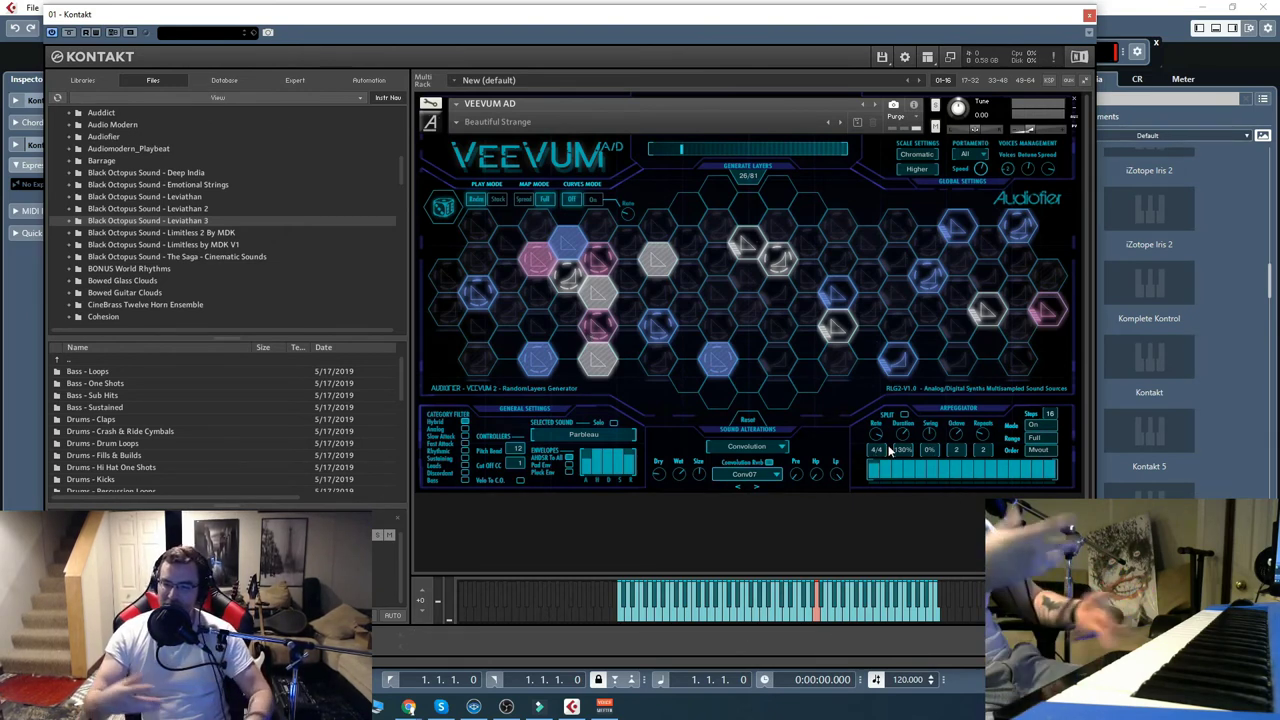
Close Veevum AD without saving, load VEEVUM REAL.nki from VEEVUM_3, then hide Quick-Load
click(1074, 100)
click(651, 403)
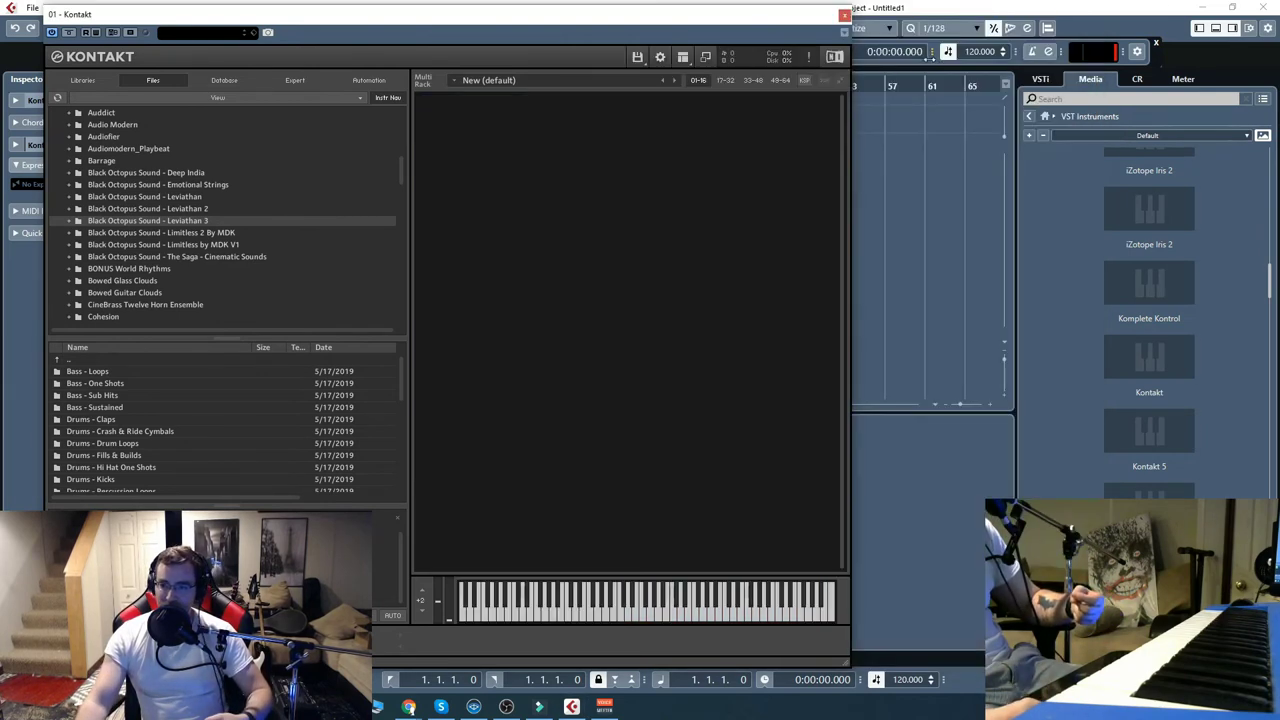
click(682, 56)
click(700, 137)
click(790, 462)
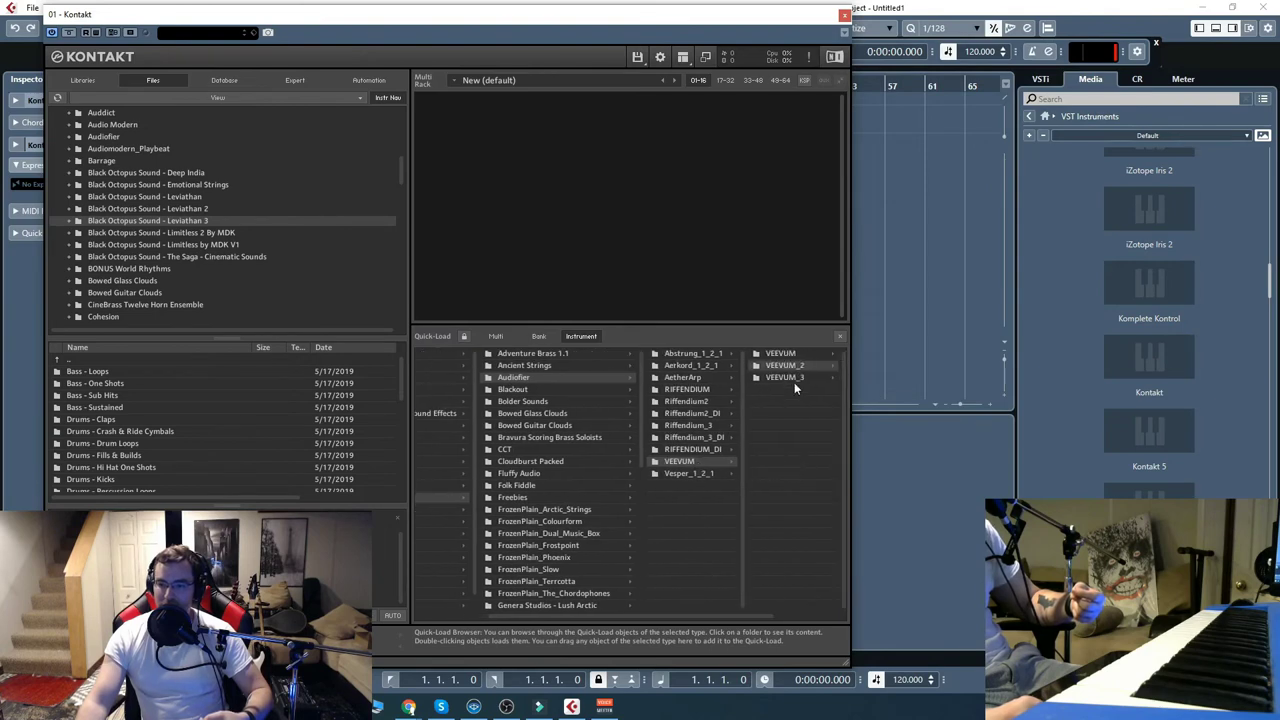
click(794, 378)
double_click(792, 353)
click(1086, 339)
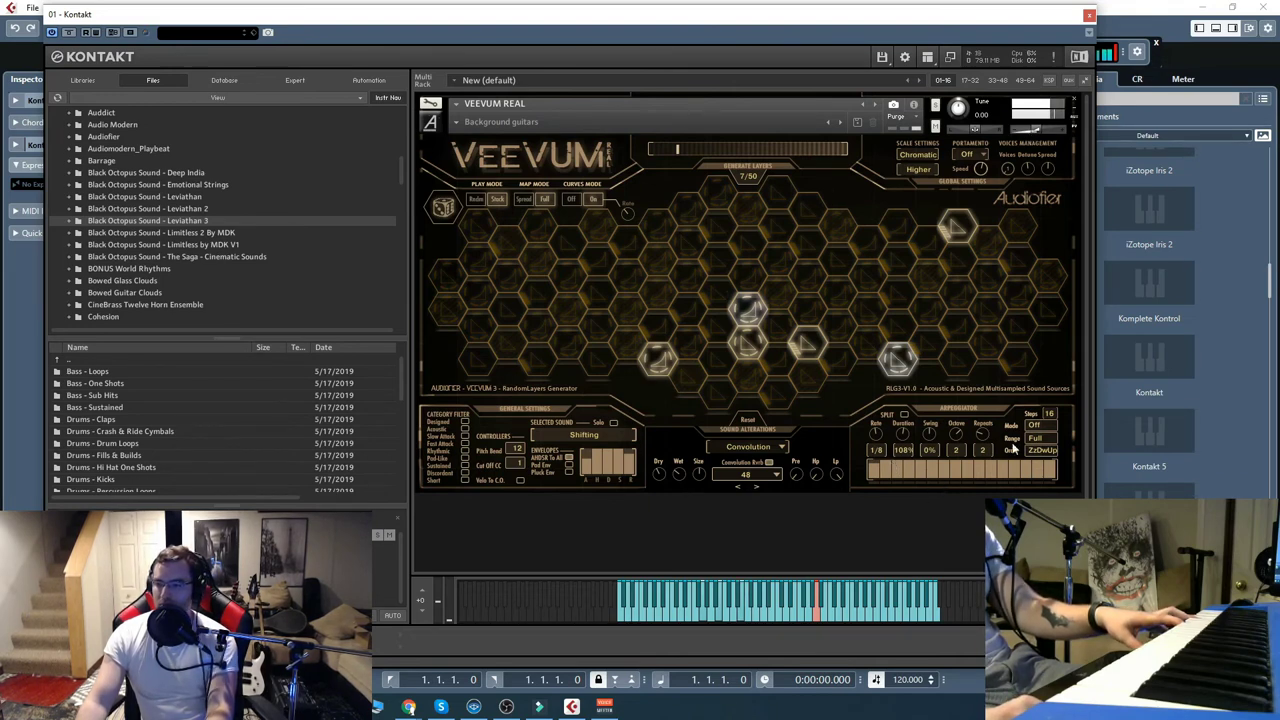
Set the Veevum Real arpeggiator Mode to On and add Aerth13, Ancient and HiThere layers
click(1035, 425)
click(1046, 451)
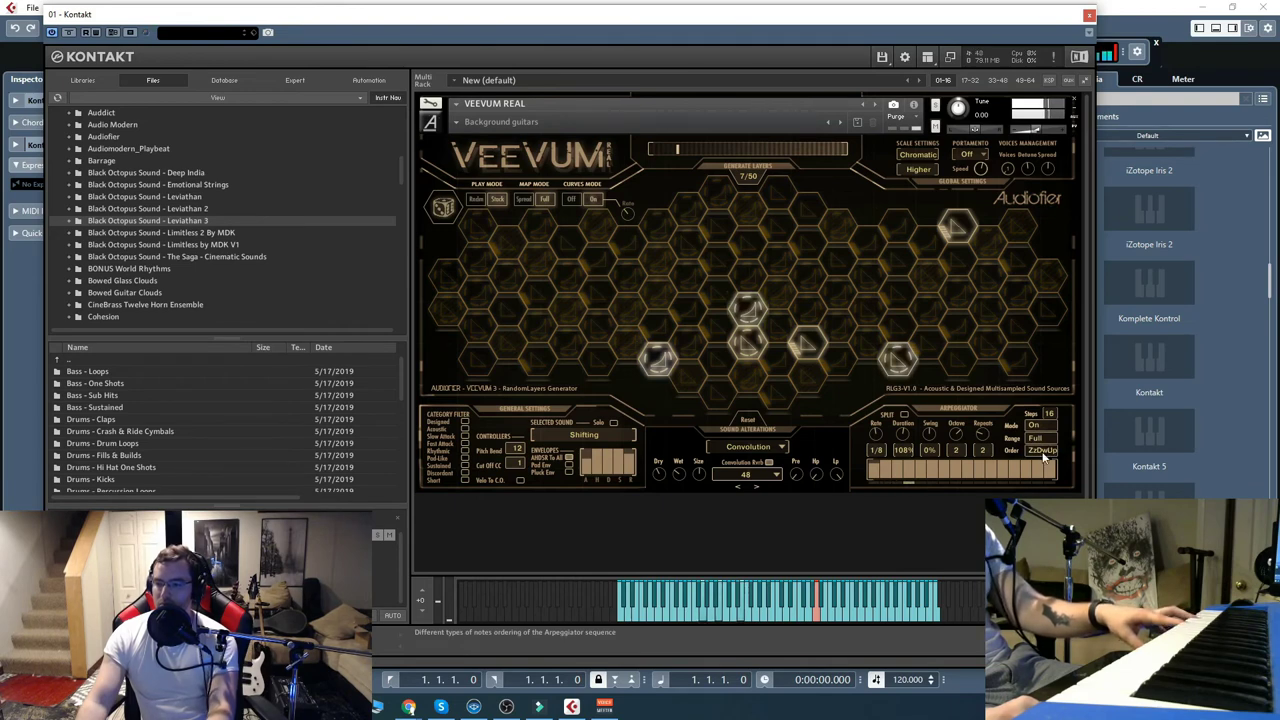
click(628, 276)
click(632, 314)
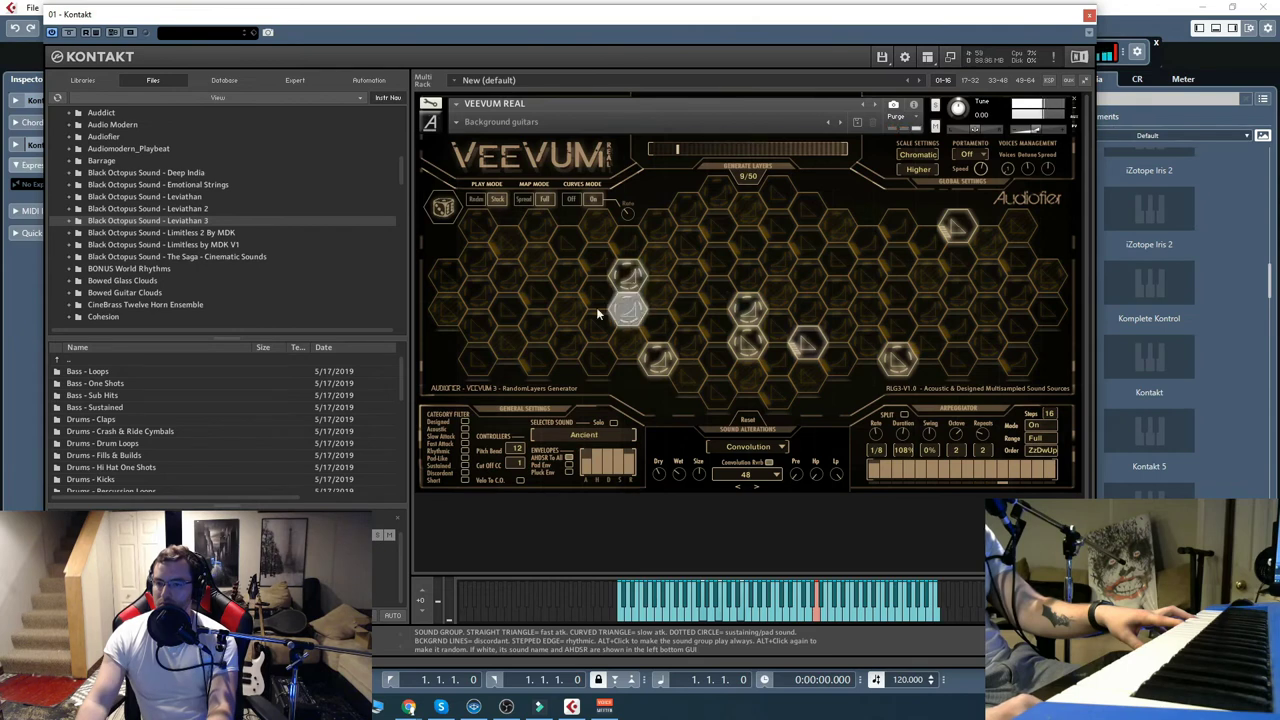
click(480, 290)
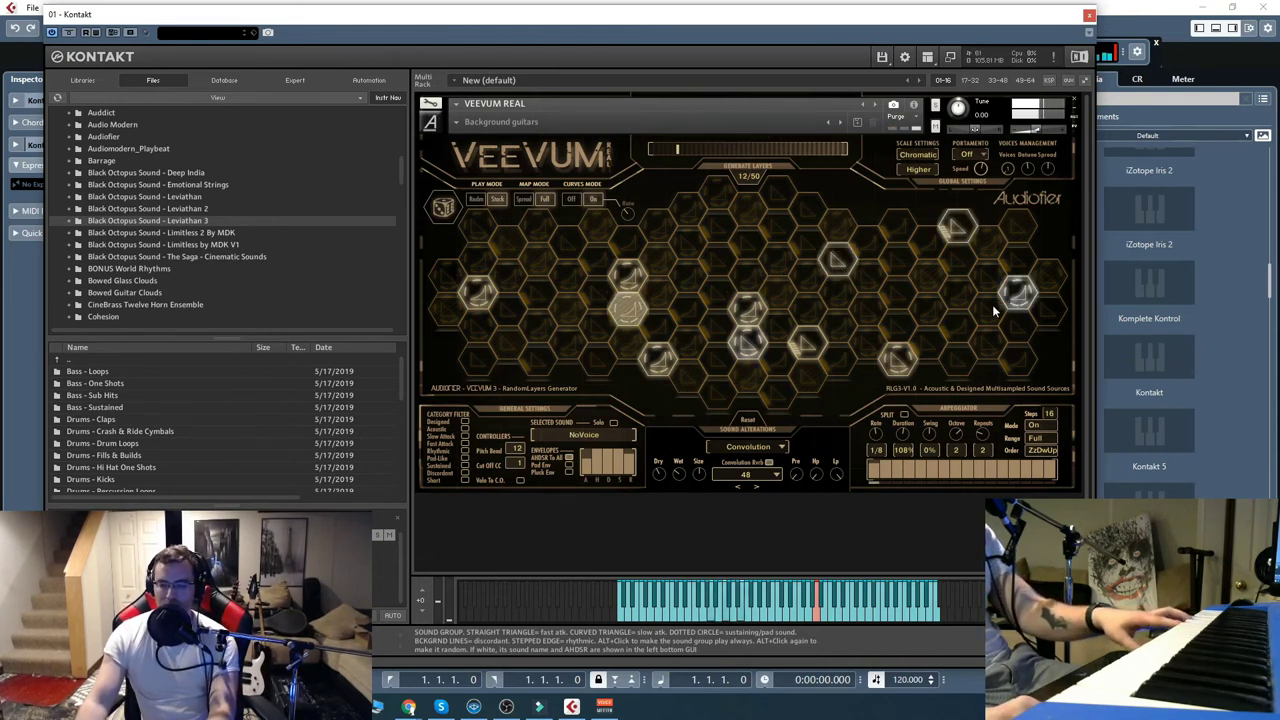
Add Aerth22, NoStrings and two other layers, then set the arpeggiator Mode to Off
click(690, 270)
click(777, 225)
click(897, 292)
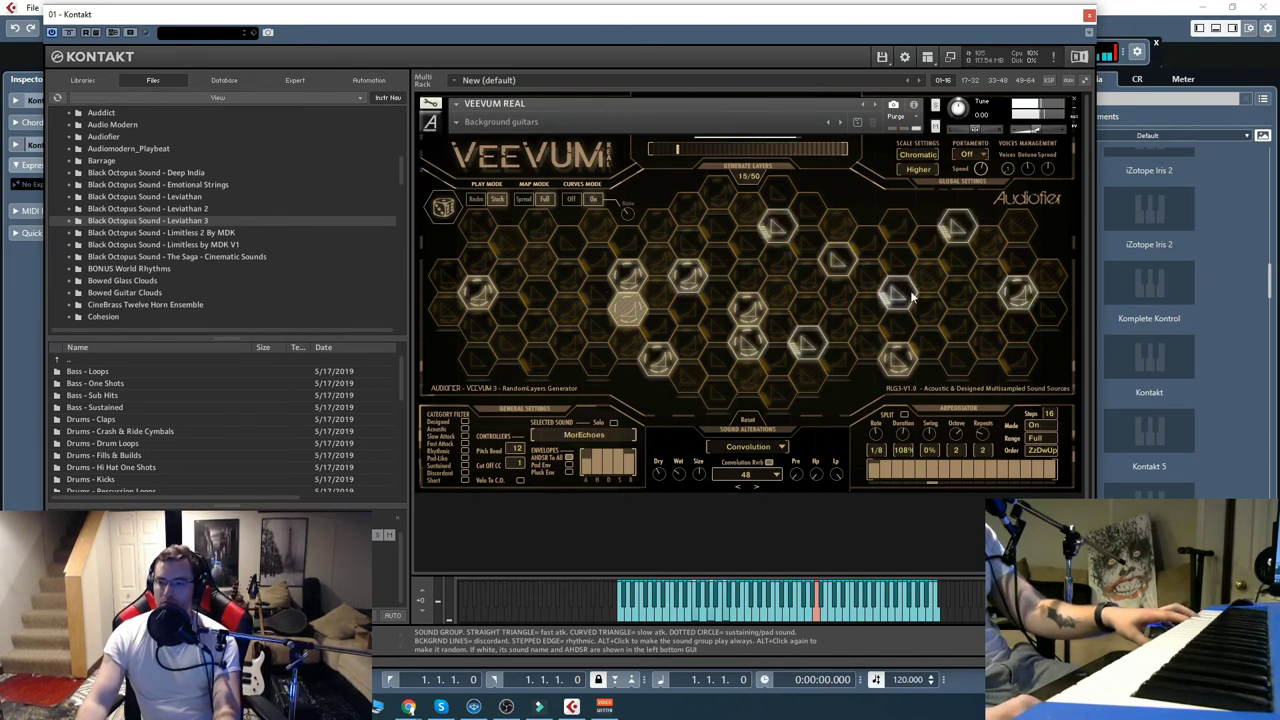
click(957, 292)
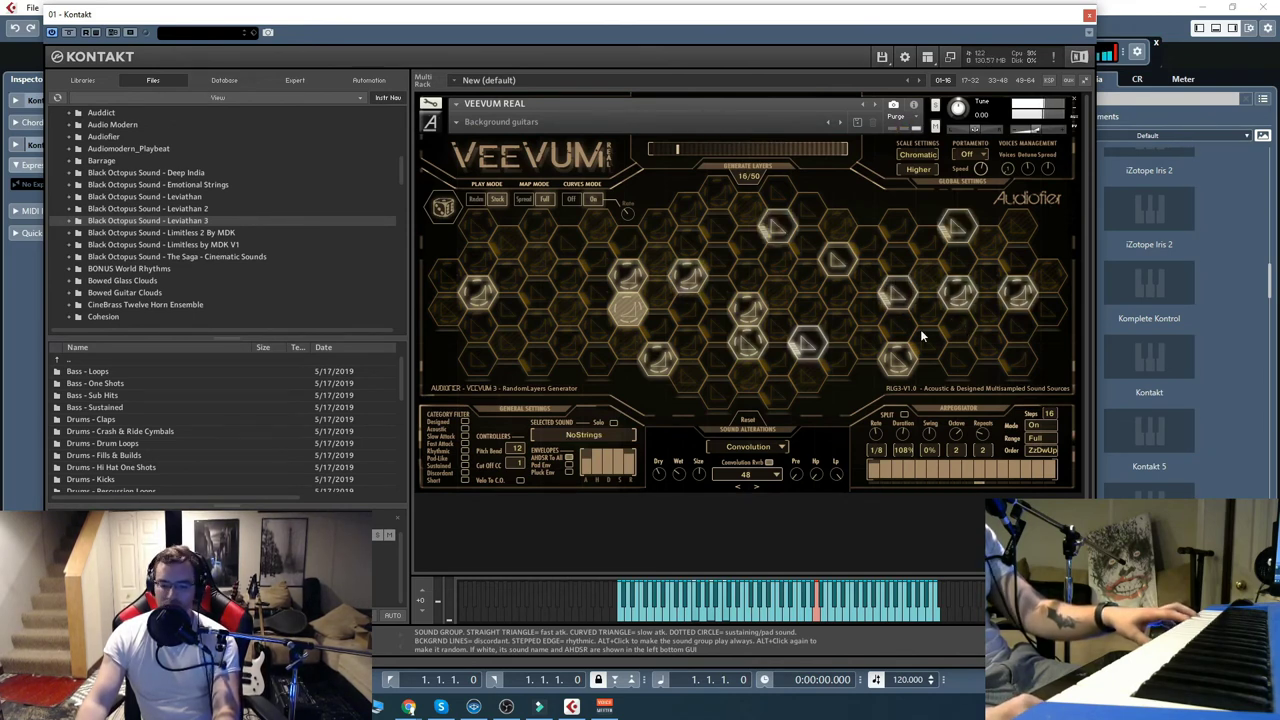
click(1035, 425)
click(1040, 434)
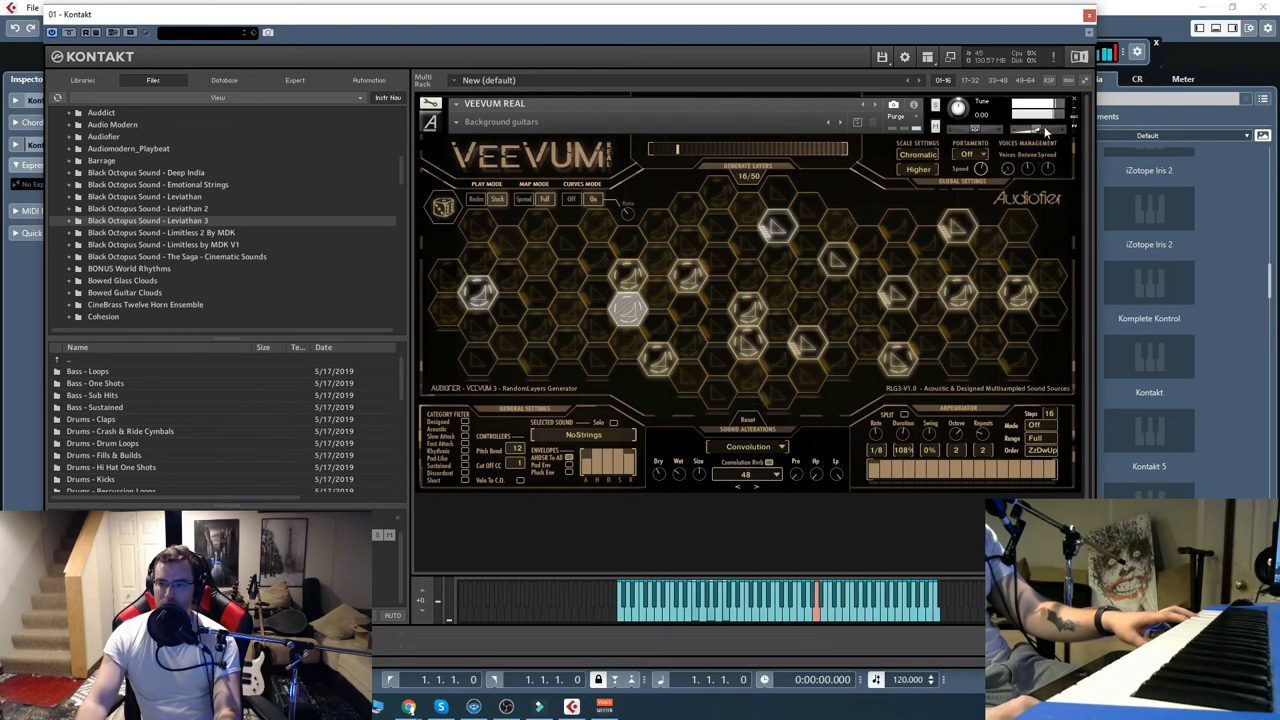
Add four more layers including OutLands and ChinaVln, reaching 20 of 50
mouse_move(1029, 128)
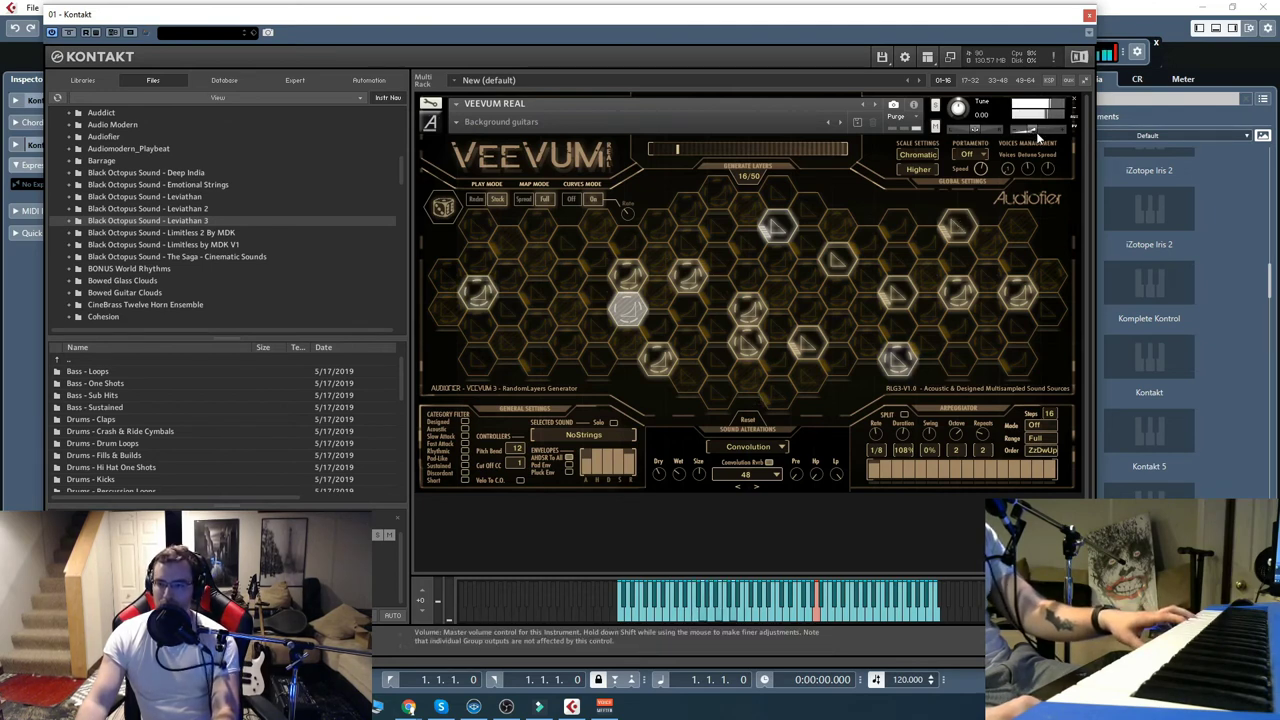
click(838, 292)
click(838, 325)
click(537, 325)
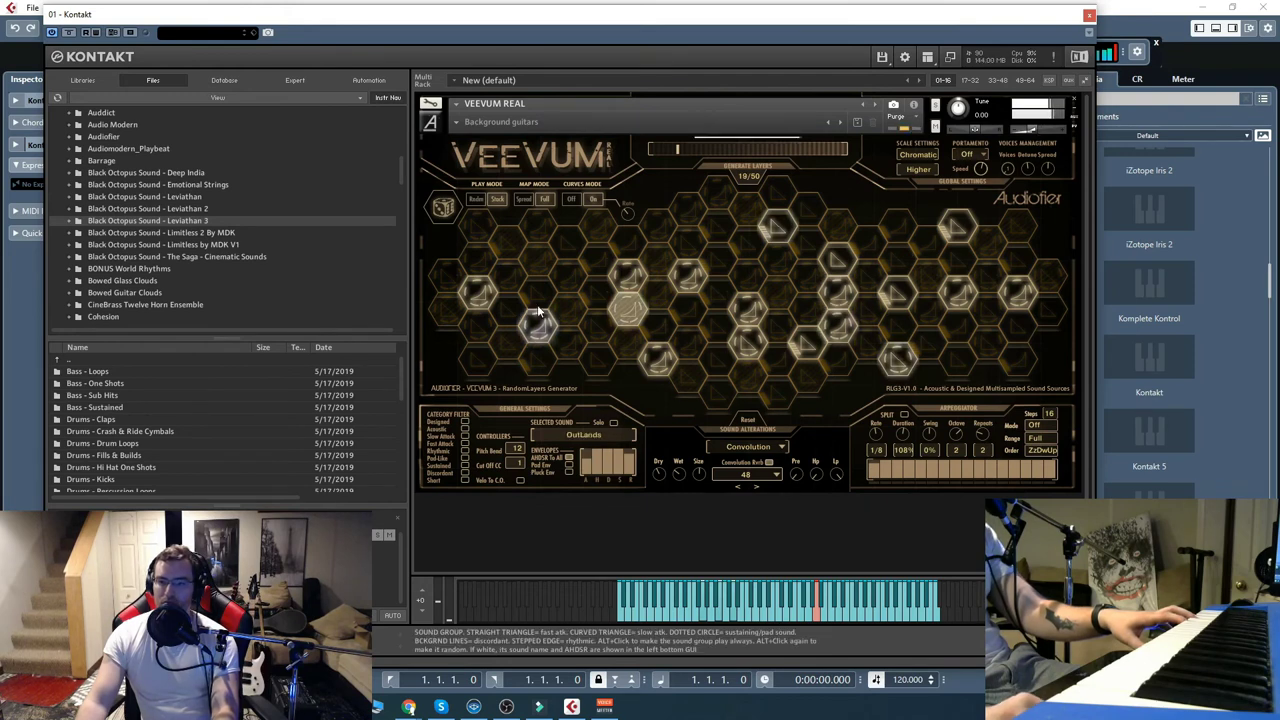
click(600, 237)
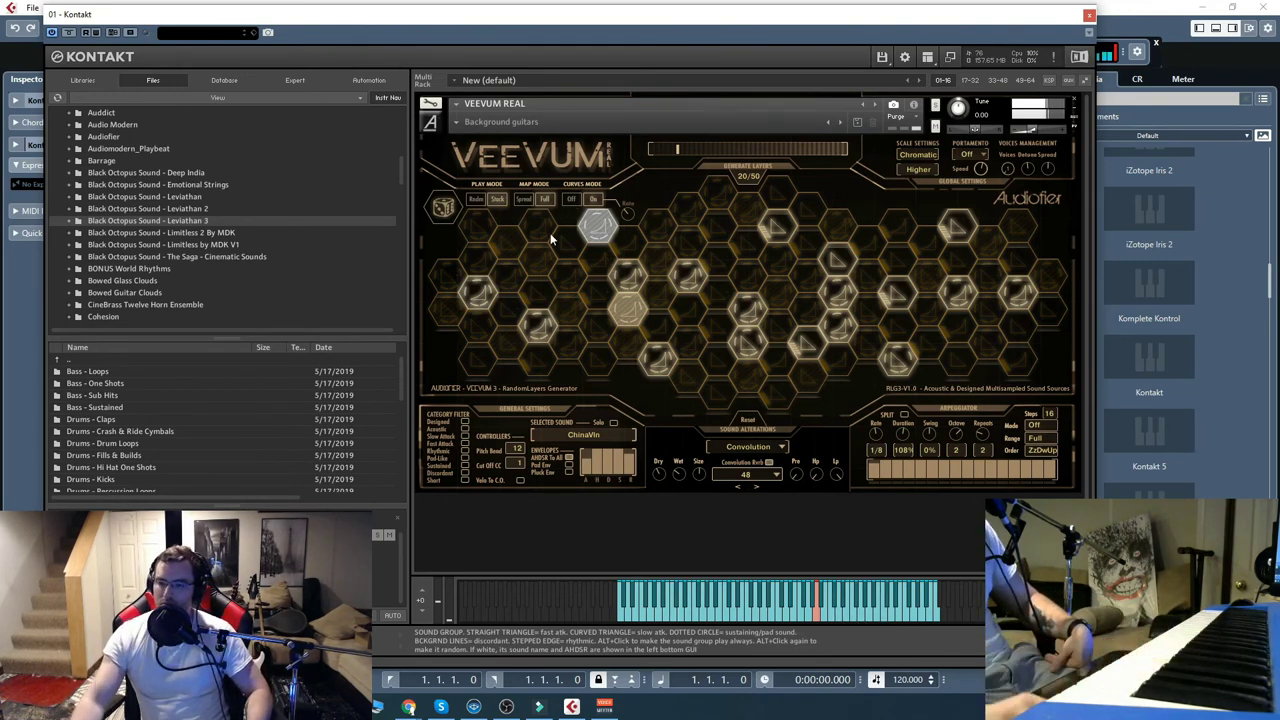
Set Veevum Real's Portamento to All and light four more hexagons for 24 of 50
click(975, 156)
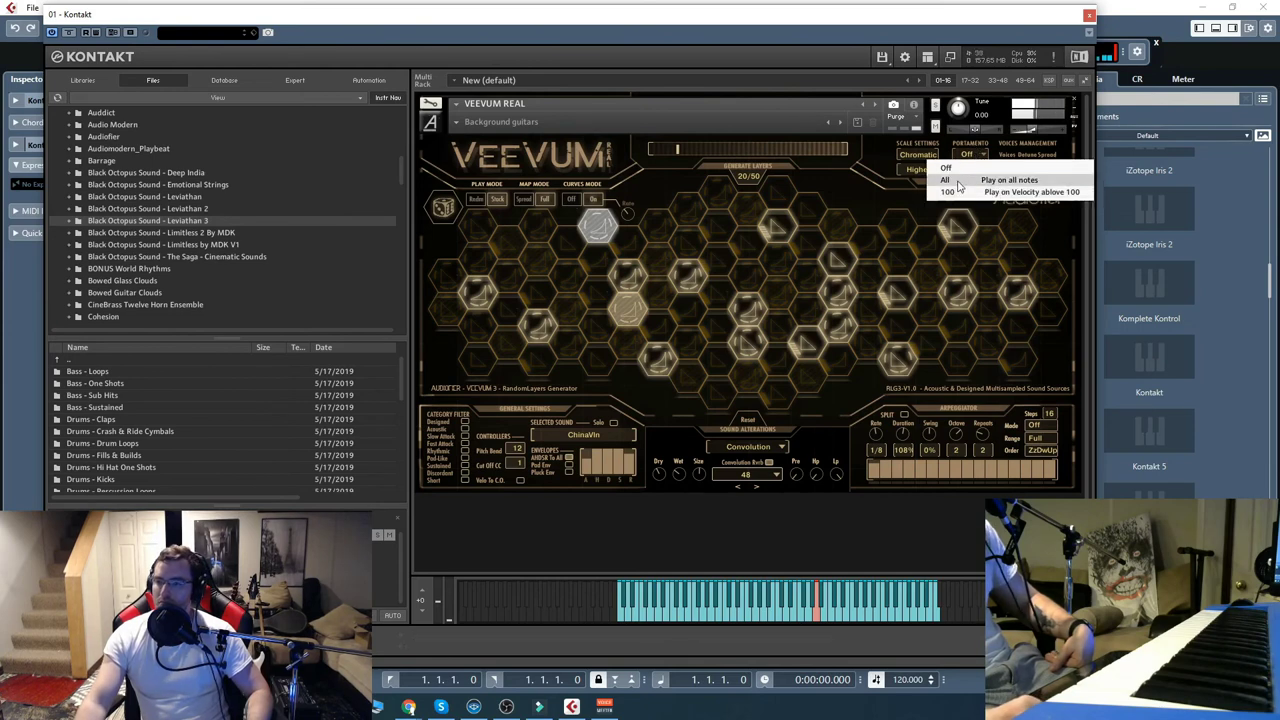
click(958, 181)
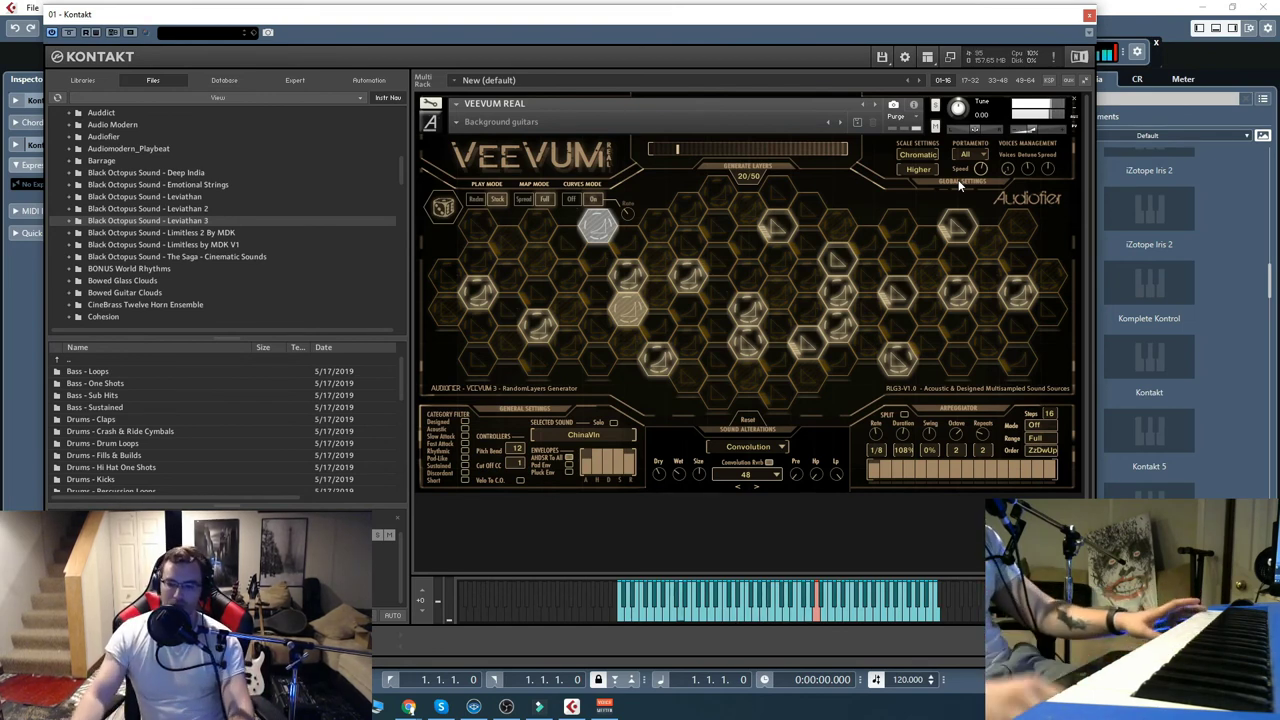
click(578, 343)
click(537, 260)
click(717, 228)
click(777, 198)
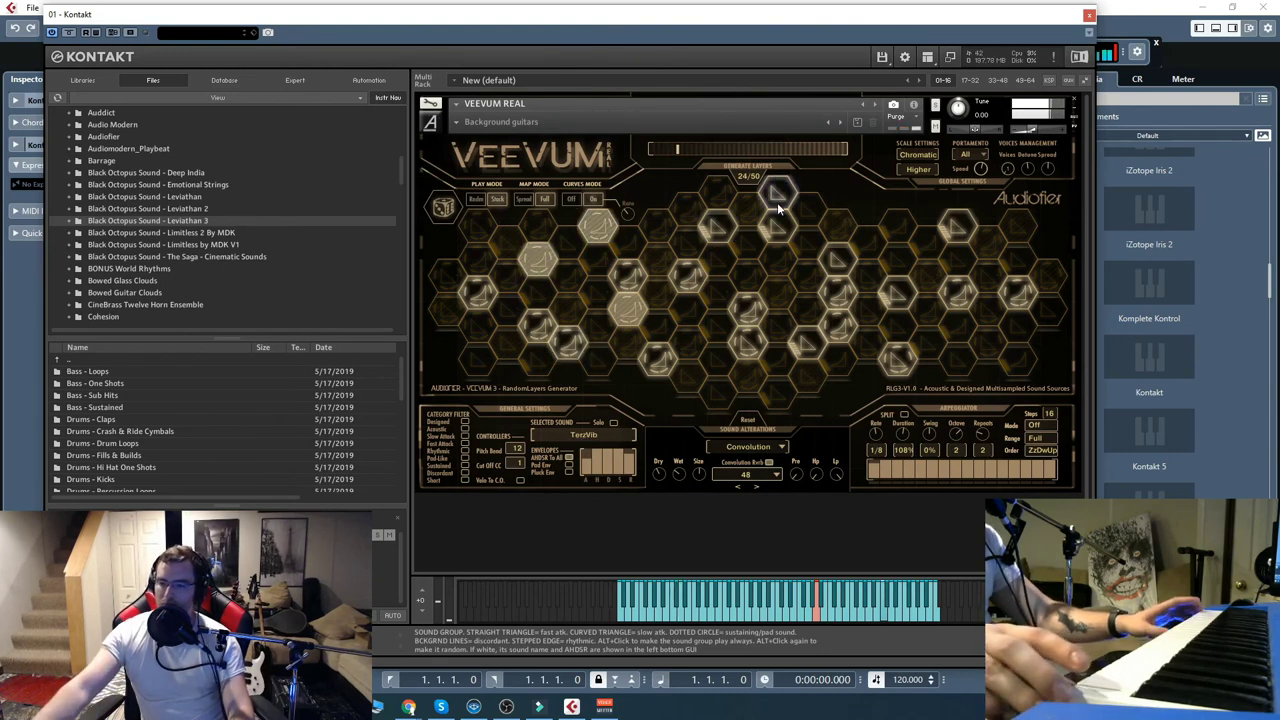